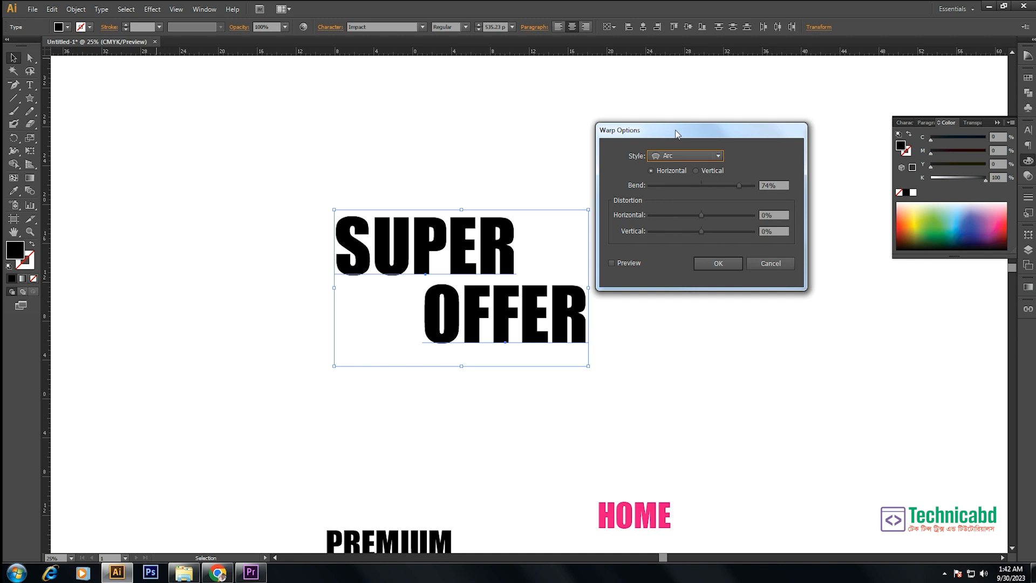
{"action": "left_click", "coordinate": [672, 157]}
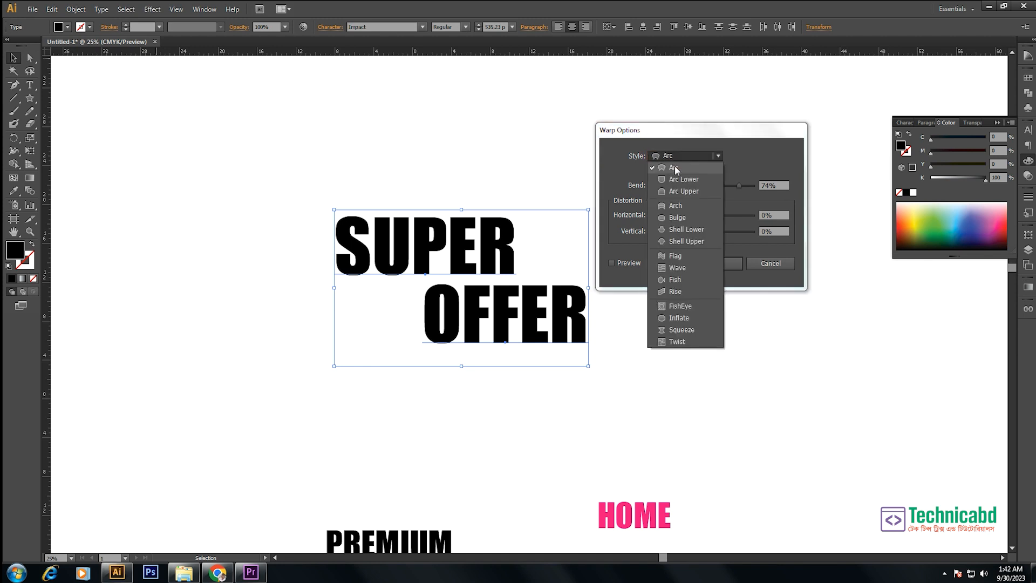
{"action": "left_click", "coordinate": [675, 168]}
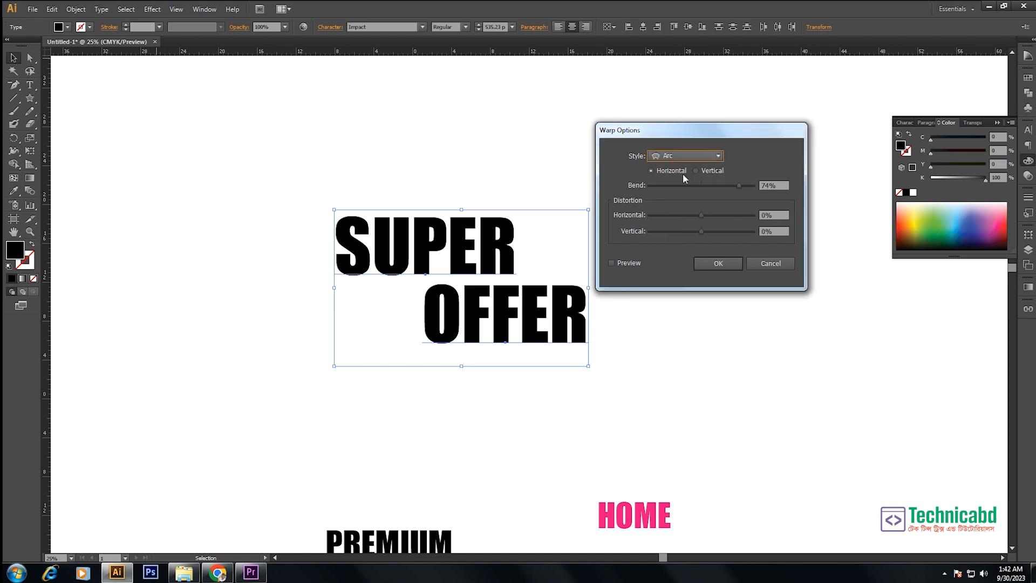
{"action": "left_click", "coordinate": [622, 261]}
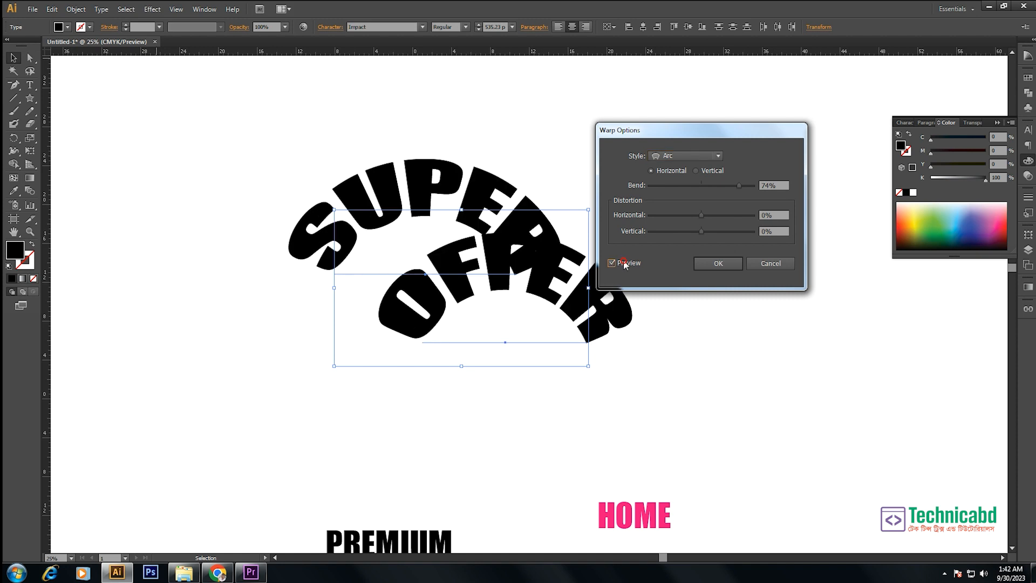
{"action": "left_click_drag", "start_coordinate": [703, 131], "coordinate": [787, 131]}
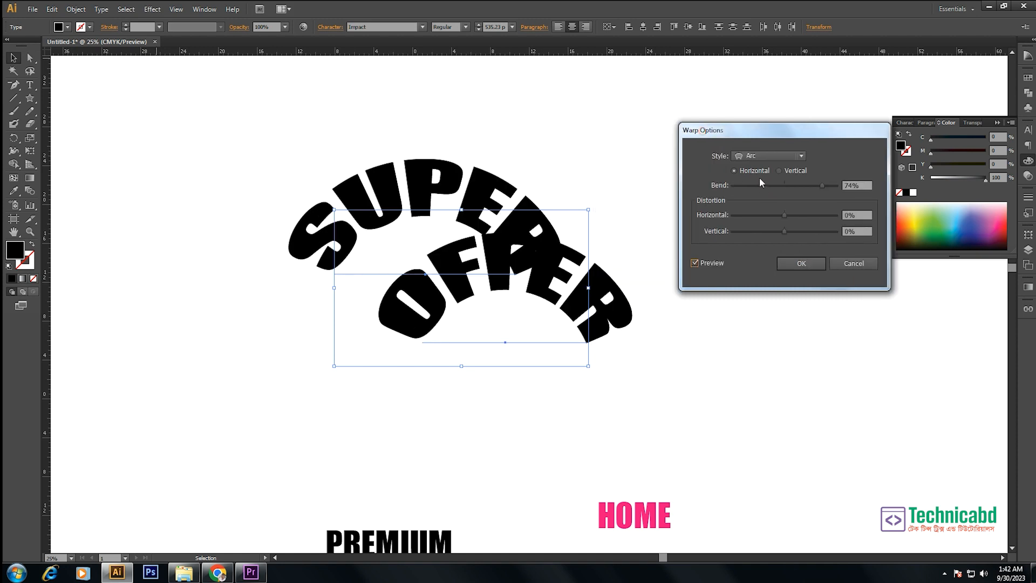
{"action": "mouse_move", "coordinate": [822, 185]}
{"action": "left_mouse_down"}
{"action": "mouse_move", "coordinate": [788, 185]}
{"action": "mouse_move", "coordinate": [820, 184]}
{"action": "left_mouse_up"}
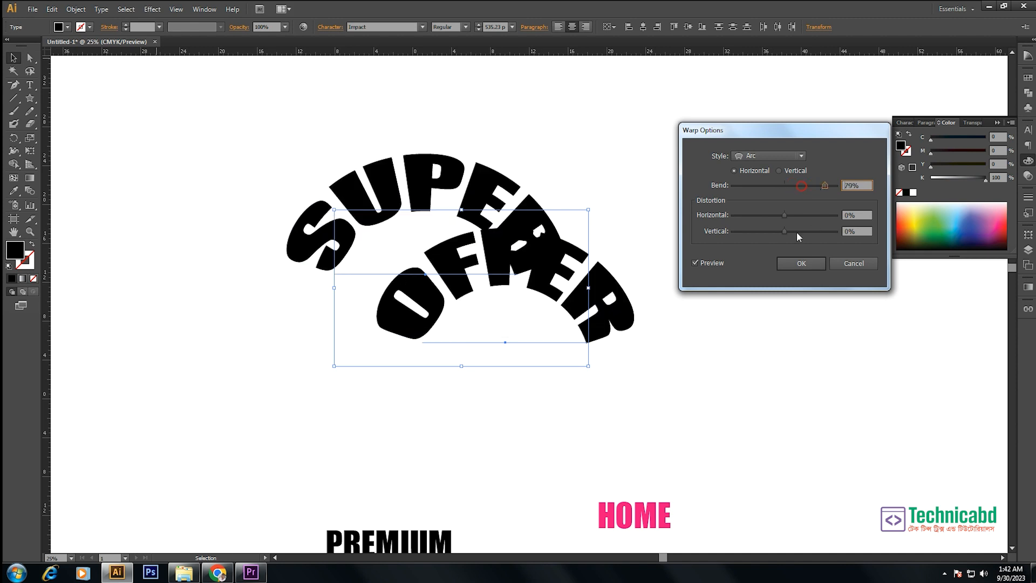
{"action": "left_click", "coordinate": [853, 263]}
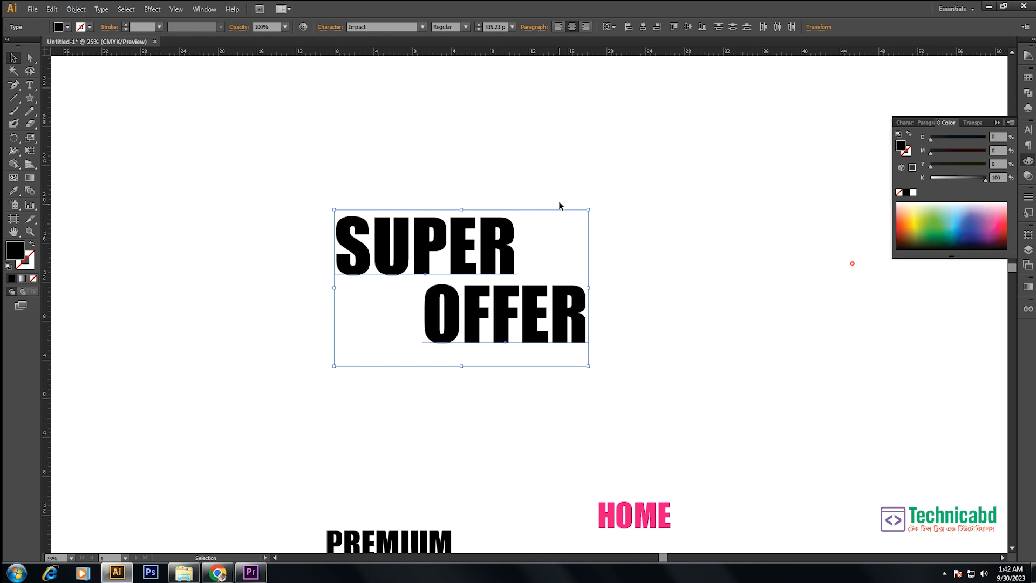
- Nudge OFFER slightly closer to SUPER and fill it with yellow, using Y 100 and K 0
{"action": "left_click", "coordinate": [559, 202]}
{"action": "left_click_drag", "start_coordinate": [552, 321], "coordinate": [547, 318]}
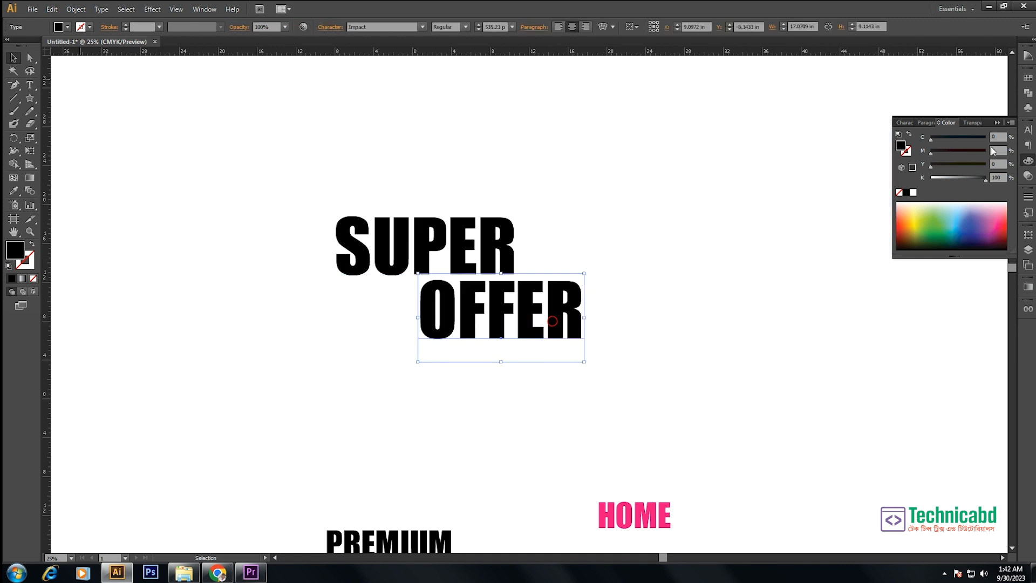
{"action": "left_click_drag", "start_coordinate": [982, 182], "coordinate": [926, 181]}
{"action": "left_click", "coordinate": [982, 164]}
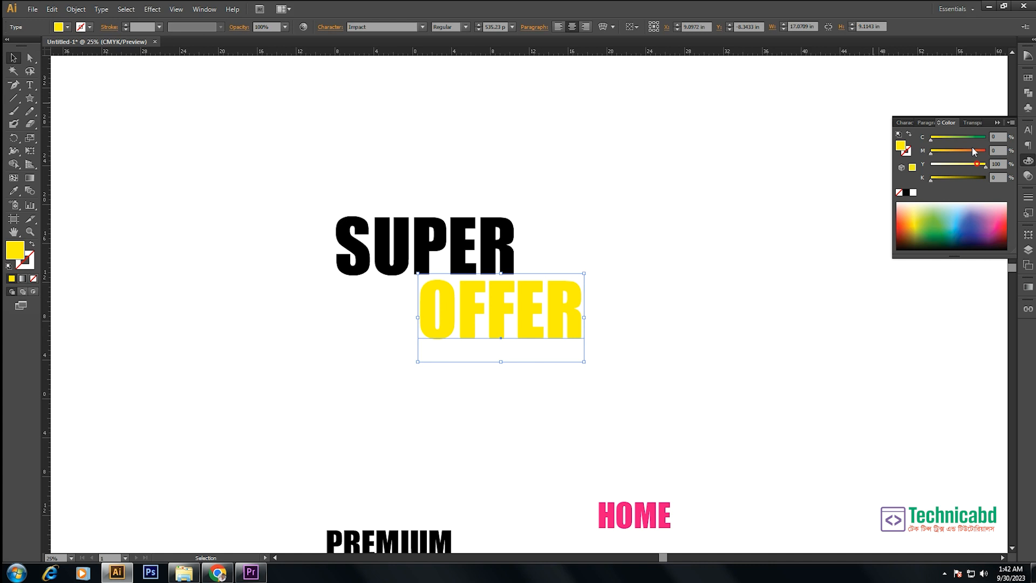
- Fill SUPER with dark blue and recolour OFFER red by raising its magenta to 100
{"action": "left_click", "coordinate": [458, 235]}
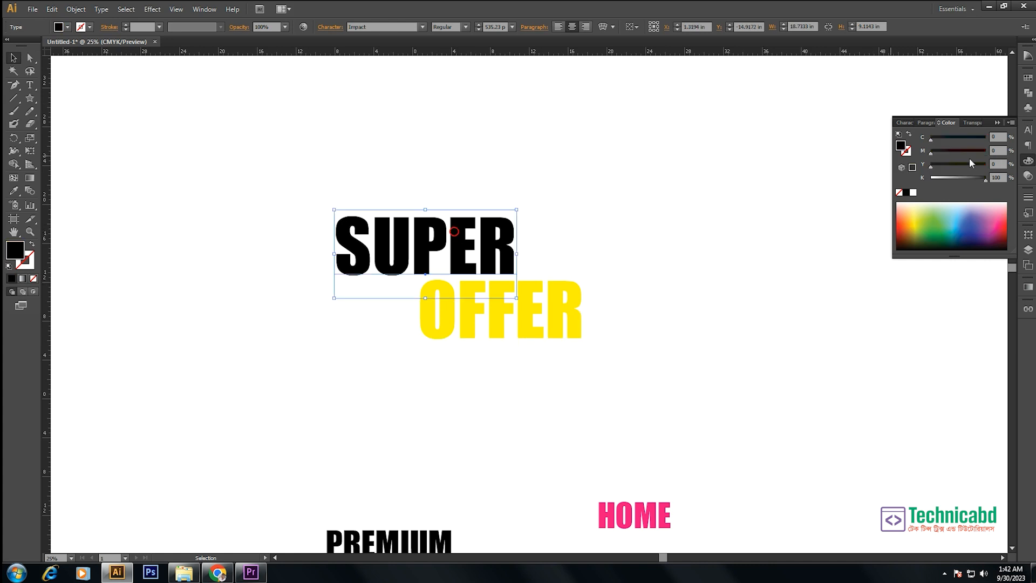
{"action": "left_click_drag", "start_coordinate": [876, 183], "coordinate": [869, 184]}
{"action": "left_click", "coordinate": [984, 152]}
{"action": "left_click", "coordinate": [984, 138]}
{"action": "left_click", "coordinate": [538, 305]}
{"action": "left_click", "coordinate": [980, 153]}
- Group SUPER and OFFER and apply a horizontal Arc warp with 1% bend and -65% horizontal distortion
{"action": "left_click_drag", "start_coordinate": [578, 173], "coordinate": [313, 435]}
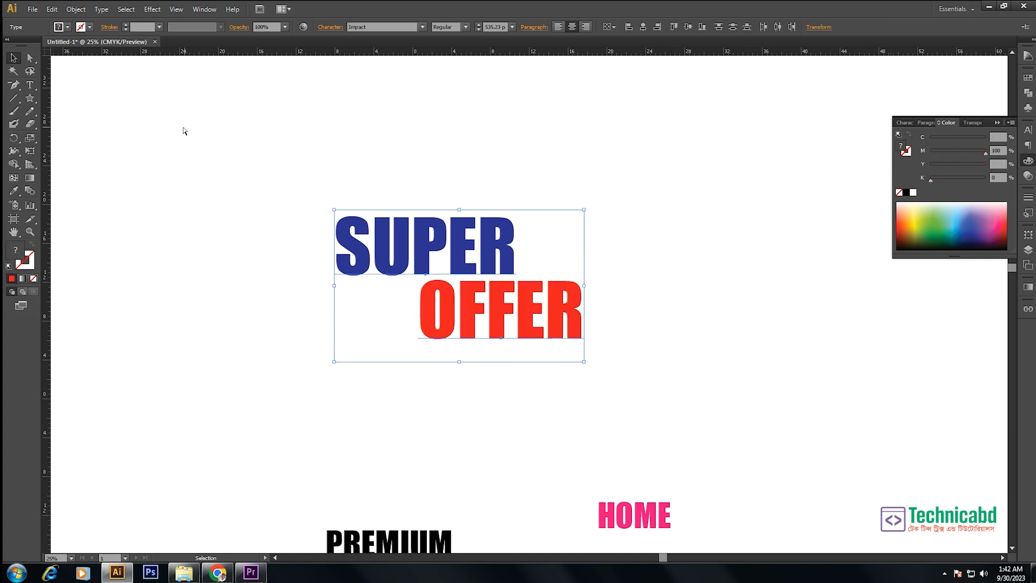
{"action": "key", "text": "ctrl+g"}
{"action": "left_click", "coordinate": [152, 9]}
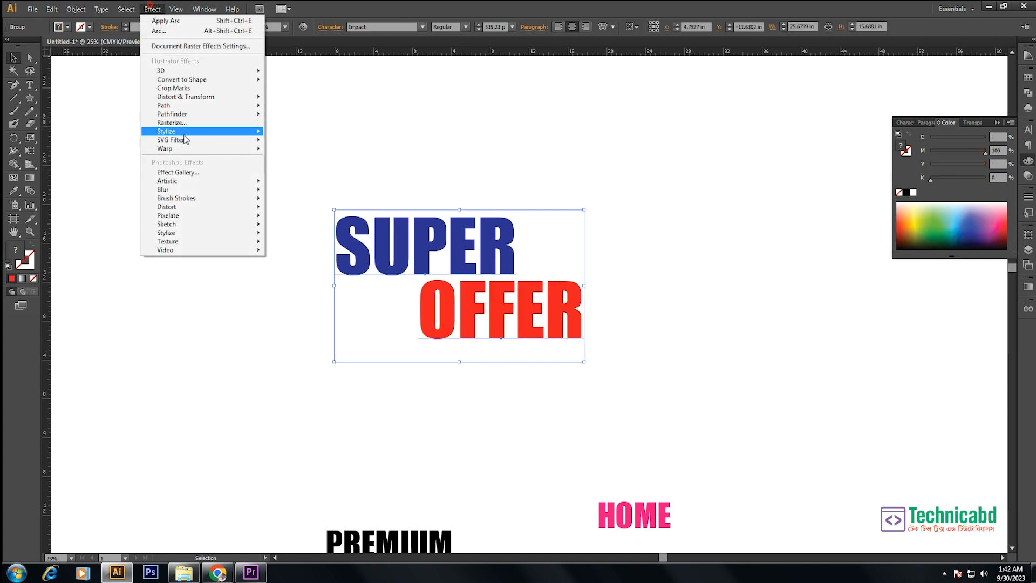
{"action": "mouse_move", "coordinate": [185, 150]}
{"action": "left_click", "coordinate": [302, 151]}
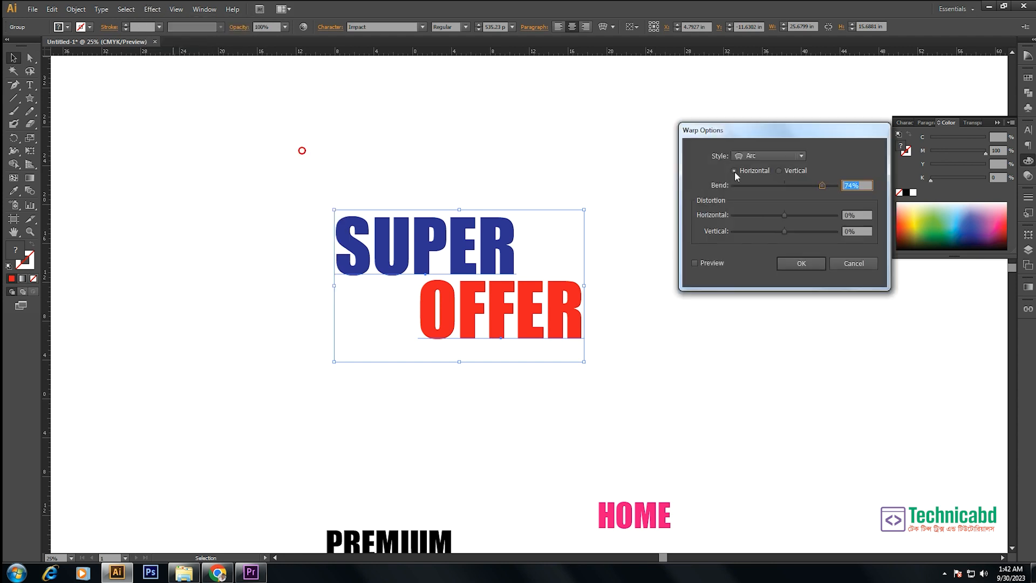
{"action": "left_click", "coordinate": [712, 261]}
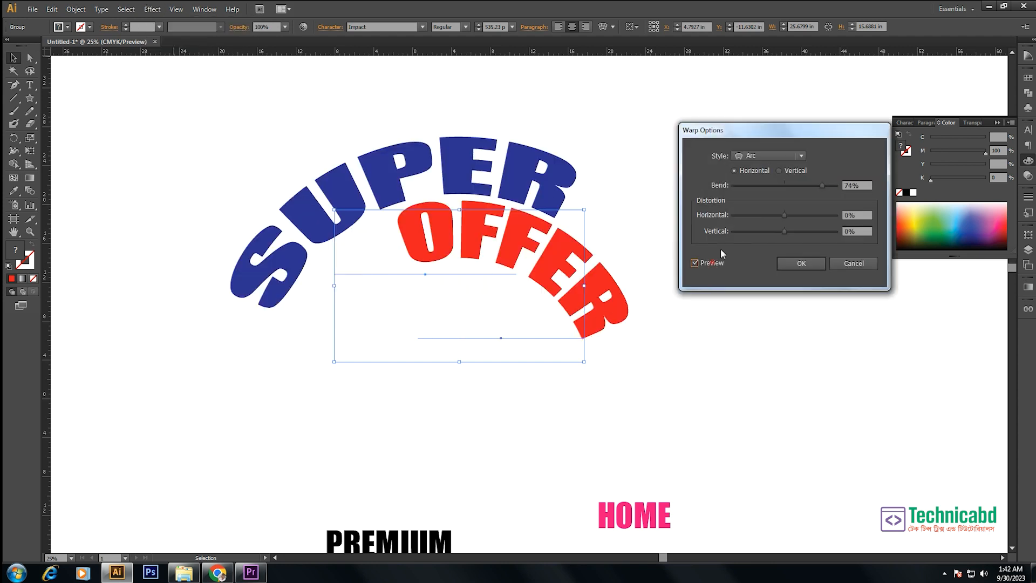
{"action": "mouse_move", "coordinate": [820, 185]}
{"action": "left_mouse_down"}
{"action": "mouse_move", "coordinate": [781, 186]}
{"action": "mouse_move", "coordinate": [776, 215]}
{"action": "mouse_move", "coordinate": [741, 215]}
{"action": "mouse_move", "coordinate": [802, 229]}
{"action": "mouse_move", "coordinate": [785, 231]}
{"action": "mouse_move", "coordinate": [782, 213]}
{"action": "mouse_move", "coordinate": [799, 230]}
{"action": "mouse_move", "coordinate": [815, 227]}
{"action": "mouse_move", "coordinate": [742, 230]}
{"action": "mouse_move", "coordinate": [788, 231]}
{"action": "mouse_move", "coordinate": [766, 213]}
{"action": "mouse_move", "coordinate": [748, 219]}
{"action": "left_mouse_up"}
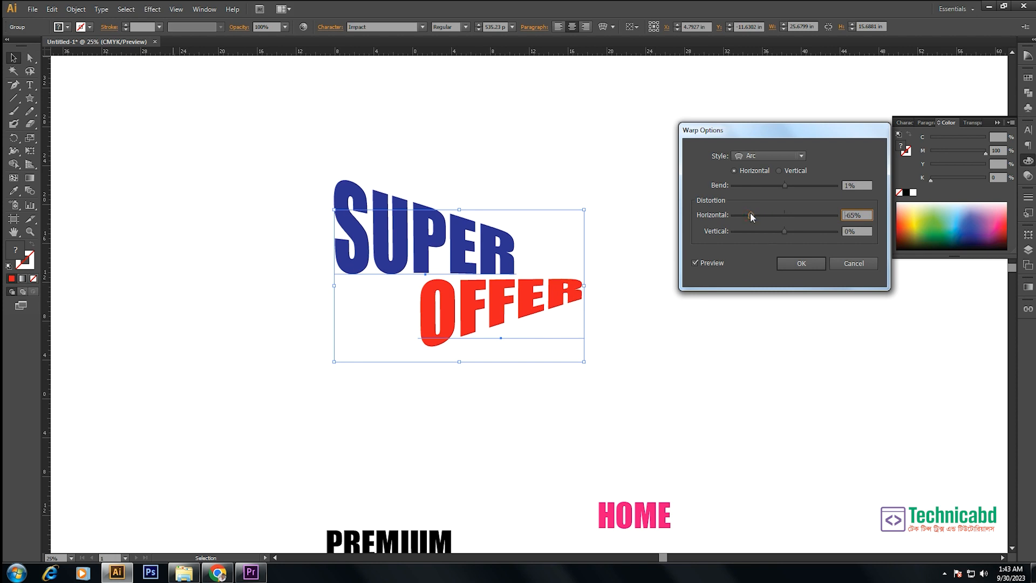
{"action": "left_click", "coordinate": [778, 155]}
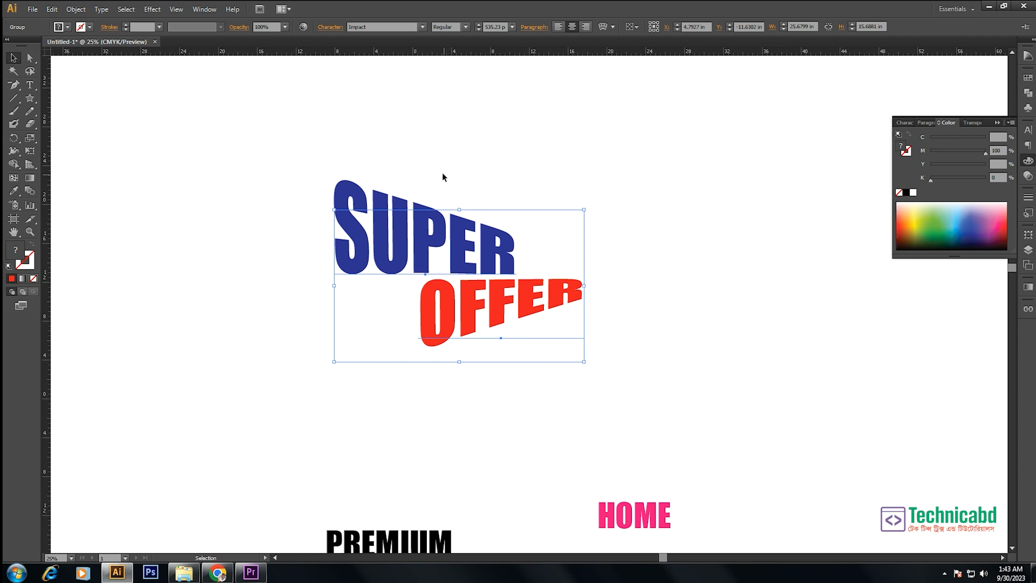
{"action": "left_click", "coordinate": [443, 174]}
- Draw two red tapered rays with the Pen tool beneath SUPER, fanning out to the left of OFFER
{"action": "left_click", "coordinate": [14, 84]}
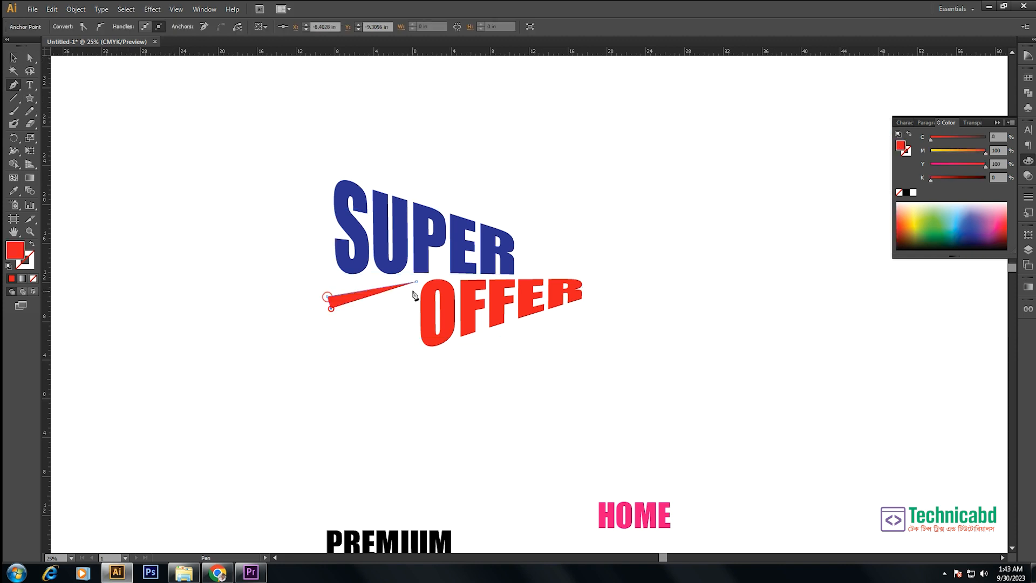
{"action": "left_click", "coordinate": [416, 281]}
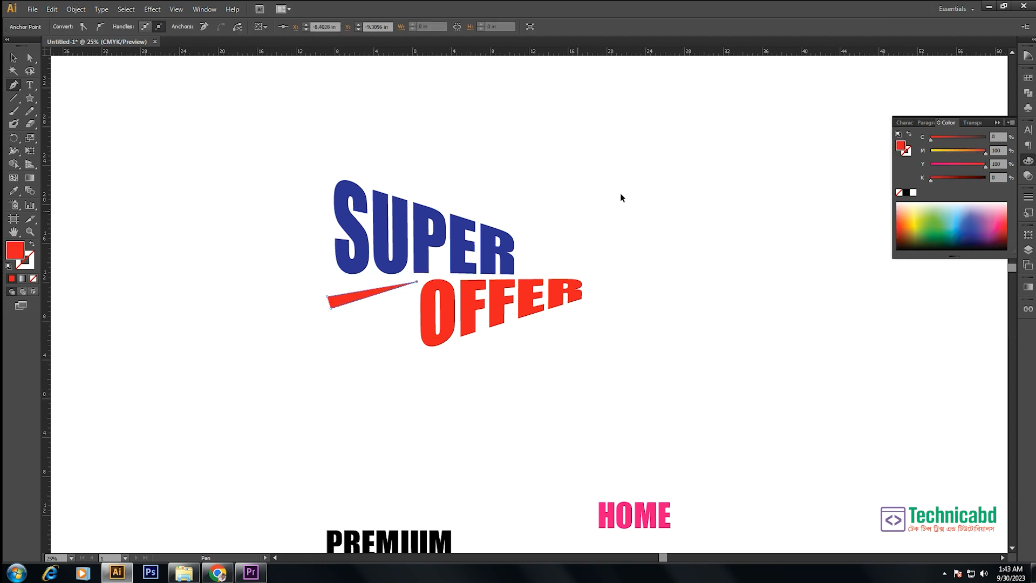
{"action": "left_click", "coordinate": [391, 329]}
{"action": "left_click", "coordinate": [410, 293]}
{"action": "left_click", "coordinate": [374, 326]}
{"action": "left_click", "coordinate": [408, 293]}
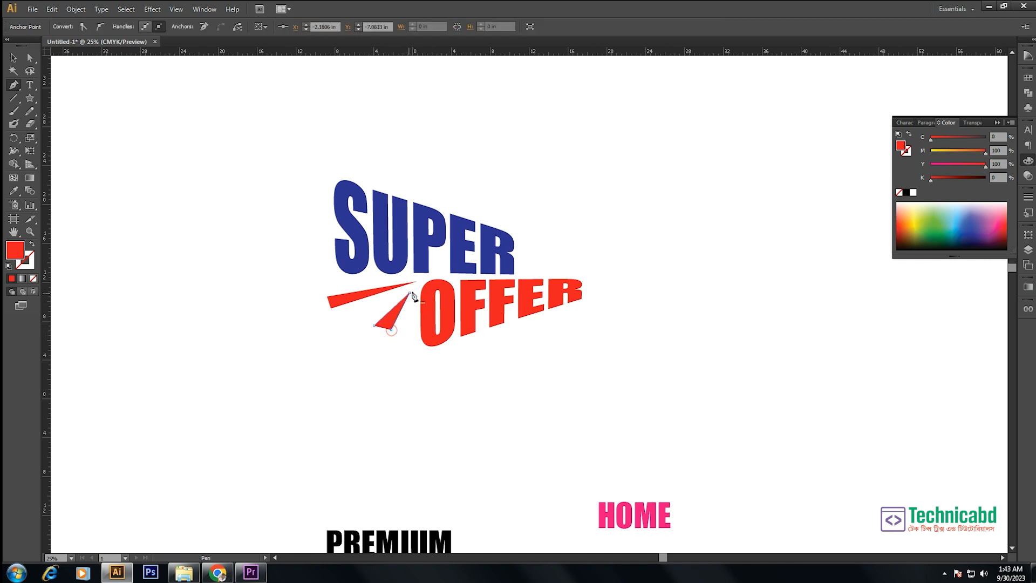
- Draw three red tapered rays with the Pen tool fanning out to the right of SUPER, above the end of OFFER
{"action": "left_click", "coordinate": [567, 211], "text": "ctrl"}
{"action": "left_click", "coordinate": [522, 264]}
{"action": "left_click", "coordinate": [564, 211]}
{"action": "left_click", "coordinate": [572, 225]}
{"action": "left_click", "coordinate": [521, 264]}
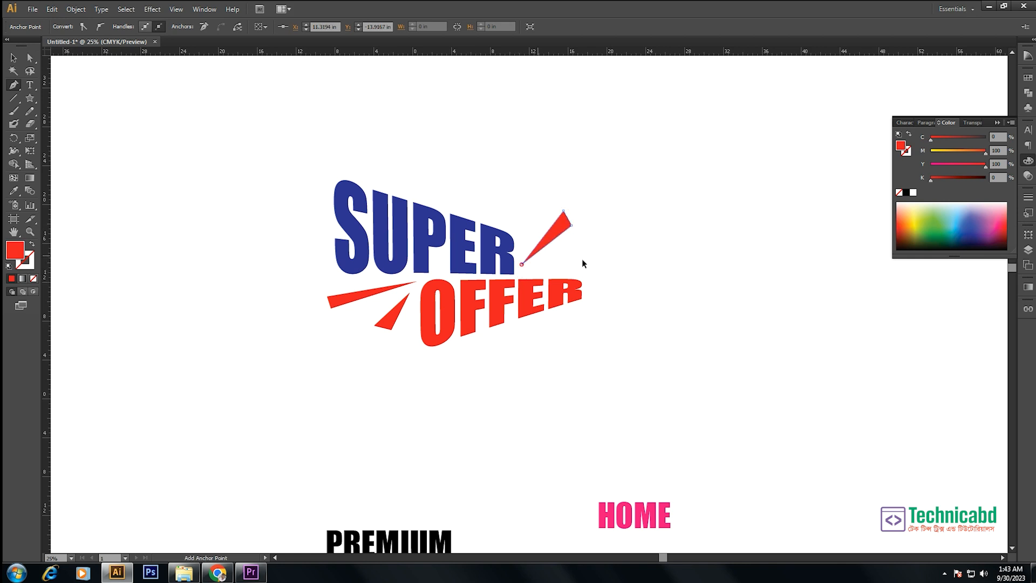
{"action": "left_click", "coordinate": [593, 256], "text": "ctrl"}
{"action": "left_click", "coordinate": [543, 266]}
{"action": "left_click", "coordinate": [593, 246]}
{"action": "left_click", "coordinate": [596, 270]}
{"action": "left_click", "coordinate": [544, 266]}
{"action": "left_click", "coordinate": [517, 238], "text": "ctrl"}
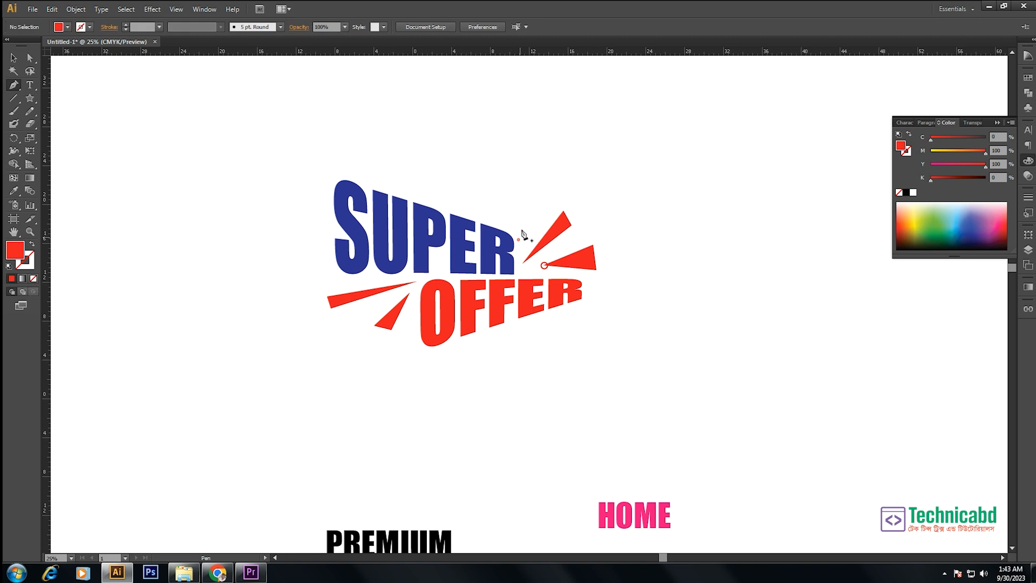
{"action": "left_click_drag", "start_coordinate": [520, 243], "coordinate": [527, 212]}
{"action": "left_click", "coordinate": [535, 209]}
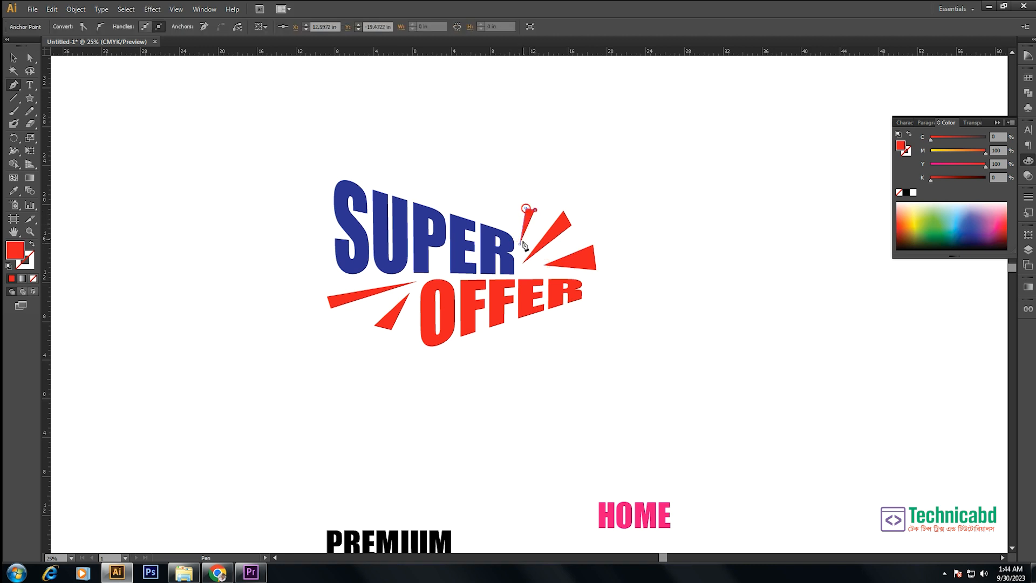
- Expand the appearance of the warped SUPER OFFER group into editable shapes
{"action": "left_click", "coordinate": [13, 58]}
{"action": "left_click_drag", "start_coordinate": [413, 159], "coordinate": [475, 331]}
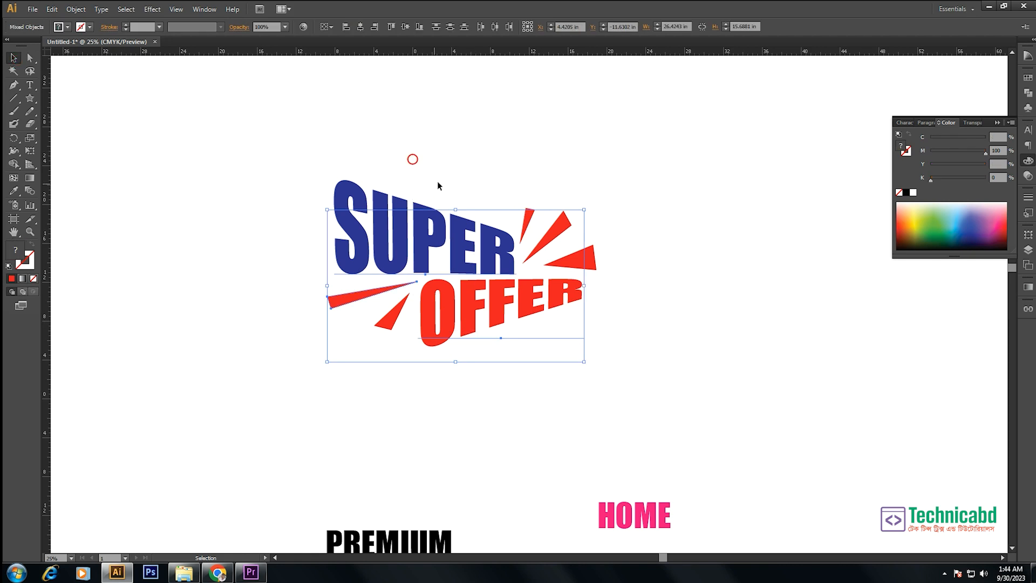
{"action": "left_click_drag", "start_coordinate": [439, 184], "coordinate": [456, 264]}
{"action": "left_click", "coordinate": [76, 9]}
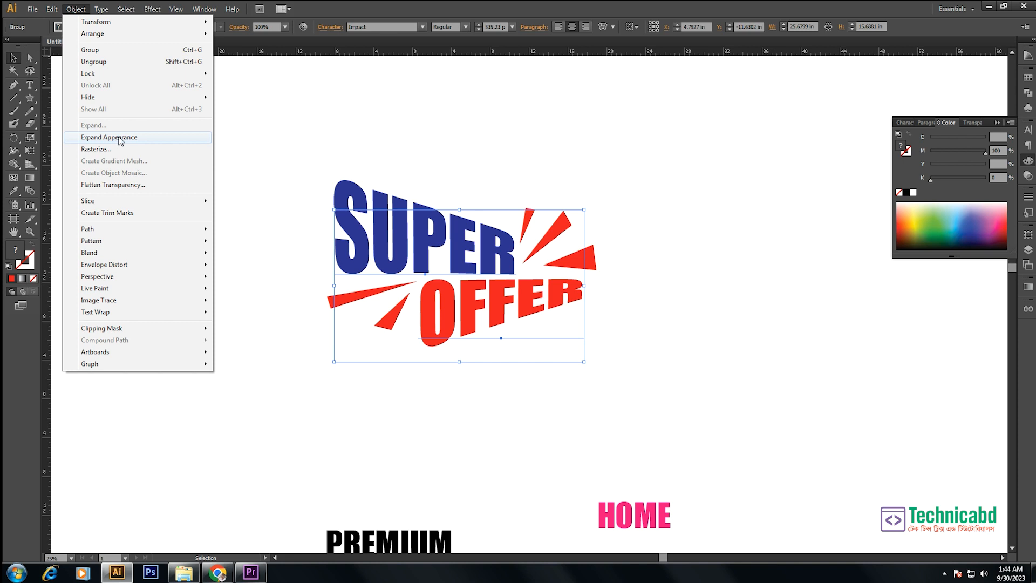
{"action": "left_click", "coordinate": [120, 138]}
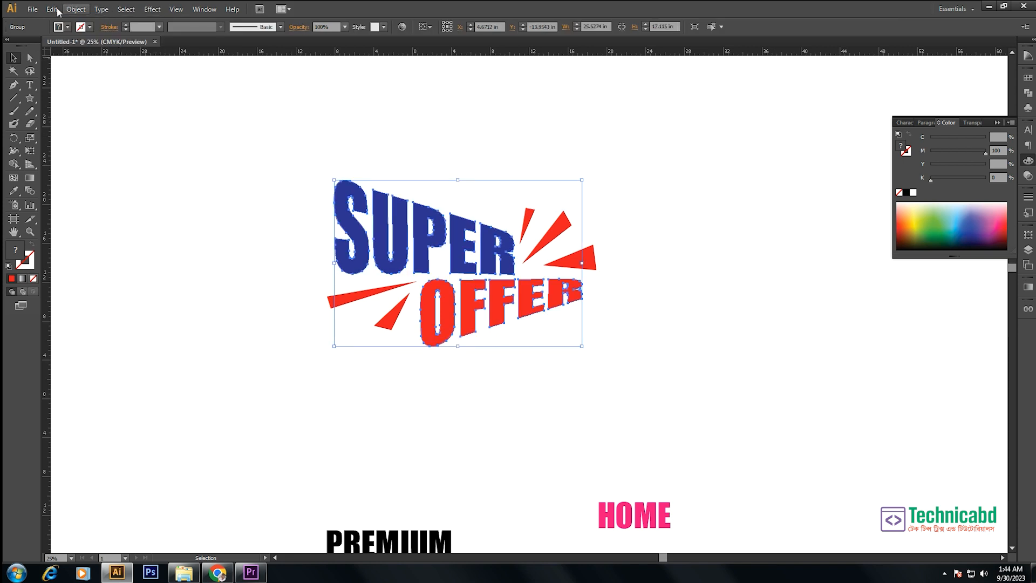
- Offset the paths of the expanded SUPER OFFER lettering by 0.4 in with miter joins
{"action": "left_click", "coordinate": [76, 10]}
{"action": "left_click", "coordinate": [105, 229]}
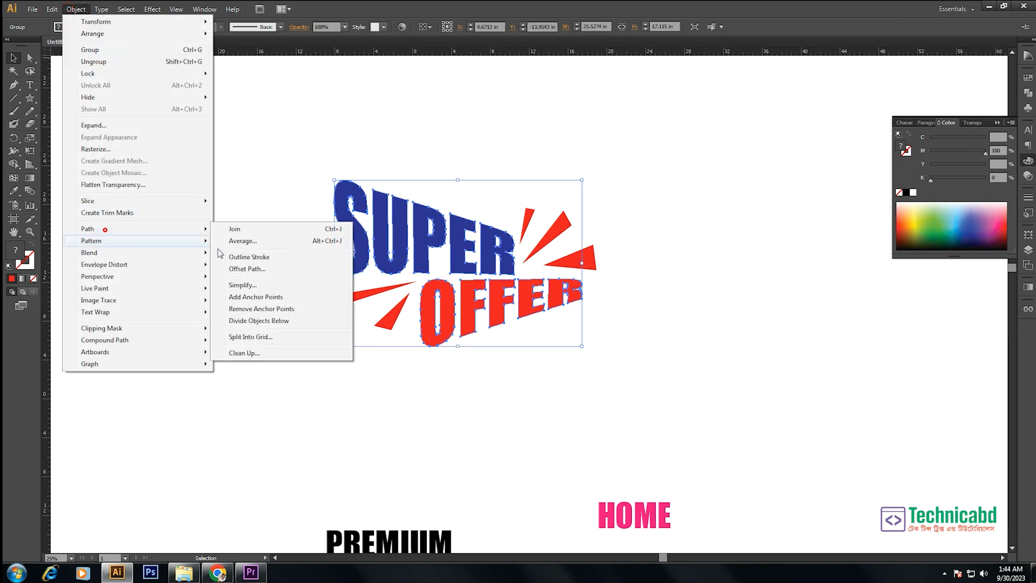
{"action": "left_click", "coordinate": [258, 270]}
{"action": "left_click", "coordinate": [596, 296]}
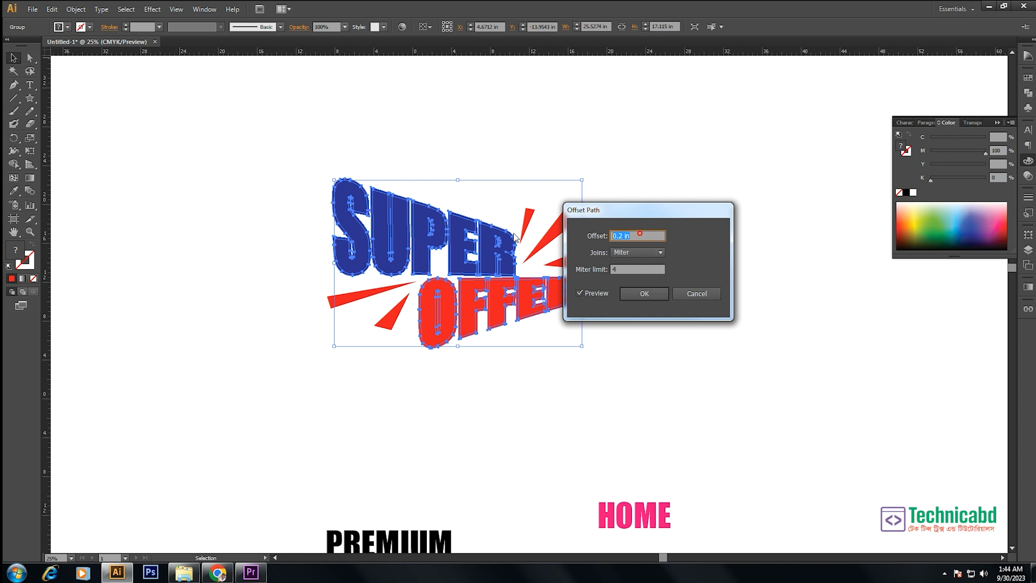
{"action": "type", "text": ".4"}
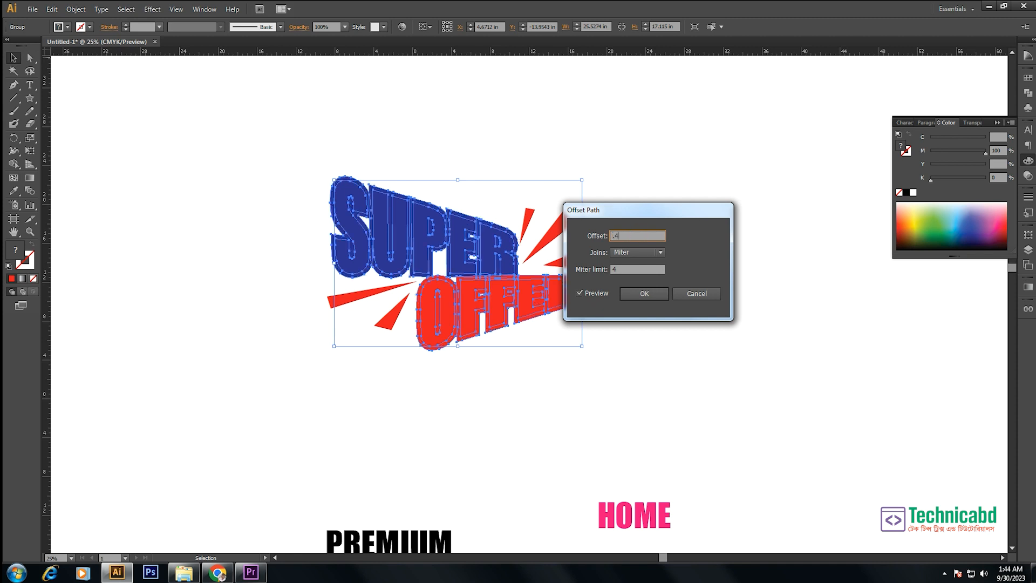
{"action": "left_click", "coordinate": [645, 294]}
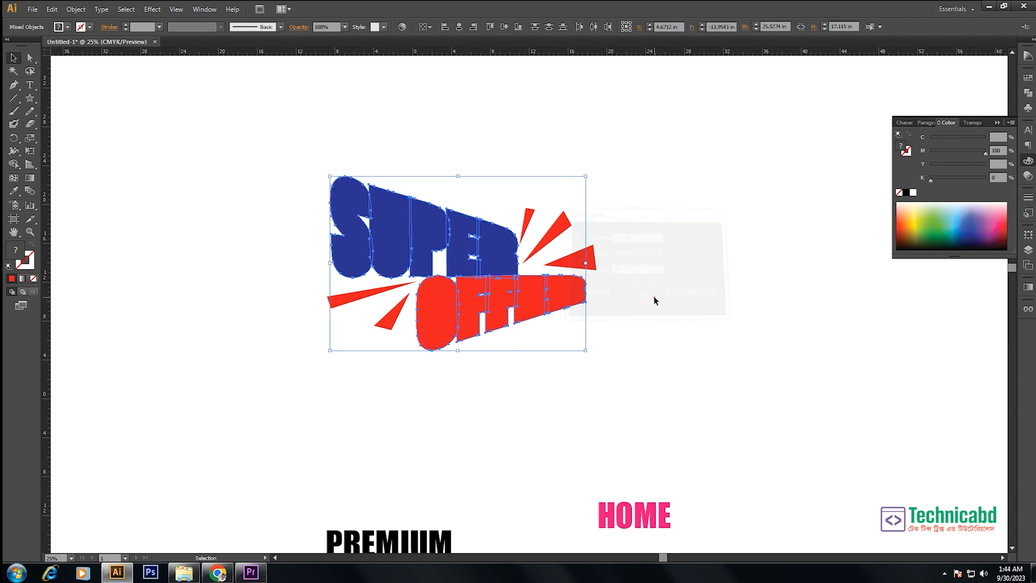
- Unite the offset shapes with Pathfinder and place the united outline behind the lettering
{"action": "left_click", "coordinate": [1028, 94]}
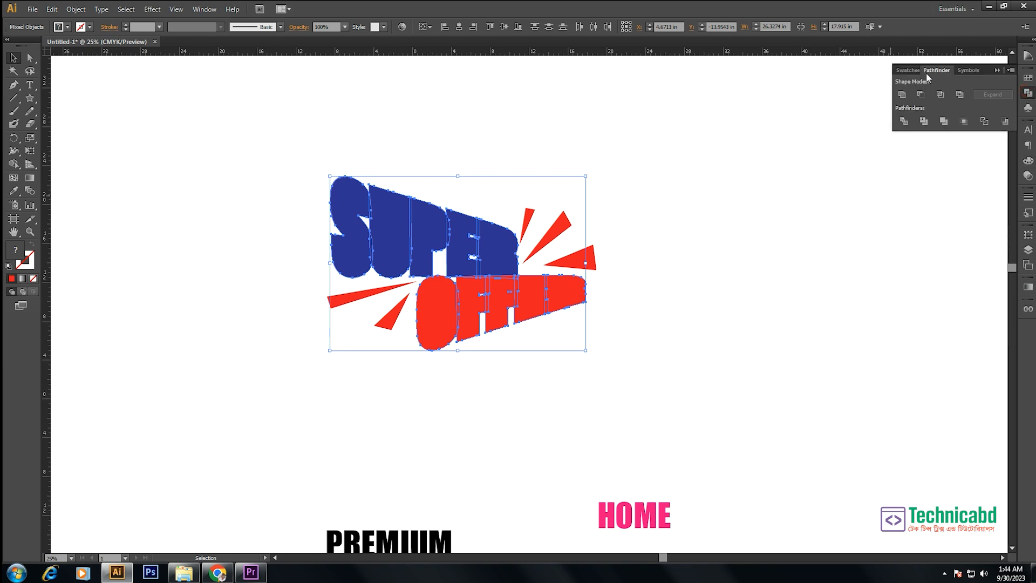
{"action": "left_click", "coordinate": [903, 92]}
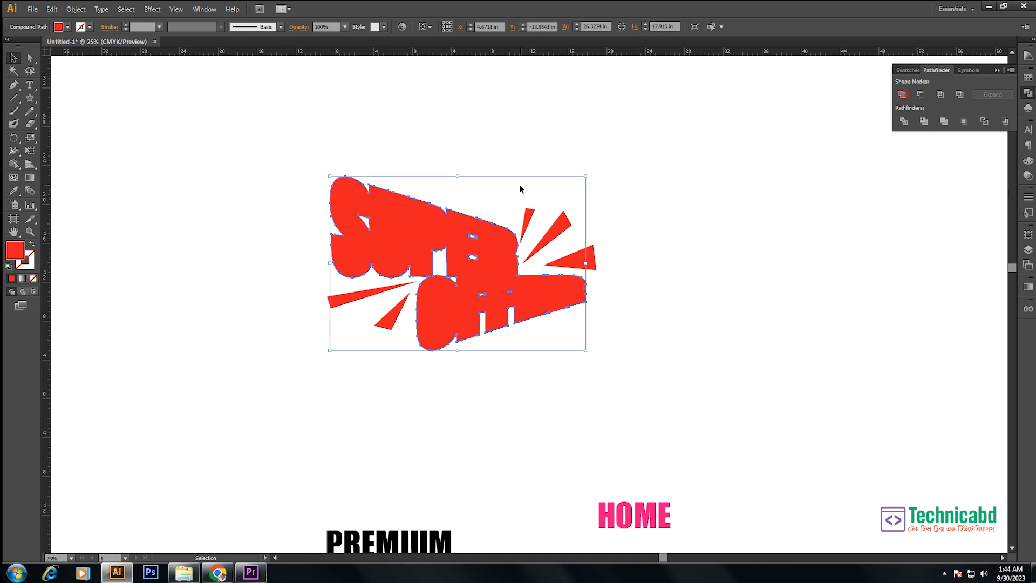
{"action": "key", "text": "ctrl+x"}
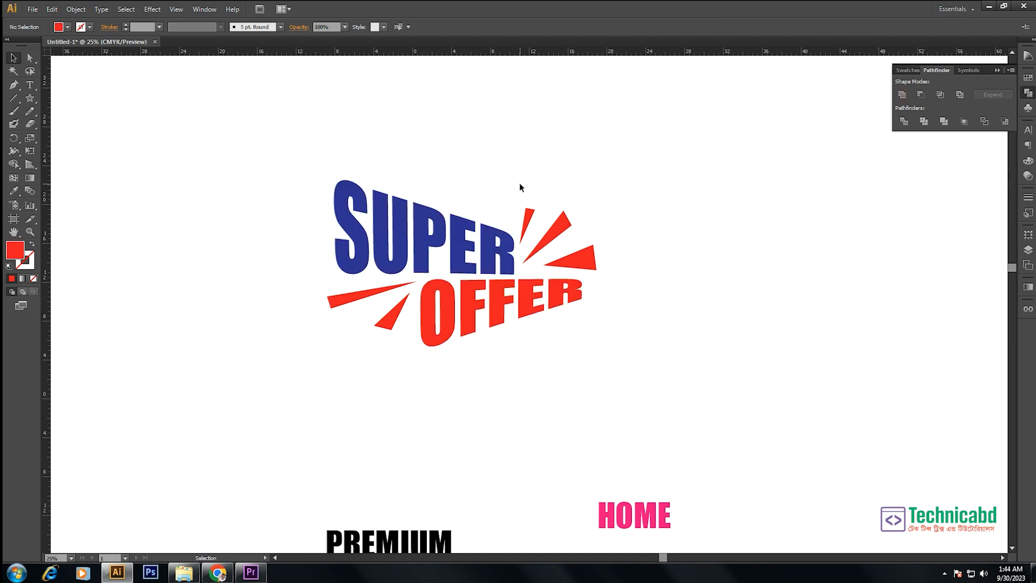
{"action": "key", "text": "ctrl+b"}
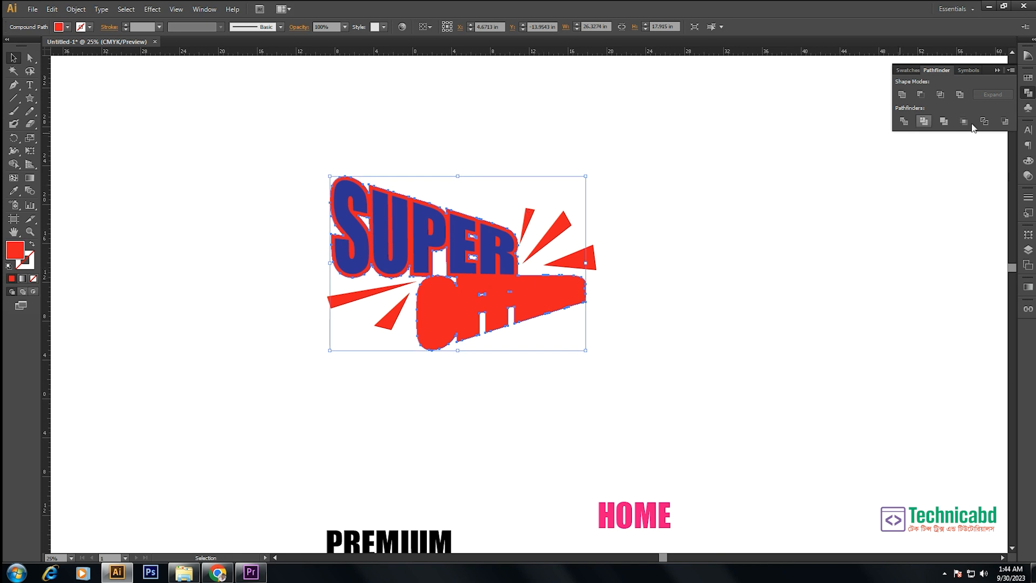
{"action": "left_click", "coordinate": [774, 236]}
- Ungroup the expanded lettering so that SUPER and OFFER are separate objects
{"action": "left_click", "coordinate": [527, 294]}
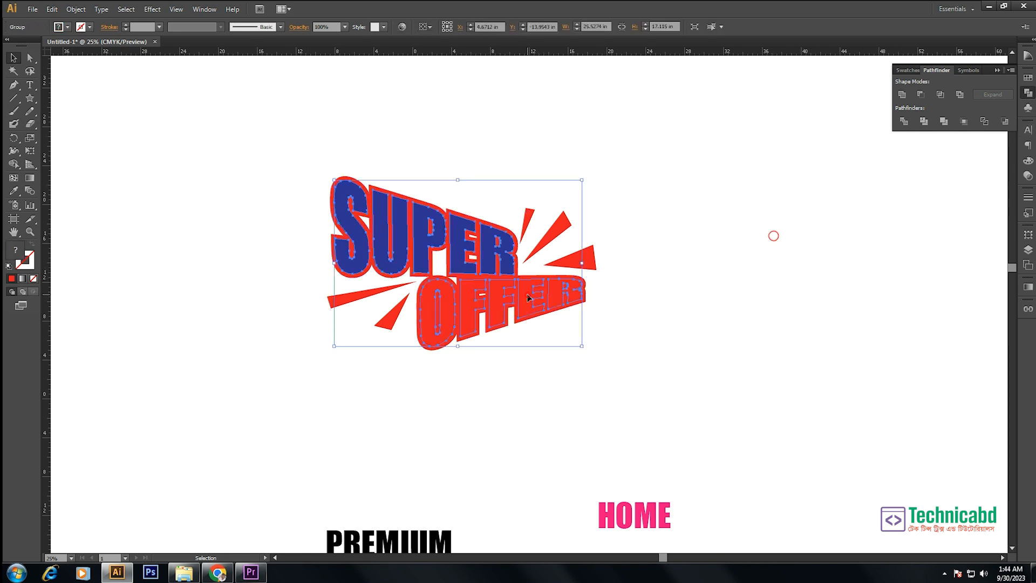
{"action": "right_click", "coordinate": [527, 293]}
{"action": "left_click", "coordinate": [565, 354]}
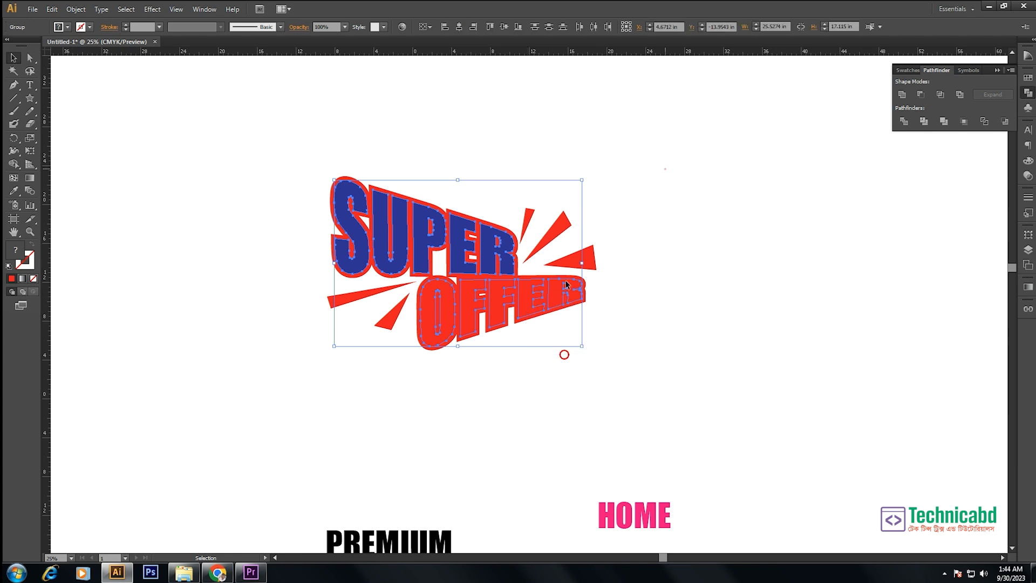
{"action": "left_click", "coordinate": [666, 168]}
- Recolour the OFFER lettering yellow by removing all magenta from its fill
{"action": "left_click", "coordinate": [555, 290]}
{"action": "left_click", "coordinate": [1028, 162]}
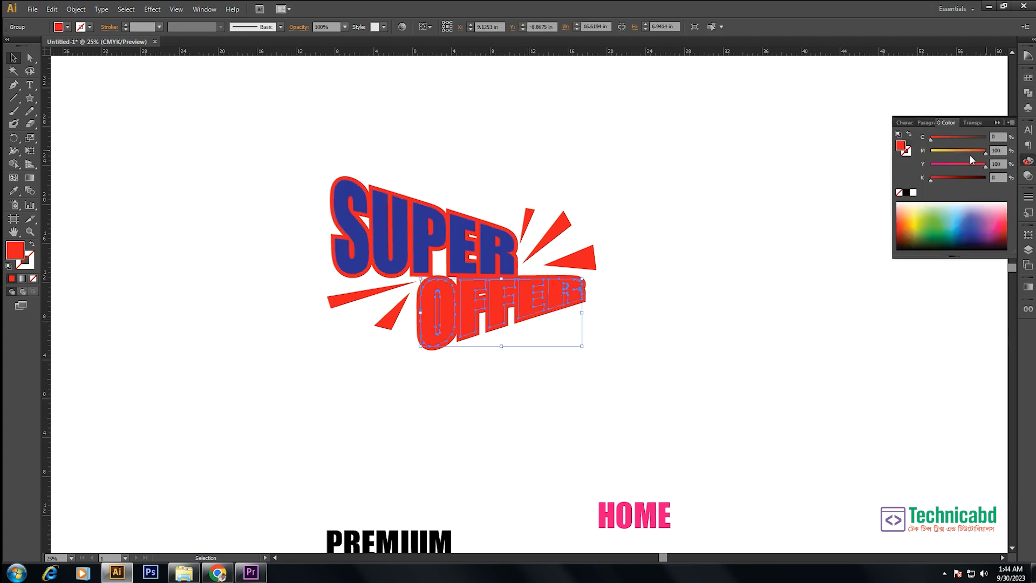
{"action": "left_click_drag", "start_coordinate": [985, 153], "coordinate": [857, 151]}
{"action": "left_click", "coordinate": [678, 162]}
- Recolour the united outline behind the lettering light blue with C 68, M 0, Y 0, K 0
{"action": "left_click", "coordinate": [486, 222]}
{"action": "left_click", "coordinate": [486, 223]}
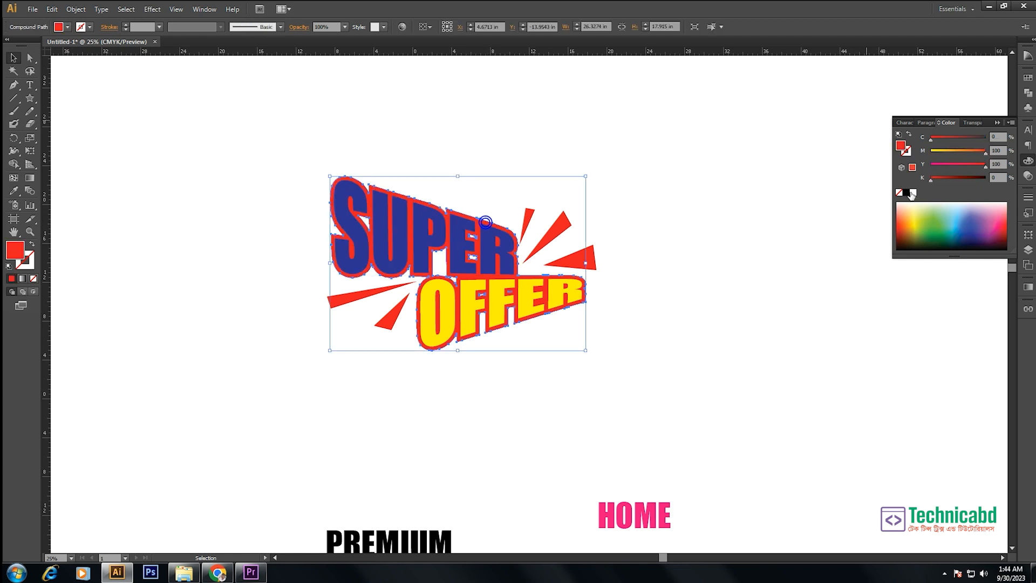
{"action": "left_click_drag", "start_coordinate": [985, 153], "coordinate": [804, 157]}
{"action": "left_click_drag", "start_coordinate": [985, 166], "coordinate": [699, 152]}
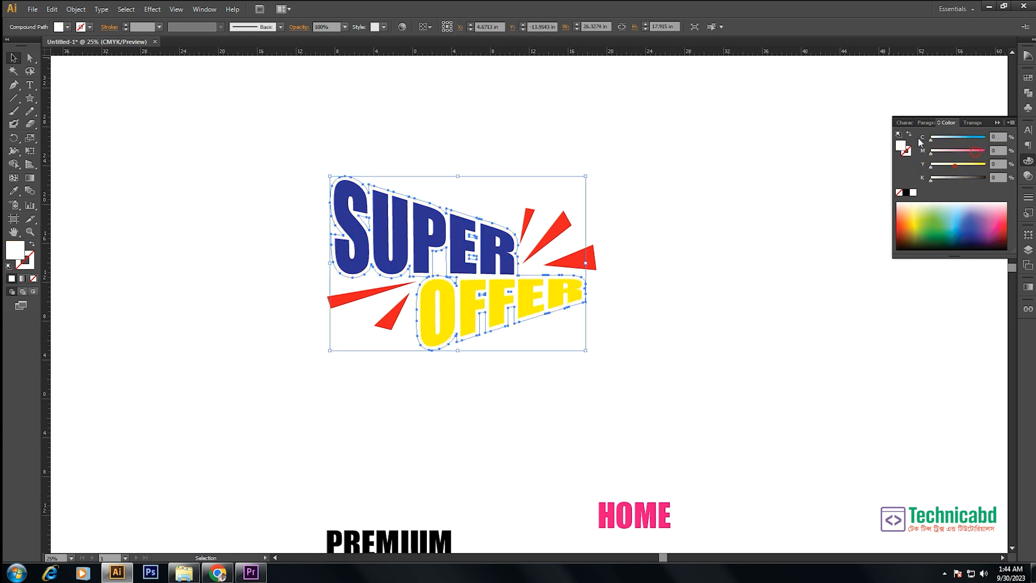
{"action": "left_click_drag", "start_coordinate": [945, 139], "coordinate": [968, 139]}
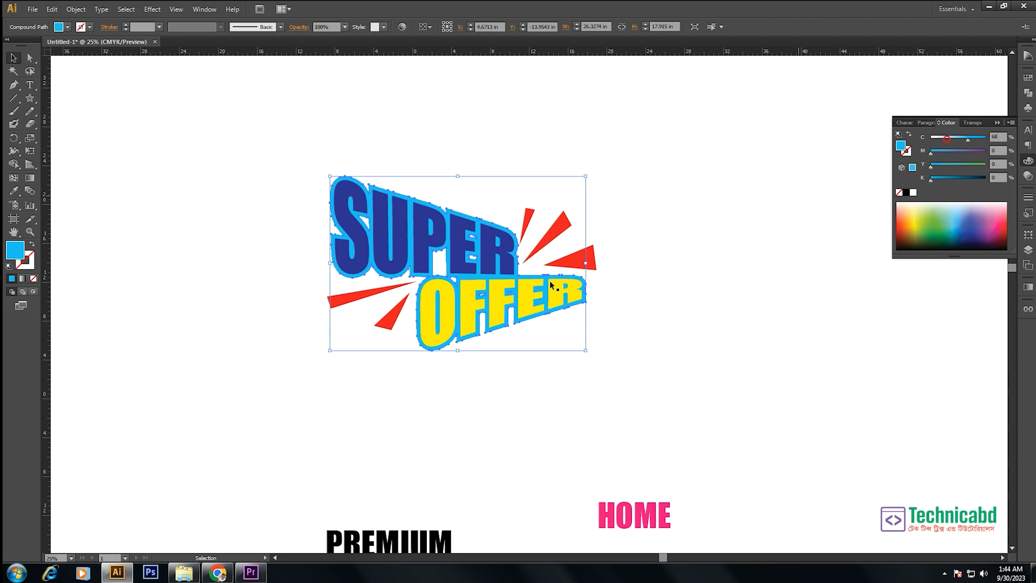
{"action": "left_click", "coordinate": [664, 292]}
- Delete the small white hole between the S and U of the light-blue outline
{"action": "key", "text": "a"}
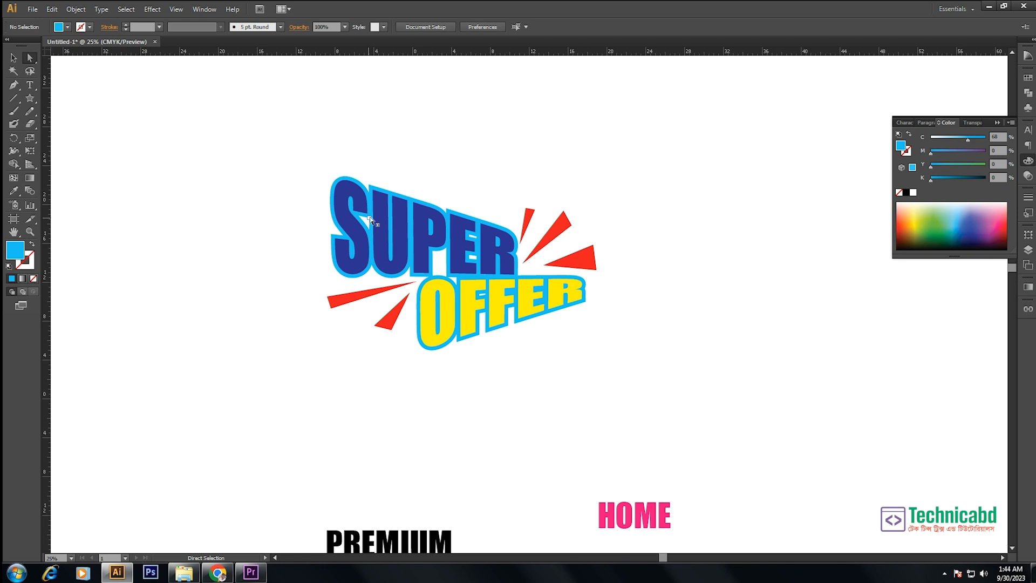
{"action": "left_click_drag", "start_coordinate": [297, 157], "coordinate": [781, 426]}
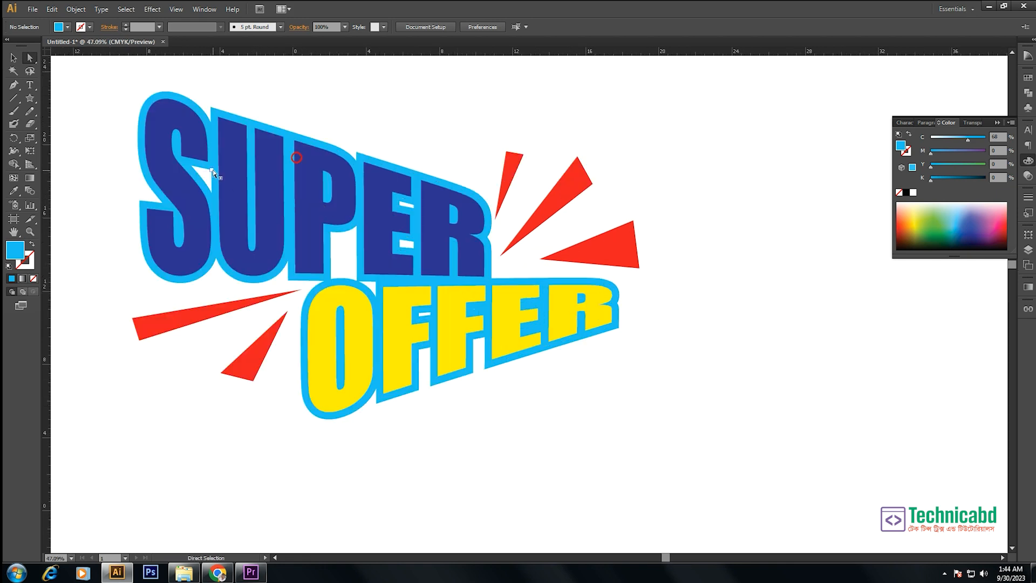
{"action": "left_click", "coordinate": [212, 170]}
{"action": "left_click", "coordinate": [228, 92]}
{"action": "left_click", "coordinate": [213, 171]}
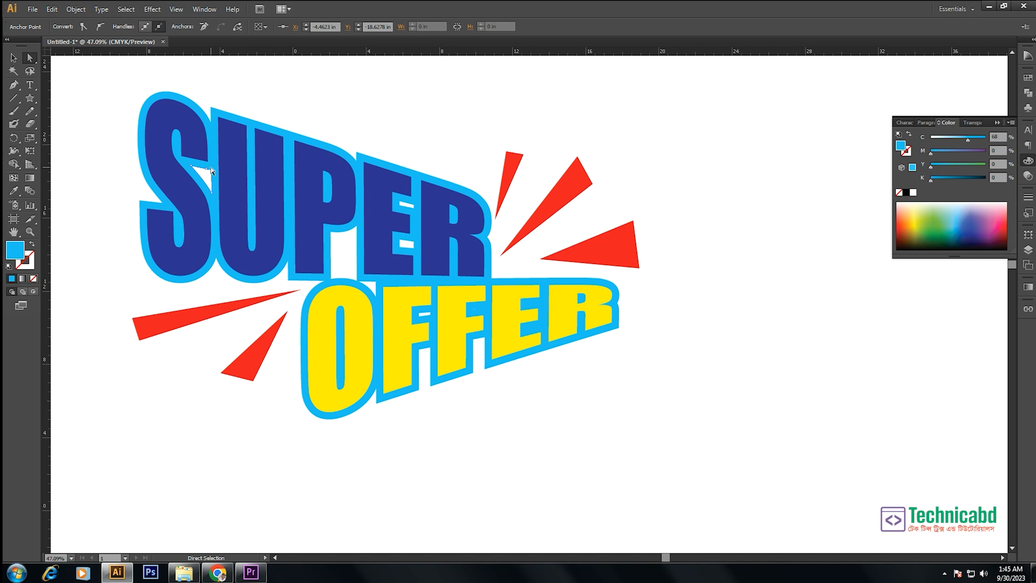
{"action": "key", "text": "Delete"}
{"action": "key", "text": "Delete"}
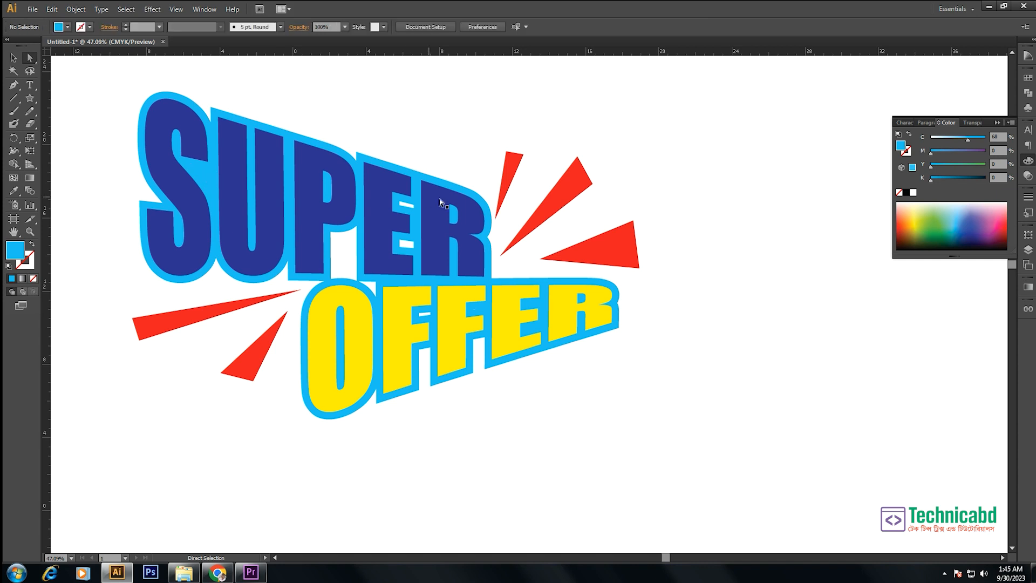
- Delete the two outline holes inside the arms of the E in SUPER
{"action": "left_click", "coordinate": [414, 206]}
{"action": "key", "text": "Delete"}
{"action": "key", "text": "Delete"}
{"action": "left_click", "coordinate": [412, 241]}
- Delete the remaining outline holes at the first F of OFFER, above the O and beneath the P
{"action": "key", "text": "Delete"}
{"action": "key", "text": "Delete"}
{"action": "left_click", "coordinate": [429, 311]}
{"action": "key", "text": "Delete"}
{"action": "key", "text": "Delete"}
{"action": "left_click", "coordinate": [373, 282]}
{"action": "key", "text": "Delete"}
{"action": "left_click", "coordinate": [356, 225]}
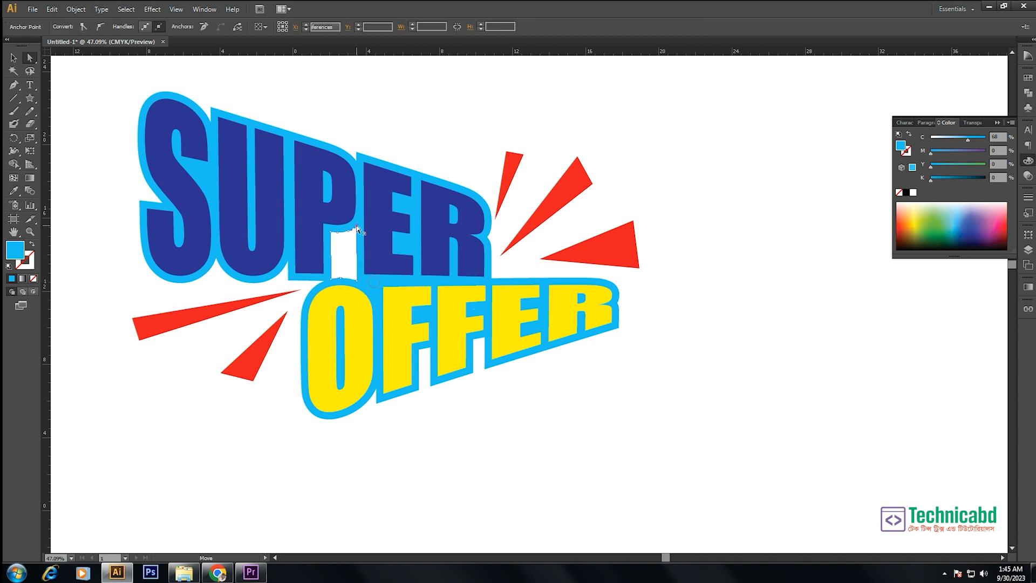
{"action": "key", "text": "Delete"}
{"action": "key", "text": "v"}
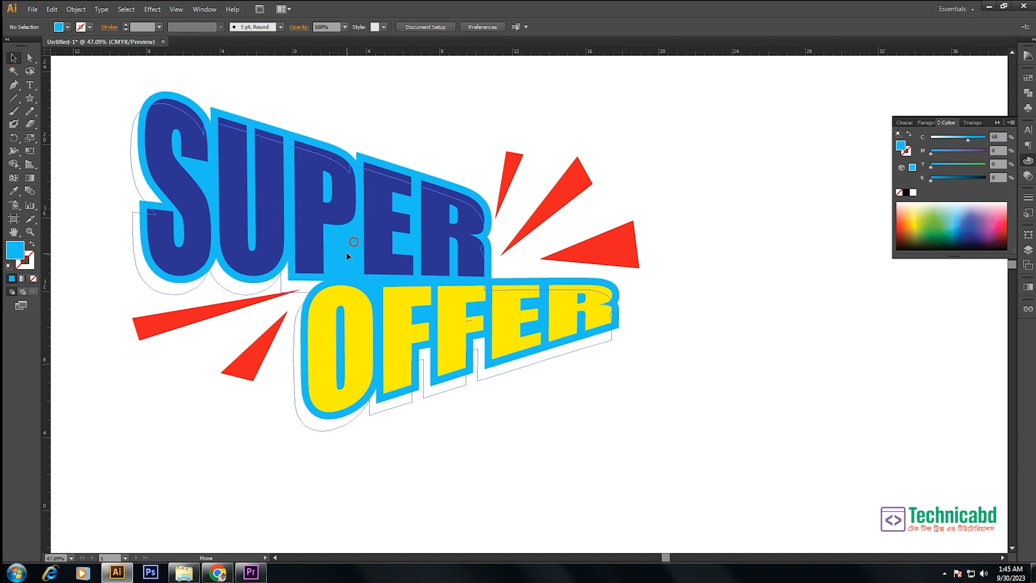
{"action": "left_click", "coordinate": [346, 251]}
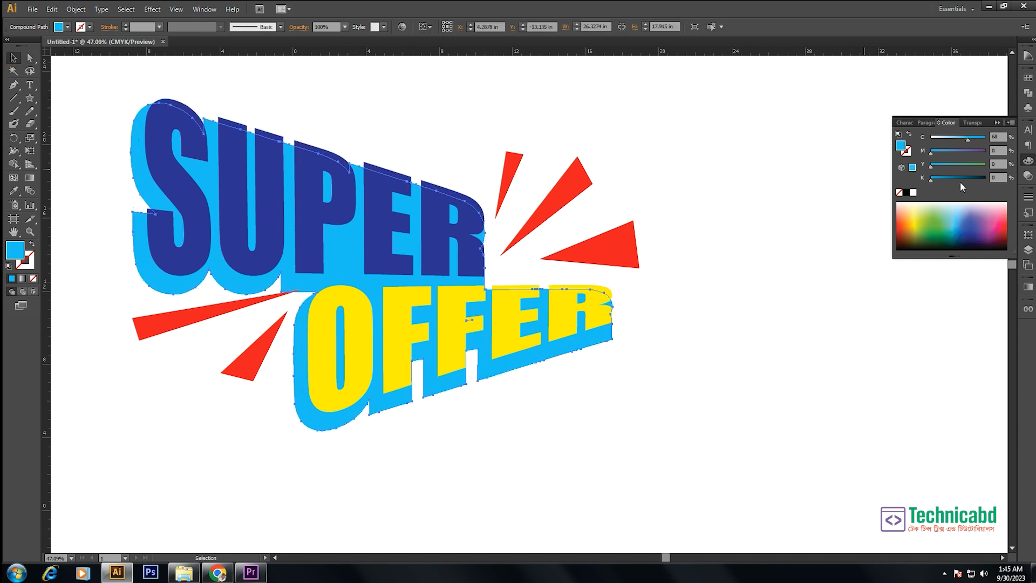
{"action": "left_click", "coordinate": [960, 180]}
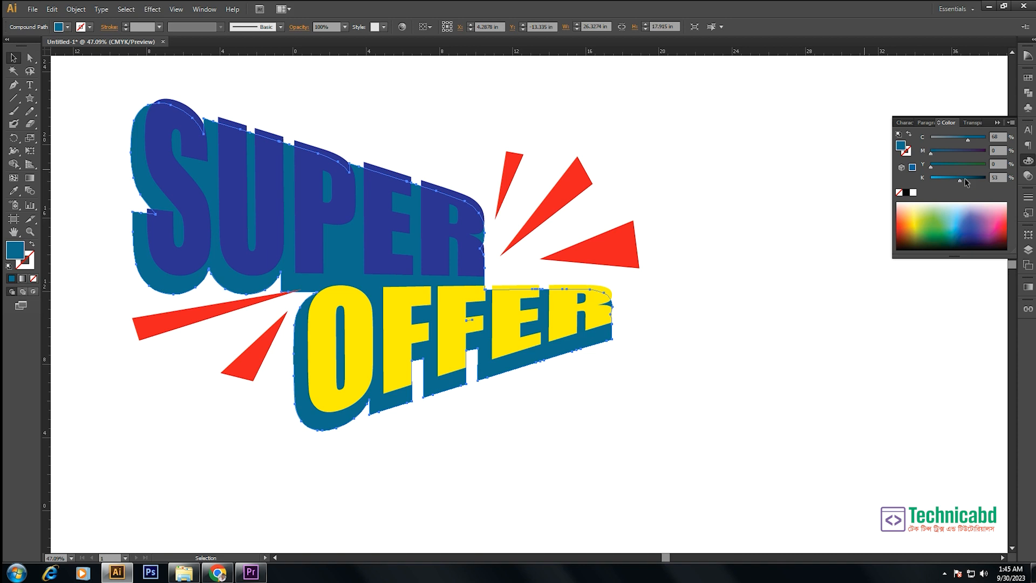
{"action": "key", "text": "ctrl+z"}
{"action": "key", "text": "ctrl+z"}
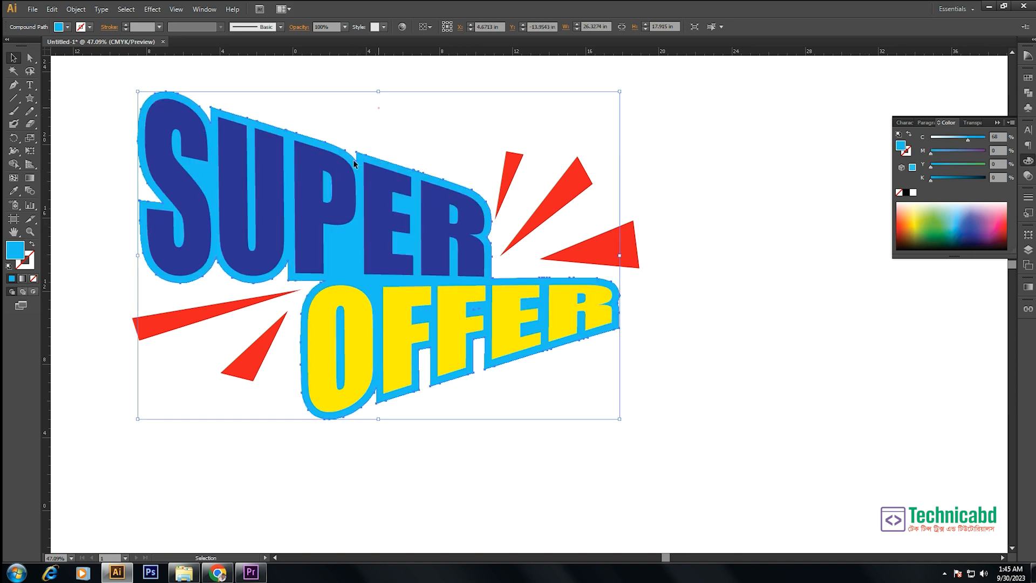
- Duplicate the light-blue outline slightly down and to the left, placing the copy behind the original
{"action": "left_click", "coordinate": [342, 270]}
{"action": "left_click_drag", "start_coordinate": [342, 272], "coordinate": [338, 287]}
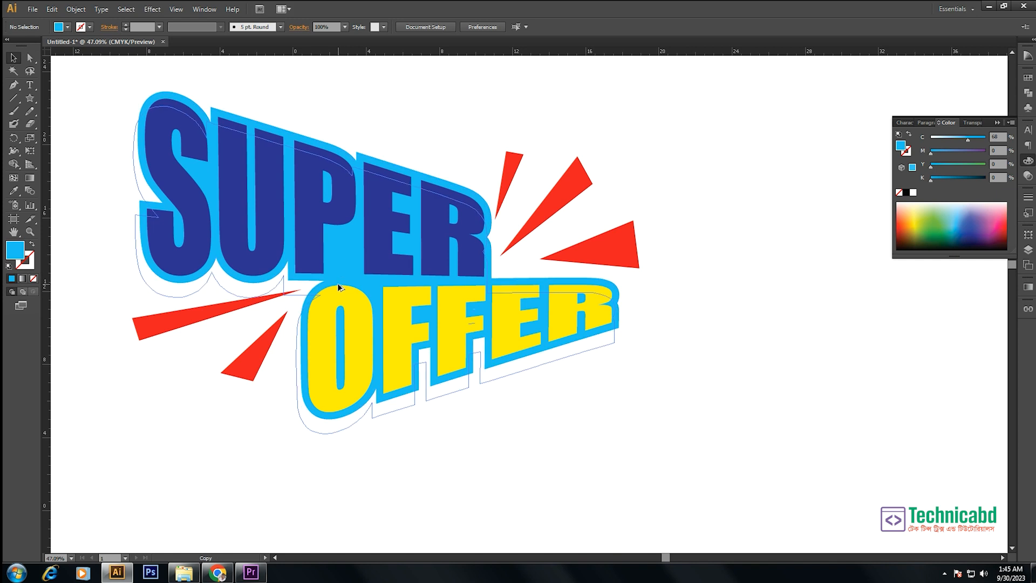
{"action": "key", "text": "ctrl"}
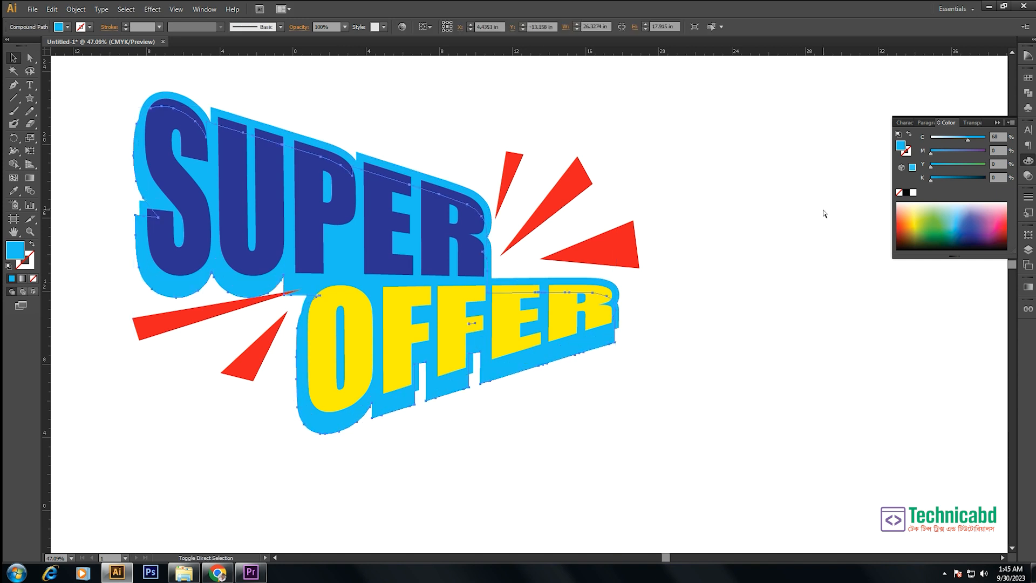
- Recolour the duplicated outline darker blue with C 100, M 66, Y 0, K 0
{"action": "left_click", "coordinate": [952, 177]}
{"action": "left_click", "coordinate": [958, 153]}
{"action": "key", "text": "ctrl+z"}
{"action": "left_click", "coordinate": [967, 151]}
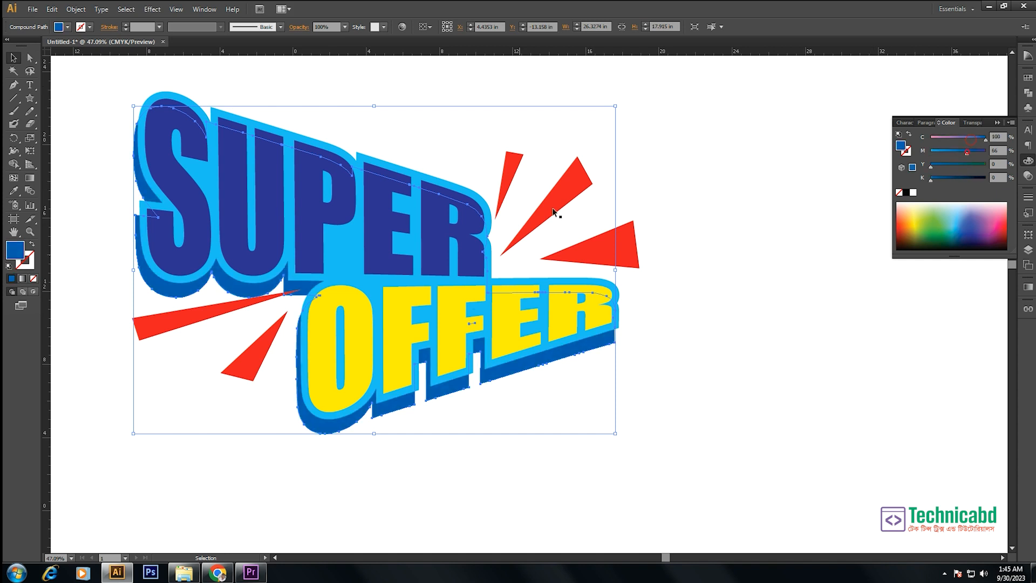
- Rotate the dark-blue outline copy slightly counterclockwise and nudge it into place as the lettering's shadow
{"action": "left_click", "coordinate": [547, 374]}
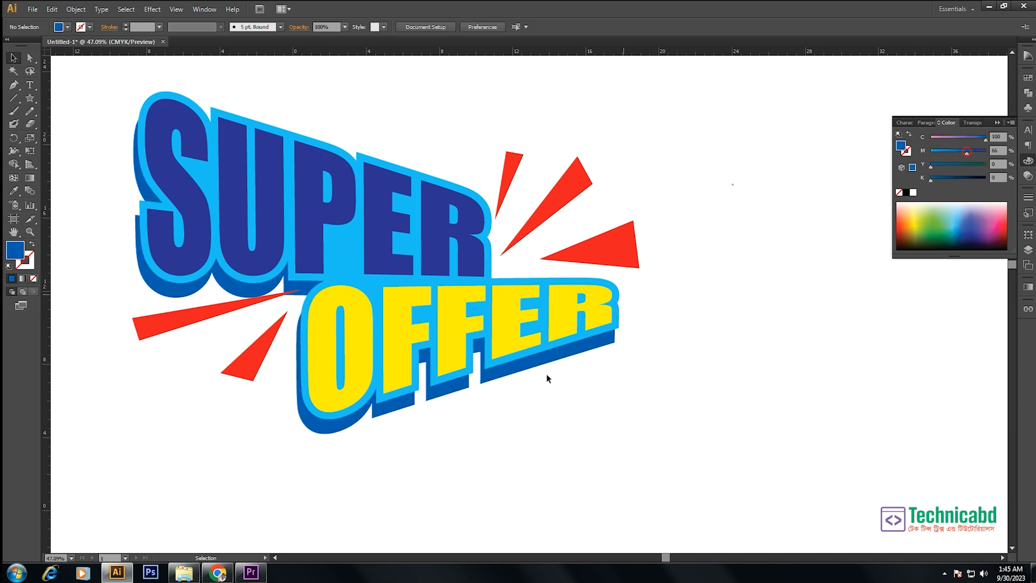
{"action": "left_click", "coordinate": [586, 349]}
{"action": "left_click_drag", "start_coordinate": [618, 261], "coordinate": [618, 254]}
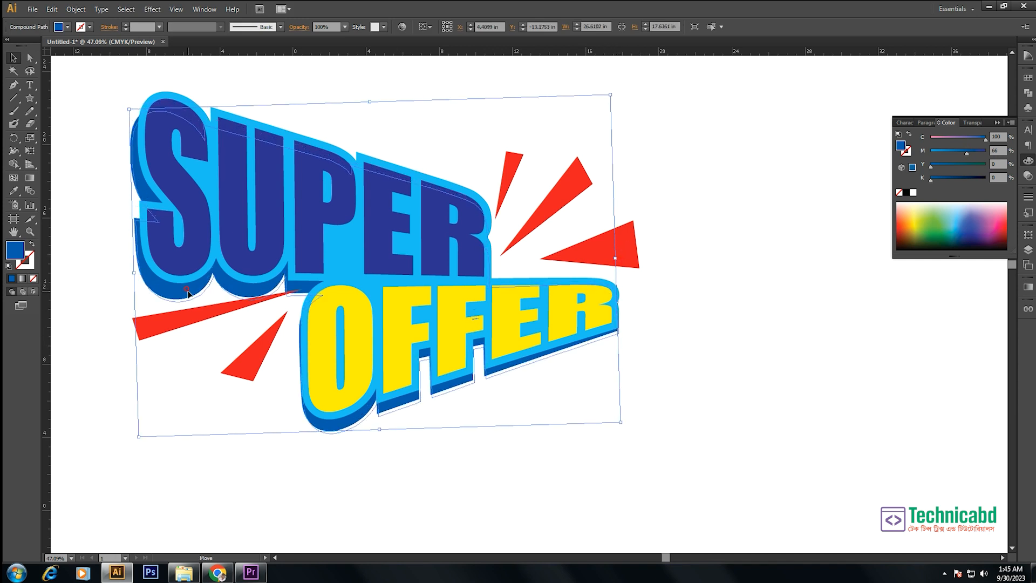
{"action": "left_click", "coordinate": [654, 337]}
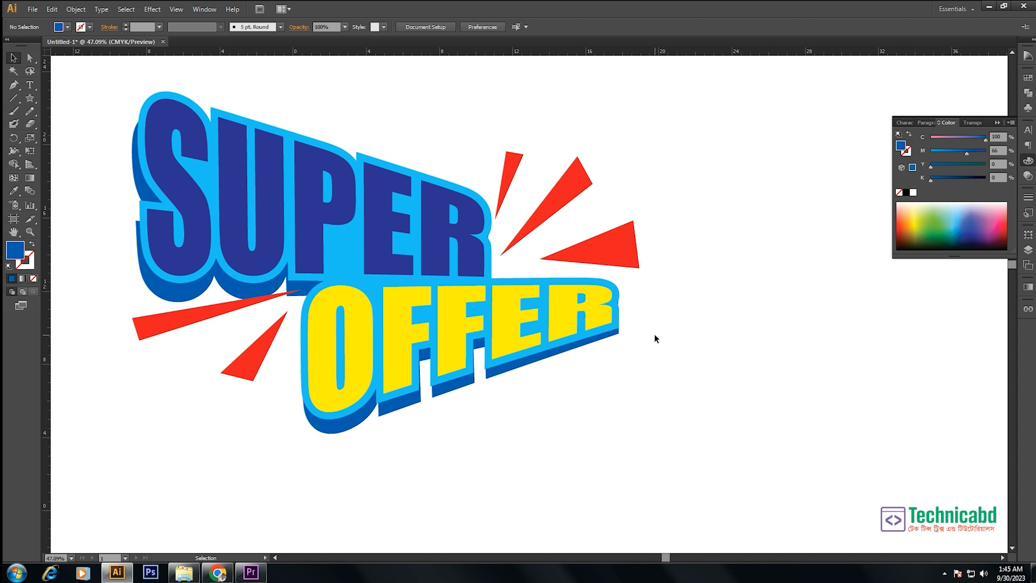
- Reposition the red rays, lowering the two beside OFFER and adjusting the three beside SUPER
{"action": "left_click", "coordinate": [195, 316]}
{"action": "left_click_drag", "start_coordinate": [250, 366], "coordinate": [245, 385]}
{"action": "left_click_drag", "start_coordinate": [267, 419], "coordinate": [268, 421]}
{"action": "left_click", "coordinate": [276, 432]}
{"action": "left_click_drag", "start_coordinate": [521, 192], "coordinate": [577, 191]}
{"action": "left_click_drag", "start_coordinate": [624, 245], "coordinate": [610, 246]}
{"action": "left_click", "coordinate": [713, 227]}
- Reshape the two rays beside OFFER, raising the outer corner of the lower ray and shortening the upper ray
{"action": "key", "text": "a"}
{"action": "left_click_drag", "start_coordinate": [266, 348], "coordinate": [273, 344]}
{"action": "left_click", "coordinate": [271, 449]}
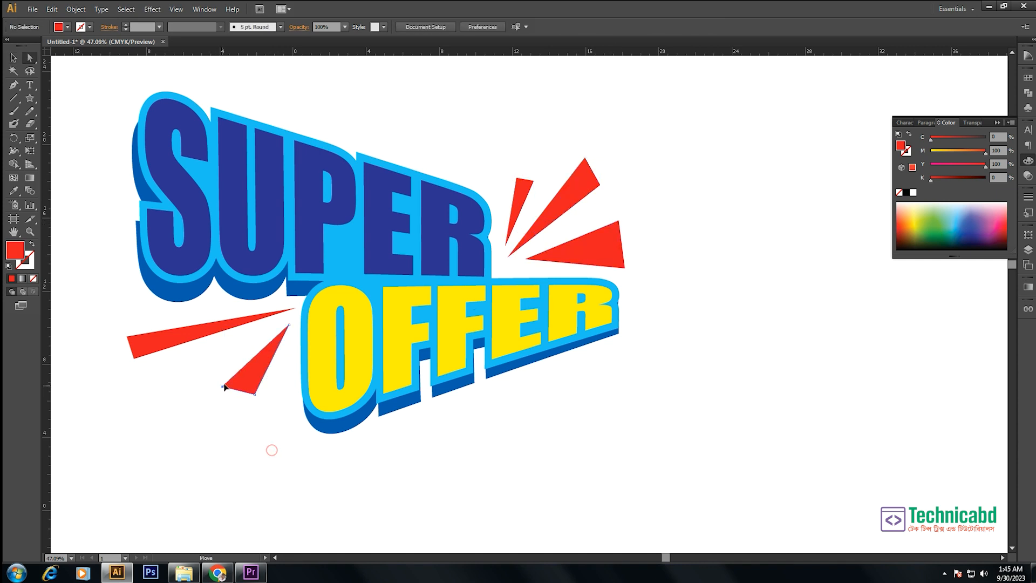
{"action": "left_click_drag", "start_coordinate": [221, 387], "coordinate": [232, 368]}
{"action": "left_click_drag", "start_coordinate": [104, 337], "coordinate": [177, 350]}
{"action": "left_click", "coordinate": [211, 412]}
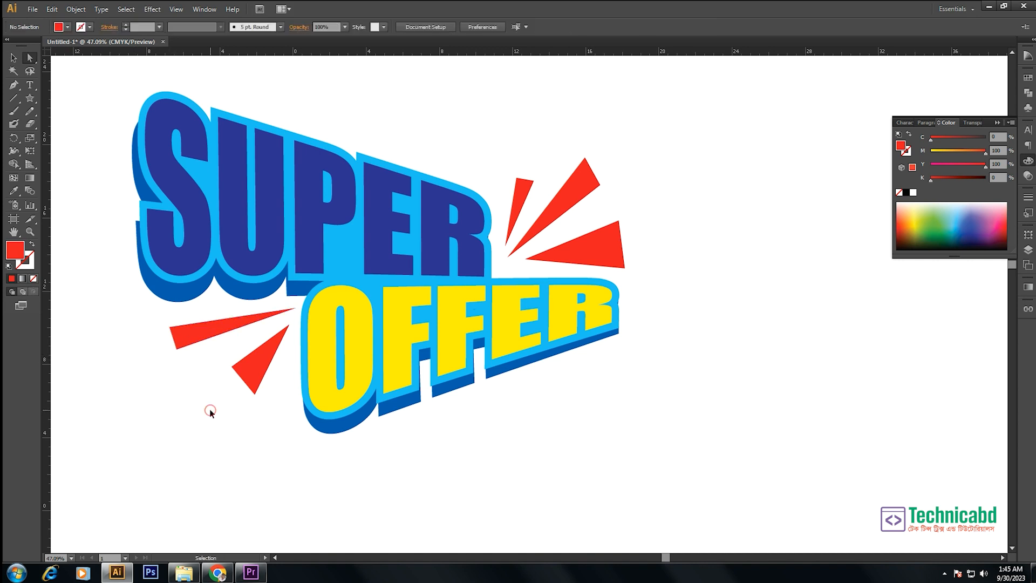
- Draw a circle about 15 in in diameter in the empty area beside the PREMIUM text
{"action": "key", "text": "ctrl+minus"}
{"action": "key", "text": "ctrl+minus"}
{"action": "key", "text": "ctrl+minus"}
{"action": "key", "text": "ctrl+minus"}
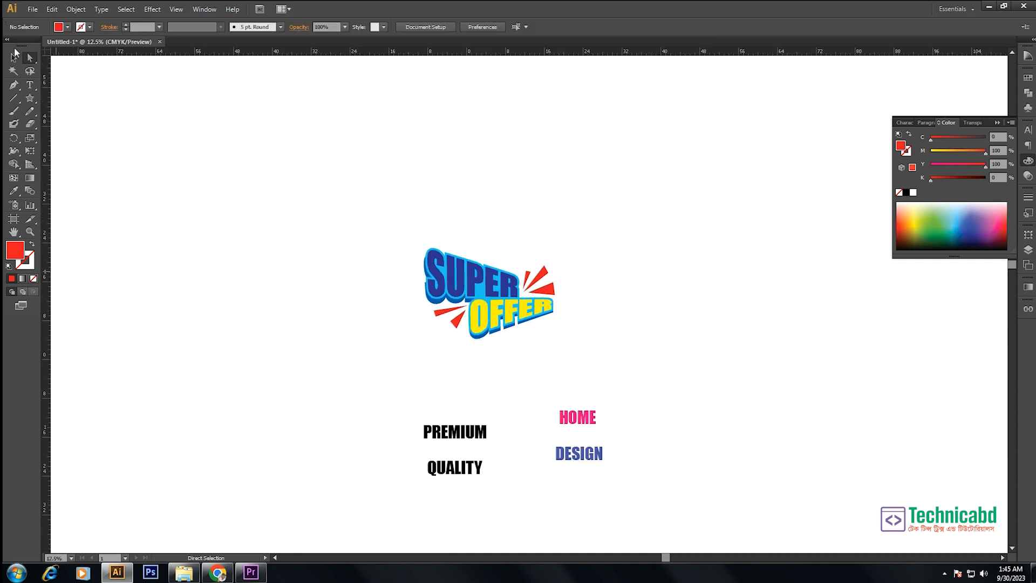
{"action": "left_click", "coordinate": [14, 57]}
{"action": "left_click_drag", "start_coordinate": [560, 365], "coordinate": [563, 290]}
{"action": "left_click_drag", "start_coordinate": [357, 264], "coordinate": [718, 454]}
{"action": "left_click", "coordinate": [471, 318]}
{"action": "left_click", "coordinate": [397, 214]}
{"action": "left_click_drag", "start_coordinate": [31, 102], "coordinate": [66, 124]}
{"action": "mouse_move", "coordinate": [235, 240]}
{"action": "left_mouse_down"}
{"action": "mouse_move", "coordinate": [277, 296]}
{"action": "mouse_move", "coordinate": [325, 331]}
{"action": "left_mouse_up"}
{"action": "left_click", "coordinate": [10, 55]}
{"action": "left_click_drag", "start_coordinate": [351, 252], "coordinate": [544, 332]}
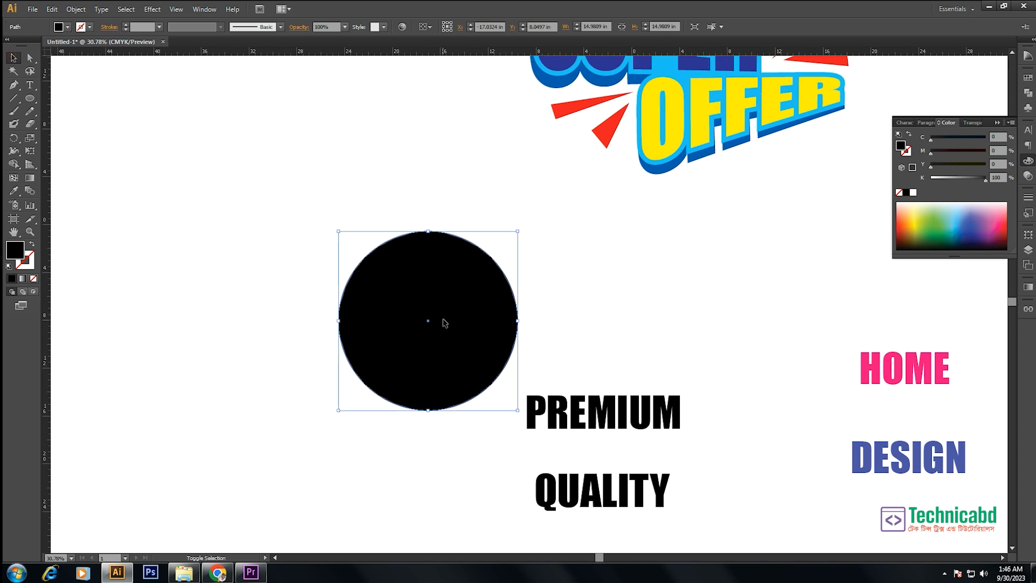
- Change the circle to no fill with a black stroke and place a horizontal guide through its centre
{"action": "key", "text": "shift+x"}
{"action": "left_click", "coordinate": [588, 281]}
{"action": "left_click_drag", "start_coordinate": [535, 207], "coordinate": [481, 261]}
{"action": "left_click_drag", "start_coordinate": [422, 51], "coordinate": [471, 320]}
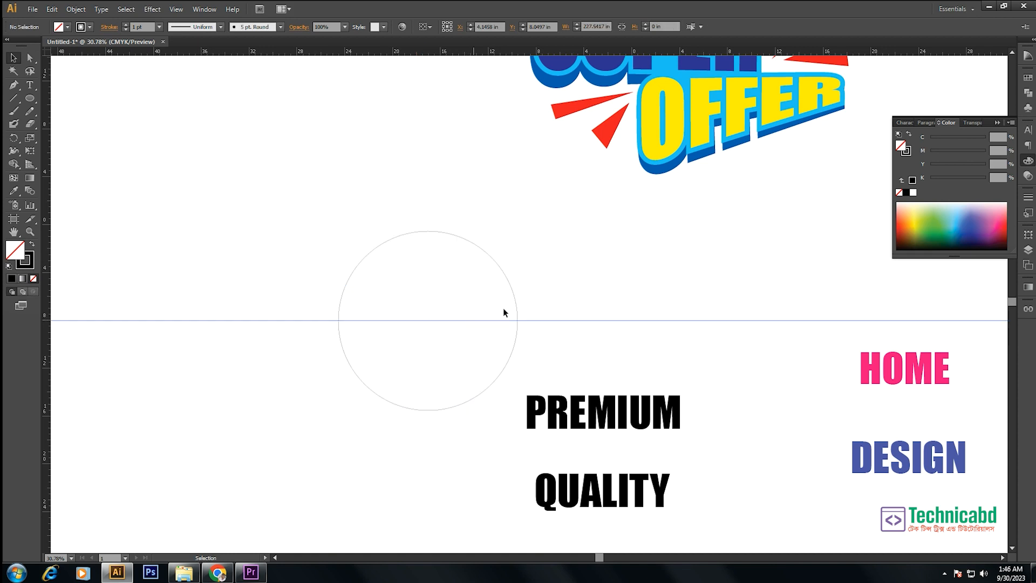
{"action": "left_click", "coordinate": [555, 247]}
- Place PREMIUM above and QUALITY below the guide inside the circle, aligning both texts and the circle by their horizontal centres
{"action": "left_click_drag", "start_coordinate": [610, 431], "coordinate": [440, 312]}
{"action": "left_click_drag", "start_coordinate": [597, 490], "coordinate": [421, 341]}
{"action": "left_click_drag", "start_coordinate": [530, 168], "coordinate": [381, 415]}
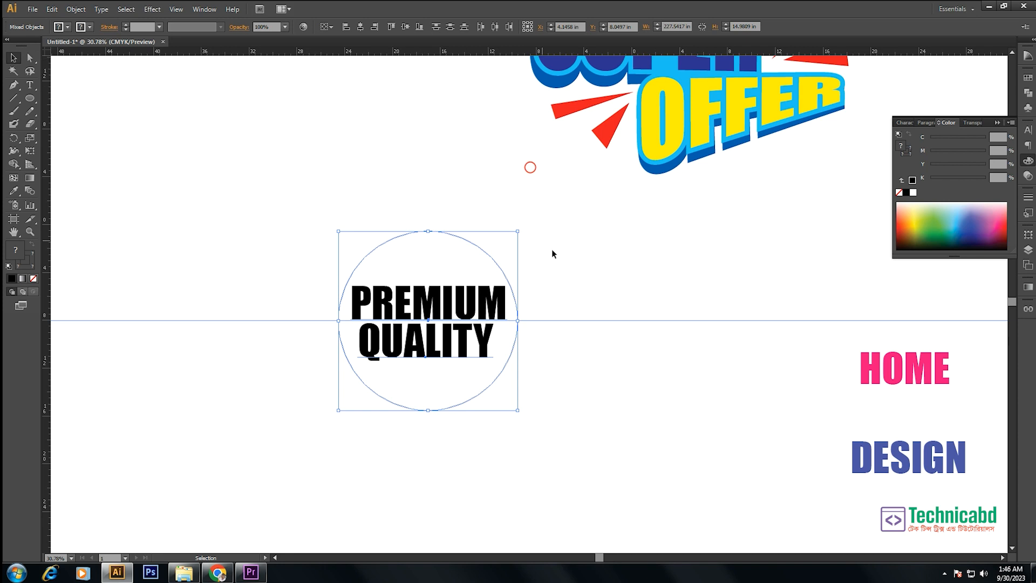
{"action": "left_click", "coordinate": [360, 26]}
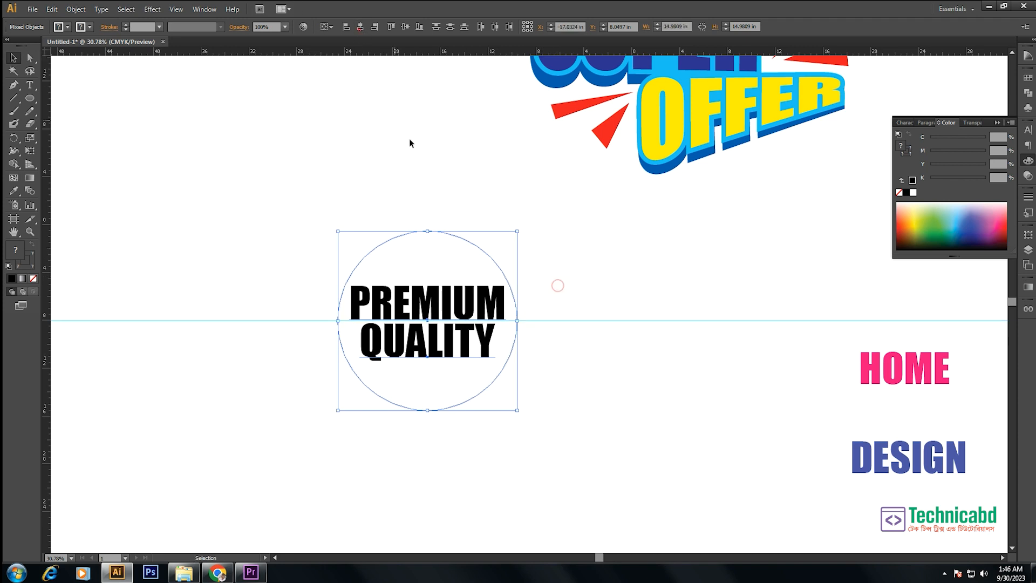
{"action": "left_click", "coordinate": [419, 144]}
- Warp PREMIUM to the circle's upper half with Arc Upper, horizontal distortion 0% and bend 71%
{"action": "left_click", "coordinate": [445, 295]}
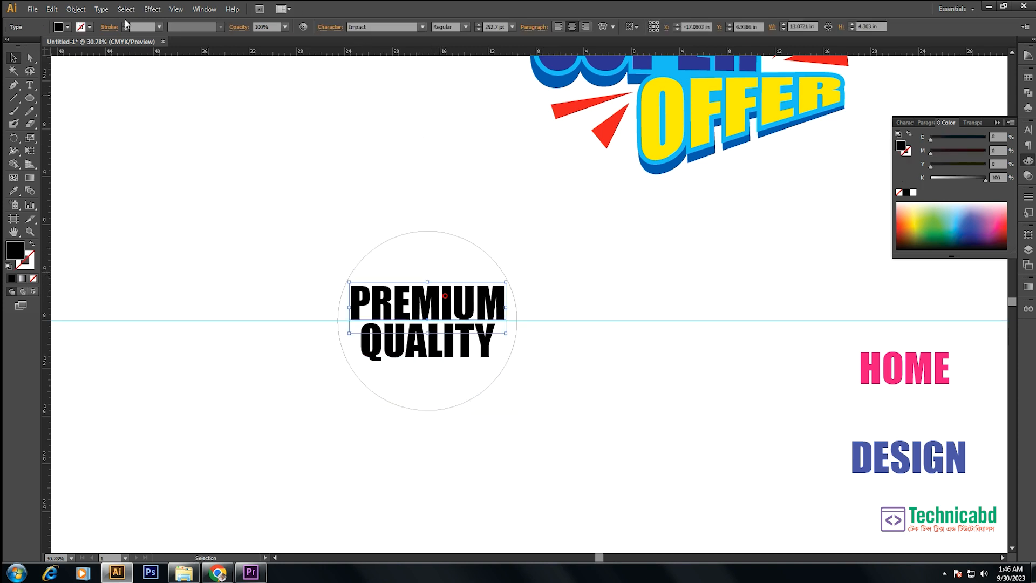
{"action": "left_click", "coordinate": [152, 9]}
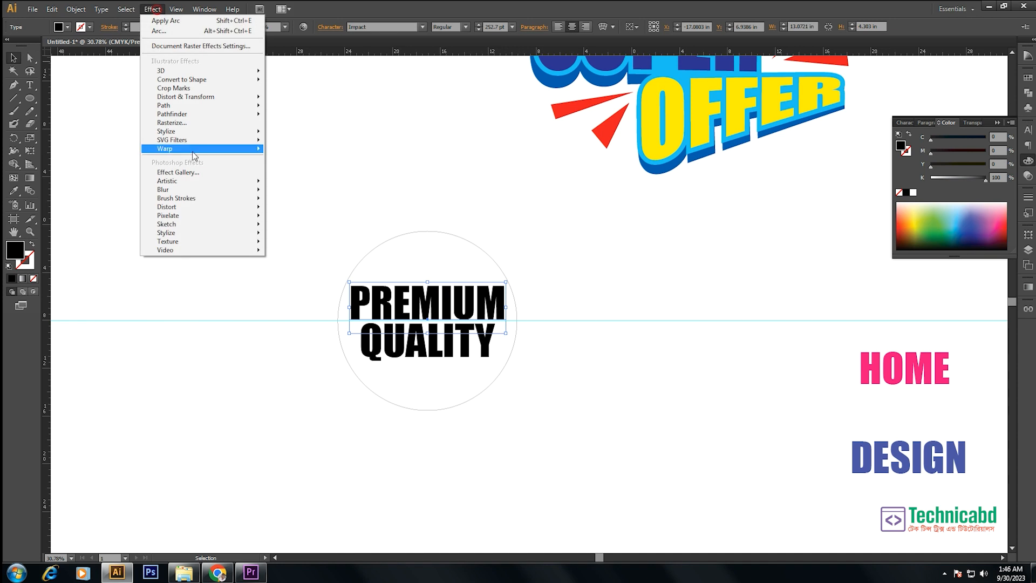
{"action": "mouse_move", "coordinate": [194, 154]}
{"action": "left_click", "coordinate": [287, 150]}
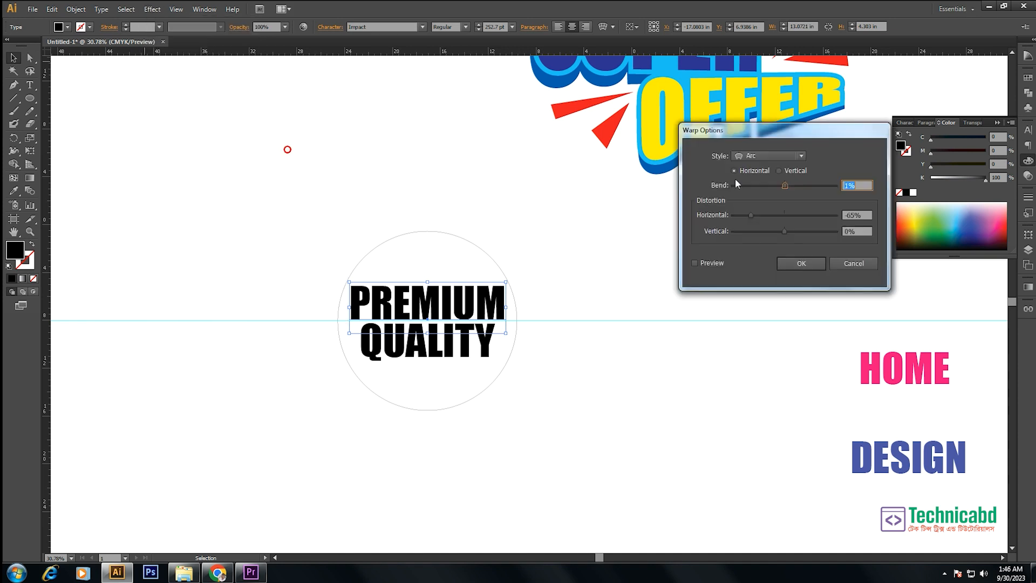
{"action": "left_click", "coordinate": [764, 157]}
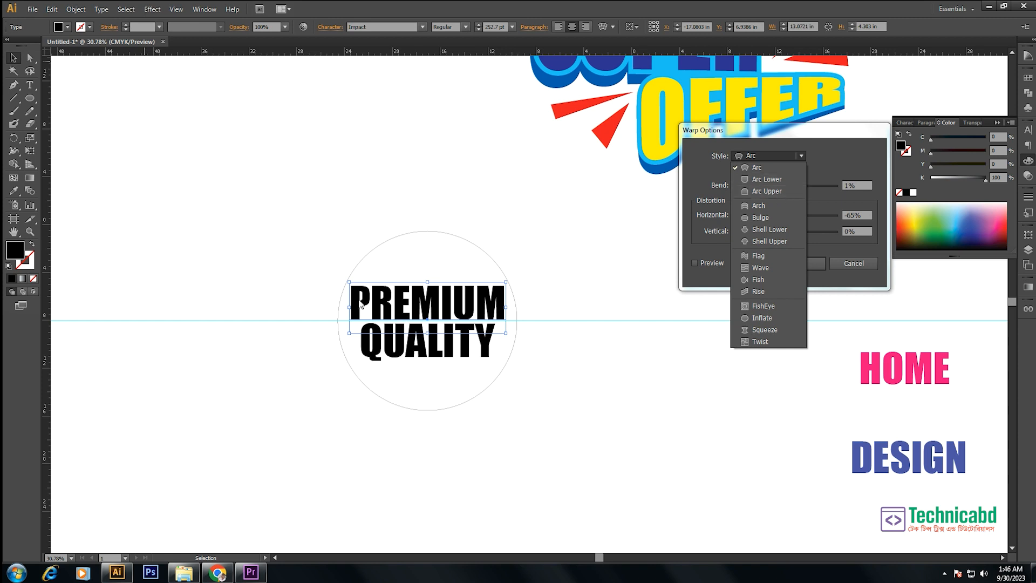
{"action": "left_click", "coordinate": [773, 190]}
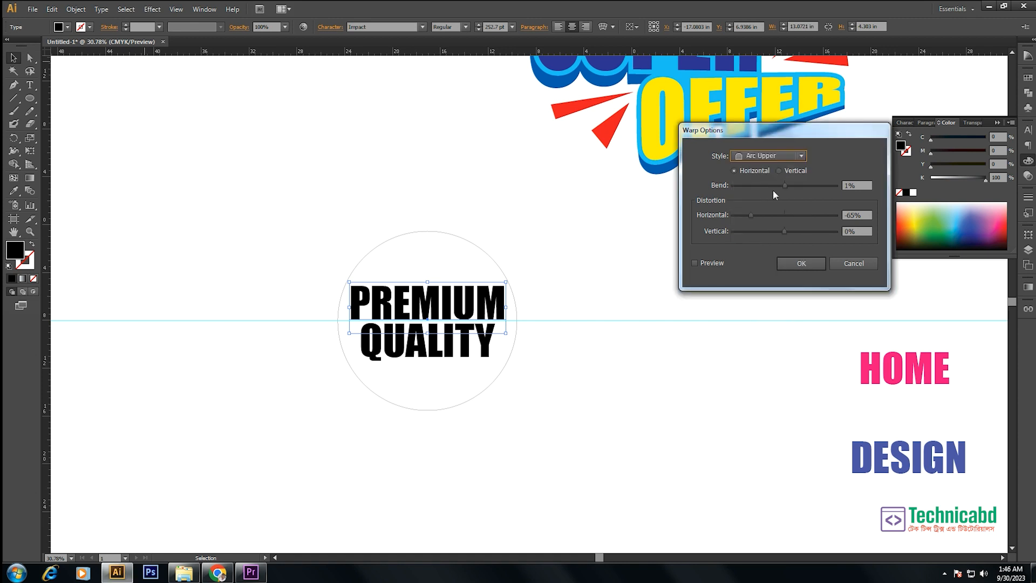
{"action": "left_click", "coordinate": [695, 263]}
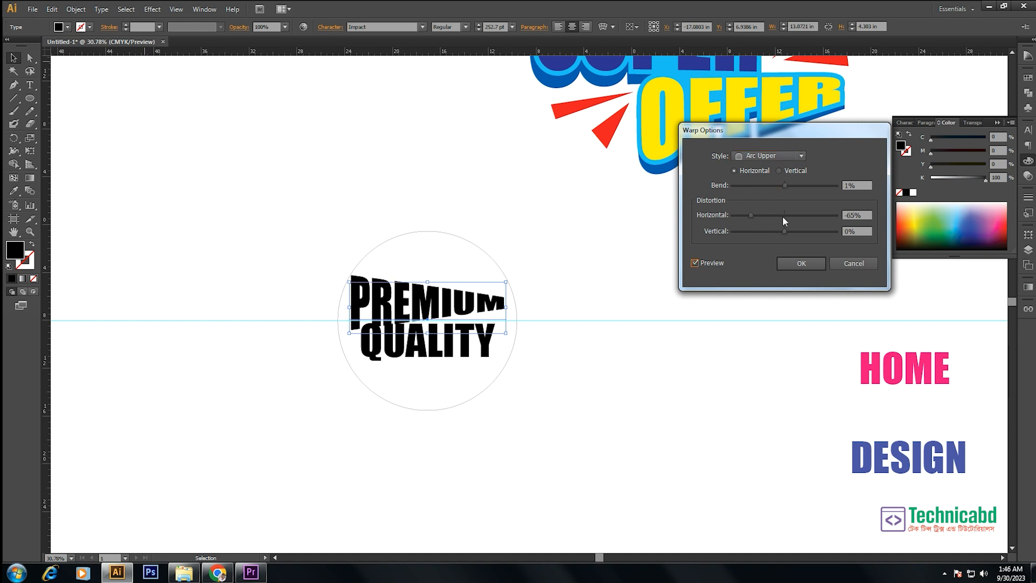
{"action": "left_click", "coordinate": [866, 215]}
{"action": "type", "text": "0"}
{"action": "left_click_drag", "start_coordinate": [786, 183], "coordinate": [819, 188]}
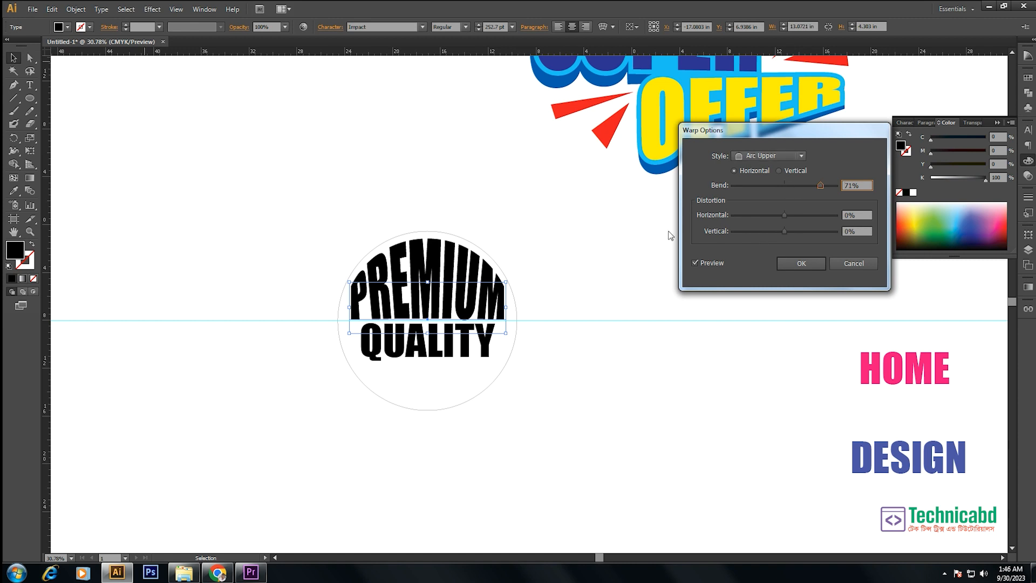
{"action": "left_click", "coordinate": [801, 262]}
- Warp QUALITY to the circle's lower half with Arc Lower, horizontal, bend 78%
{"action": "left_click", "coordinate": [428, 352]}
{"action": "left_click", "coordinate": [153, 9]}
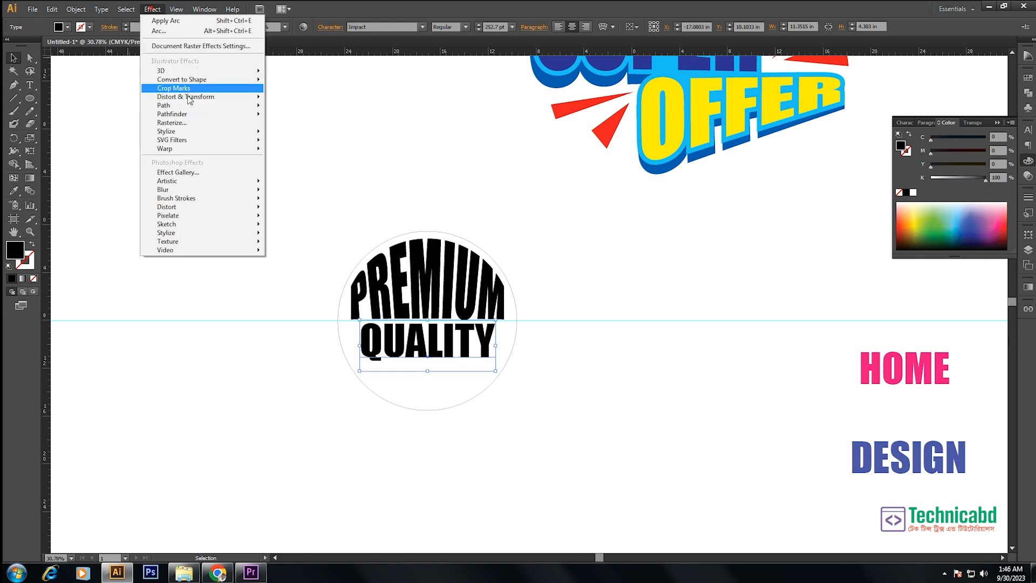
{"action": "left_click", "coordinate": [184, 148]}
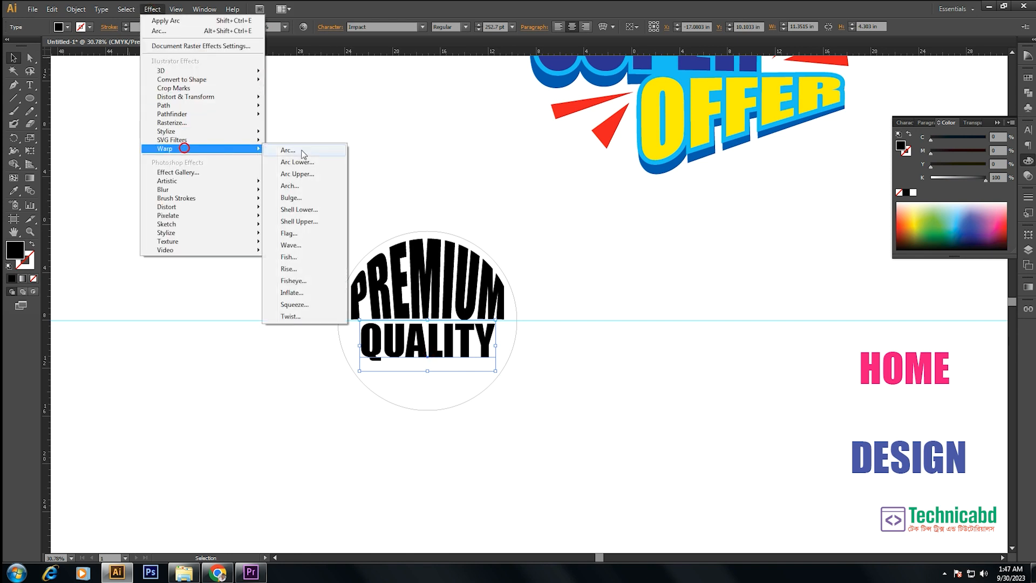
{"action": "left_click", "coordinate": [302, 151]}
{"action": "left_click", "coordinate": [762, 158]}
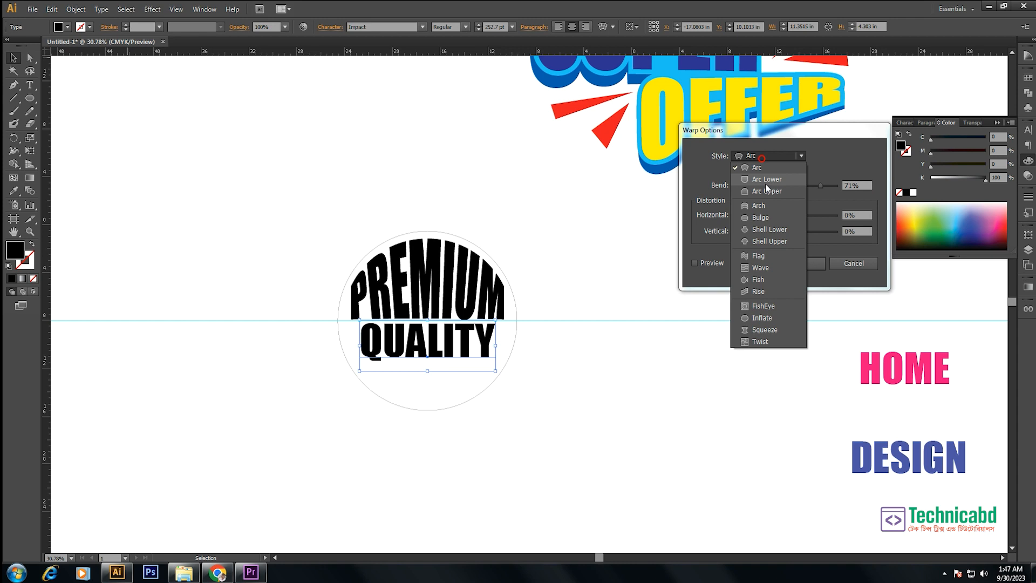
{"action": "left_click", "coordinate": [768, 178]}
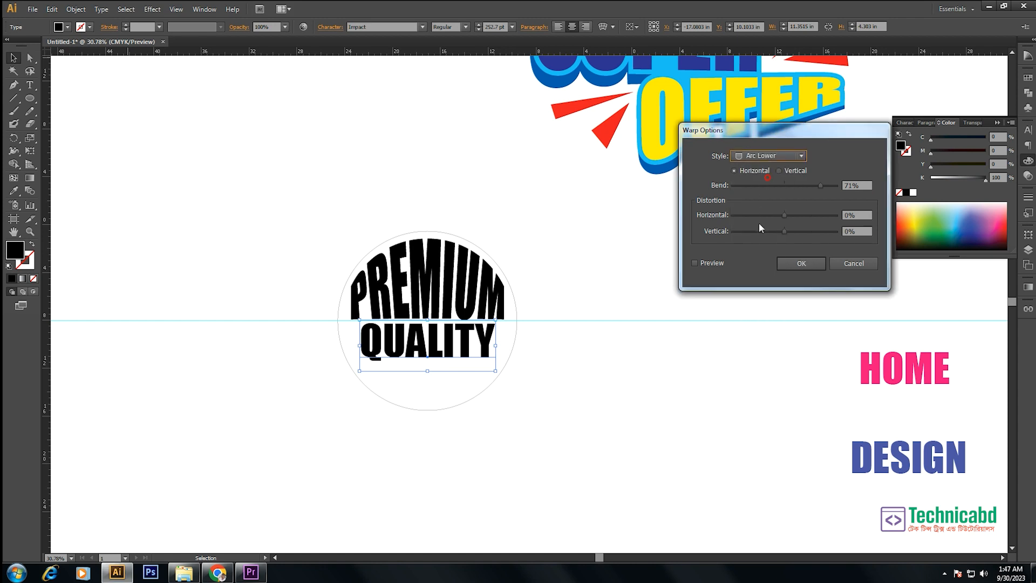
{"action": "left_click", "coordinate": [695, 263]}
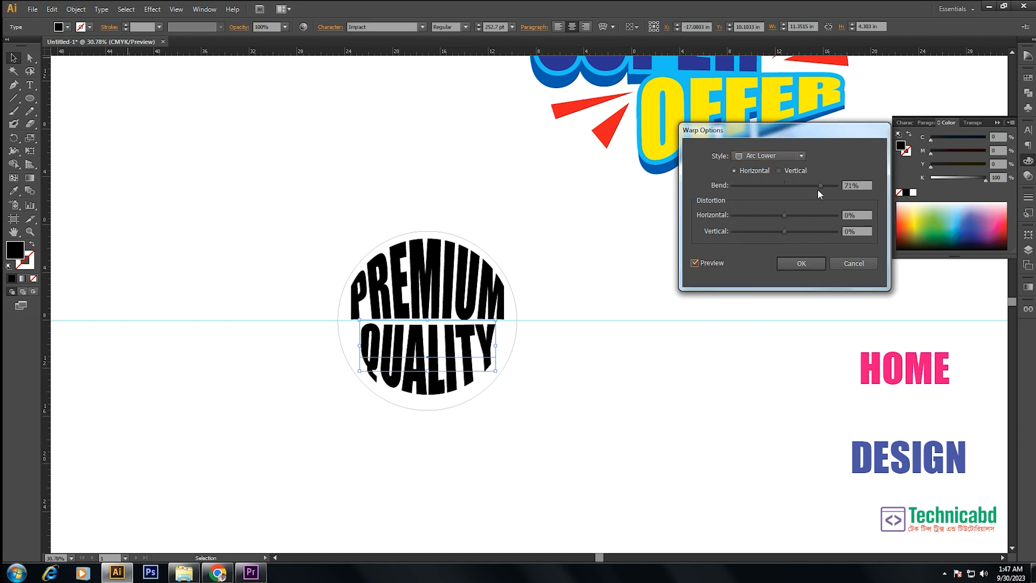
{"action": "left_click_drag", "start_coordinate": [820, 183], "coordinate": [823, 184]}
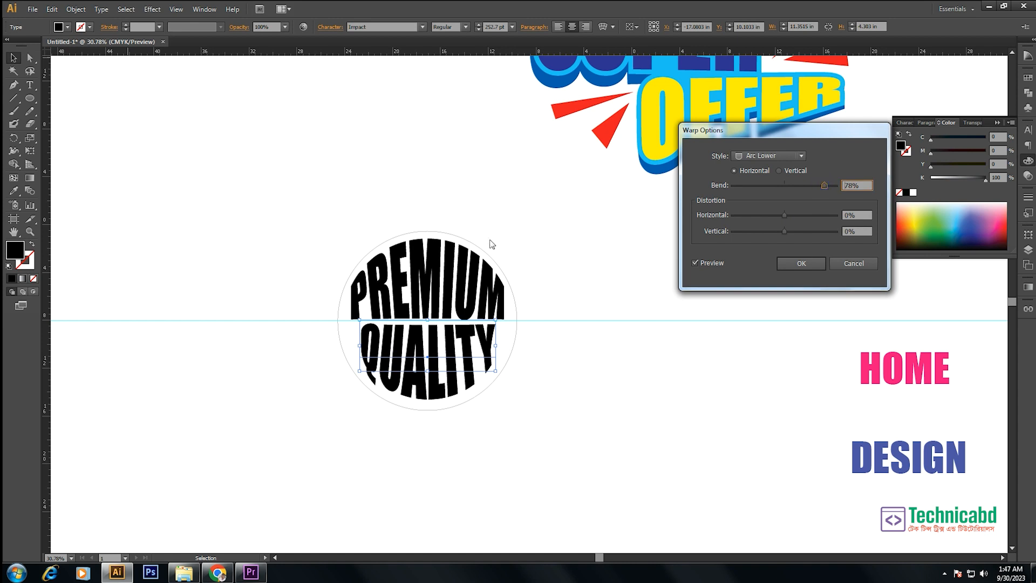
{"action": "left_click", "coordinate": [802, 263]}
- Increase the circle's stroke weight to 14 pt
{"action": "left_click_drag", "start_coordinate": [454, 239], "coordinate": [455, 237]}
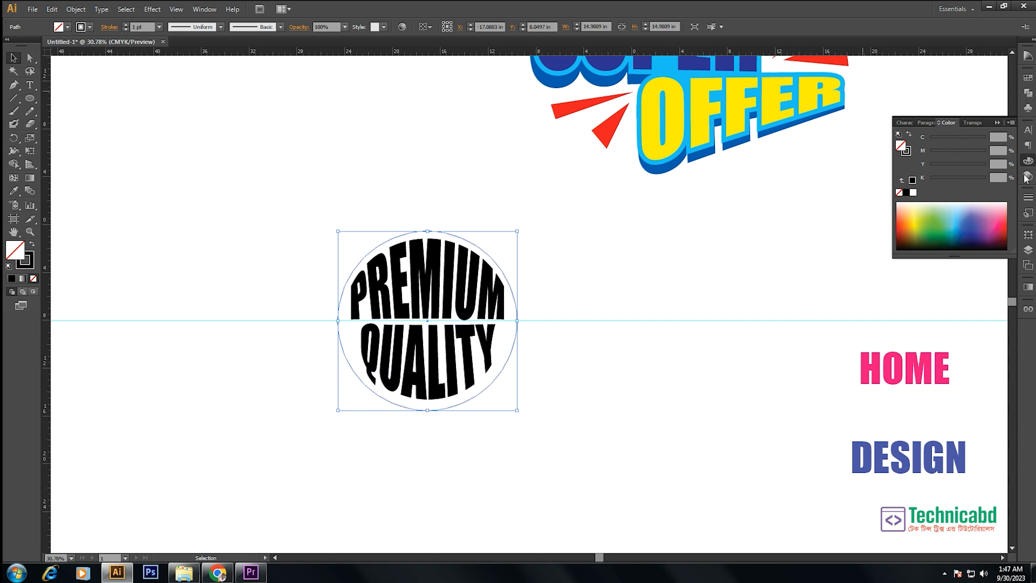
{"action": "left_click", "coordinate": [1028, 198]}
{"action": "left_click", "coordinate": [932, 201]}
{"action": "left_click", "coordinate": [931, 202]}
{"action": "left_click", "coordinate": [931, 202]}
{"action": "left_click", "coordinate": [932, 201]}
{"action": "left_click", "coordinate": [931, 201]}
{"action": "left_click", "coordinate": [932, 202]}
{"action": "left_click", "coordinate": [931, 201]}
{"action": "left_click", "coordinate": [931, 202]}
{"action": "left_click", "coordinate": [931, 201]}
{"action": "left_click", "coordinate": [931, 201]}
{"action": "left_click", "coordinate": [931, 202]}
{"action": "left_click", "coordinate": [932, 201]}
{"action": "left_click", "coordinate": [932, 201]}
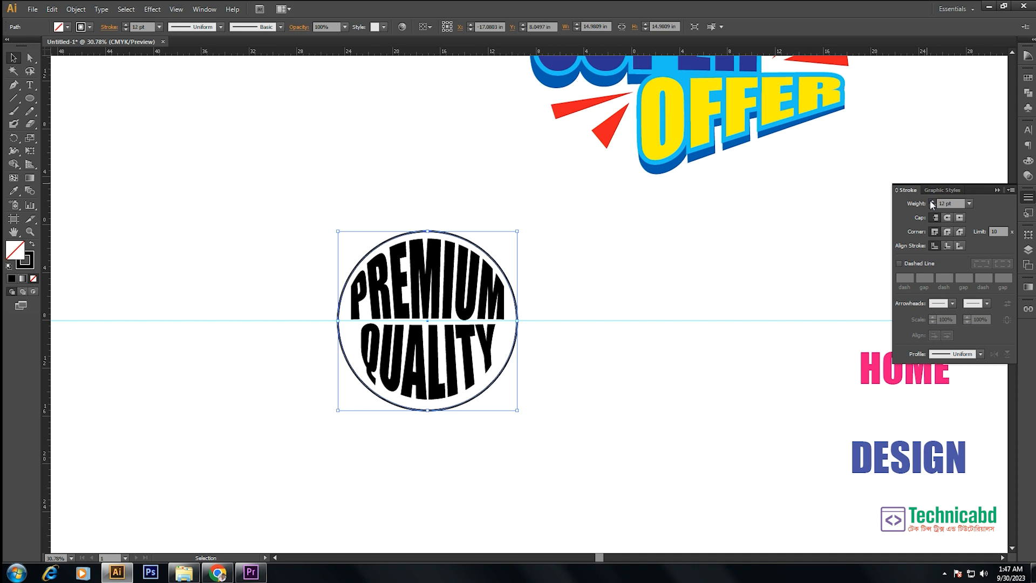
- Fill the circle with the yellow sampled from the OFFER text and send it behind the PREMIUM QUALITY text
{"action": "left_click", "coordinate": [14, 190]}
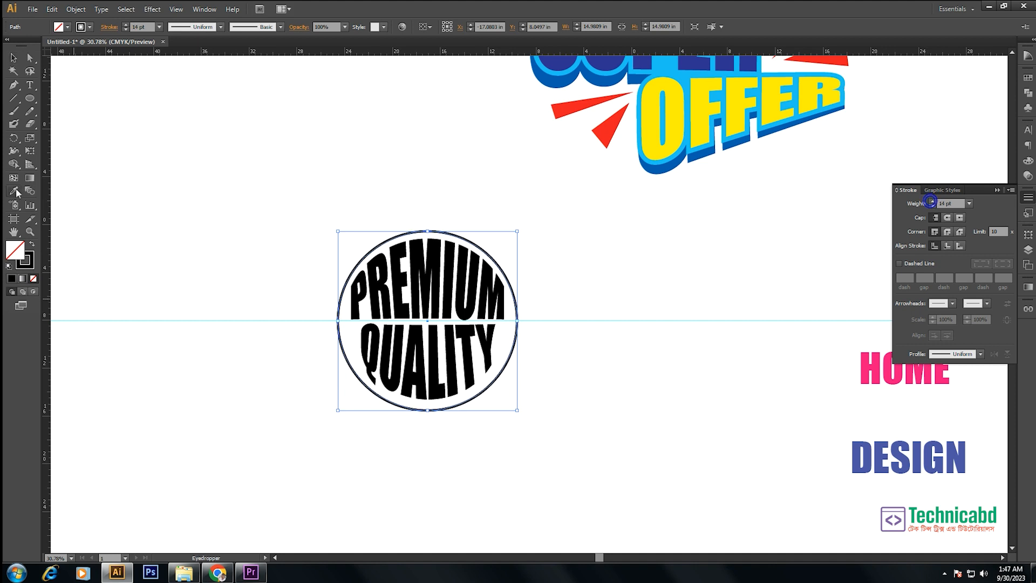
{"action": "left_click", "coordinate": [697, 111]}
{"action": "key", "text": "super"}
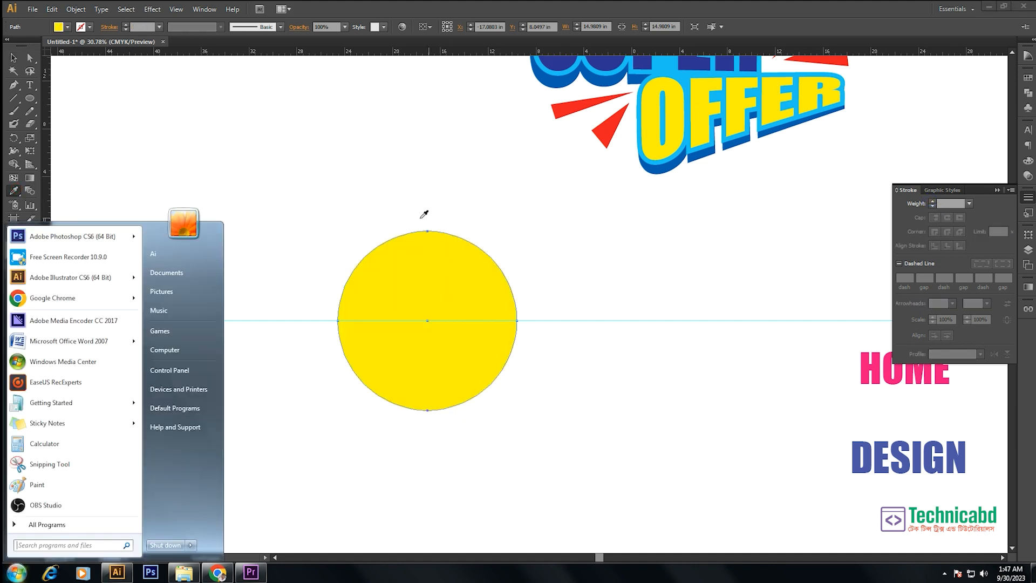
{"action": "left_click", "coordinate": [442, 249]}
{"action": "right_click", "coordinate": [443, 250]}
{"action": "mouse_move", "coordinate": [475, 404]}
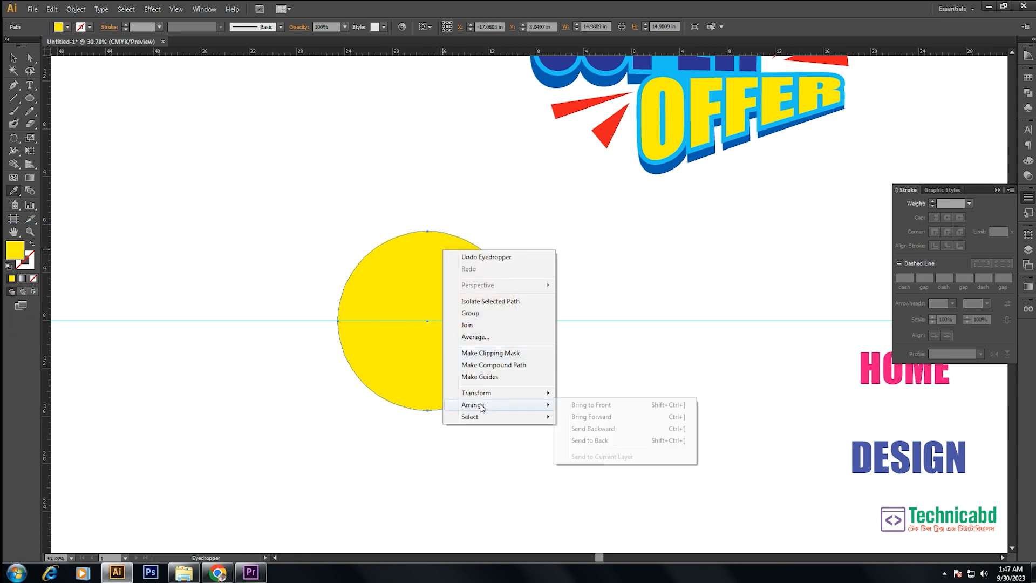
{"action": "left_click", "coordinate": [612, 442]}
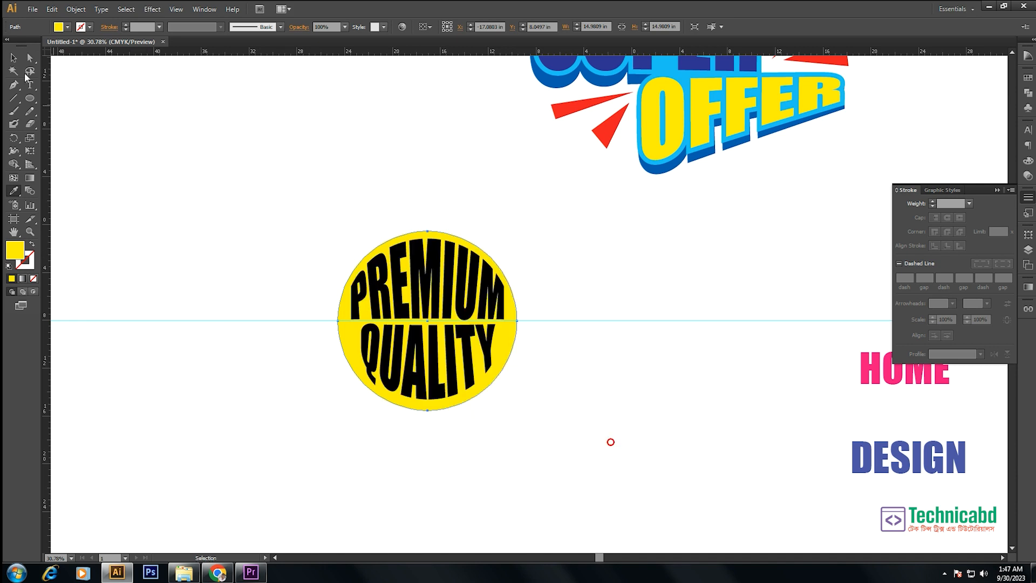
- Recolour both PREMIUM and QUALITY with the red sampled from the SUPER OFFER rays
{"action": "left_click", "coordinate": [14, 58]}
{"action": "left_click", "coordinate": [575, 192]}
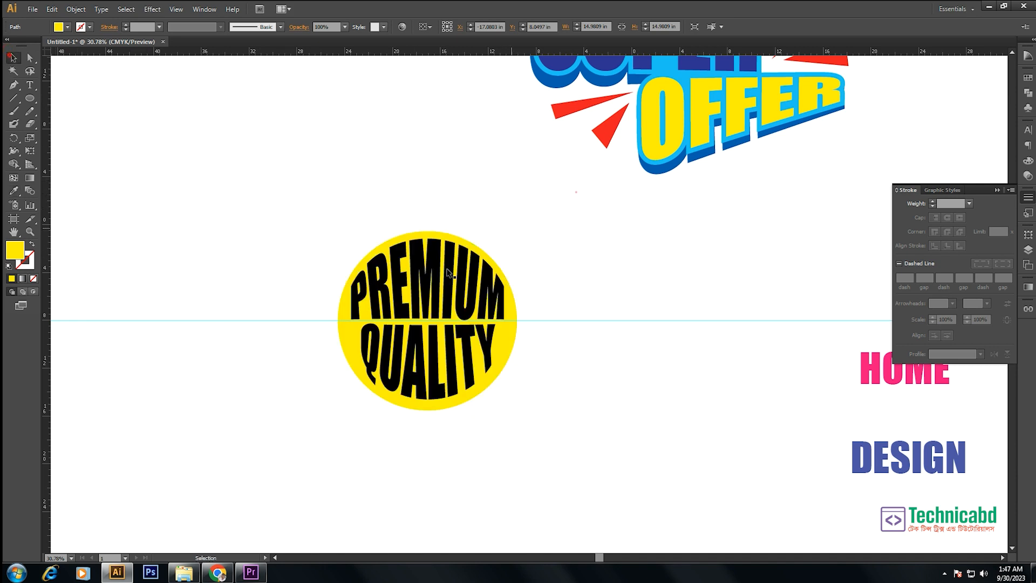
{"action": "left_click", "coordinate": [445, 275]}
{"action": "left_click", "coordinate": [447, 365], "text": "shift"}
{"action": "left_click", "coordinate": [14, 191]}
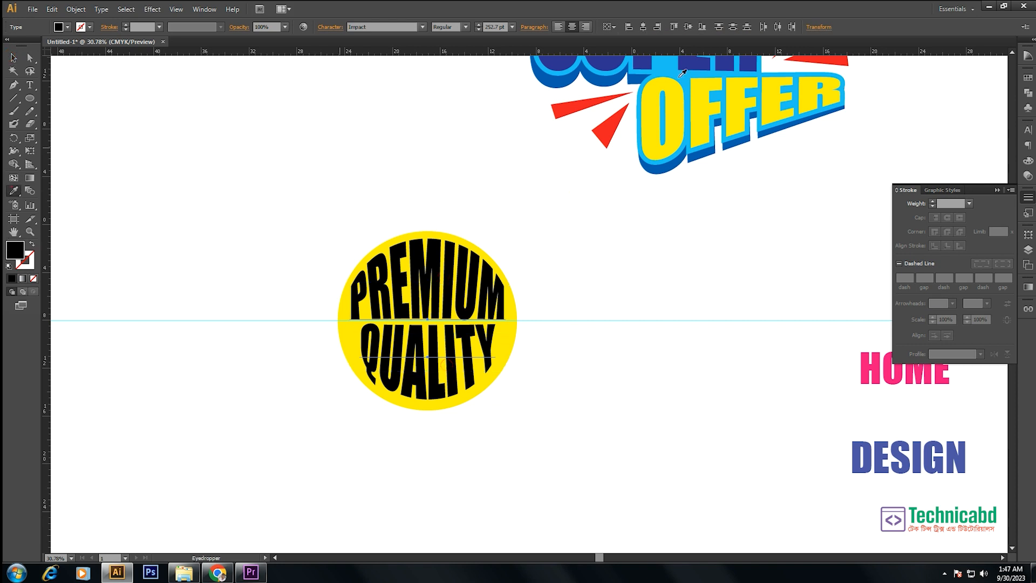
{"action": "left_click", "coordinate": [618, 115]}
- Fill the circle behind the text with white sampled from the empty canvas, then deselect it
{"action": "left_click", "coordinate": [490, 257], "text": "ctrl"}
{"action": "left_click", "coordinate": [447, 171]}
{"action": "key", "text": "v"}
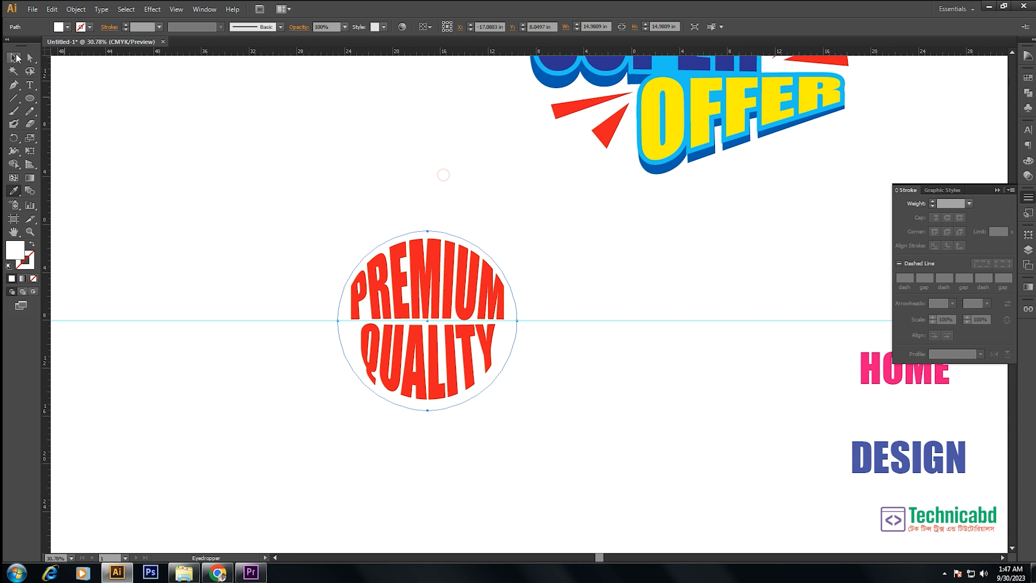
{"action": "left_click", "coordinate": [170, 115]}
- Draw a many-pointed star about 17 in wide around the PREMIUM QUALITY circle, with short points just outside its edge
{"action": "key", "text": "l"}
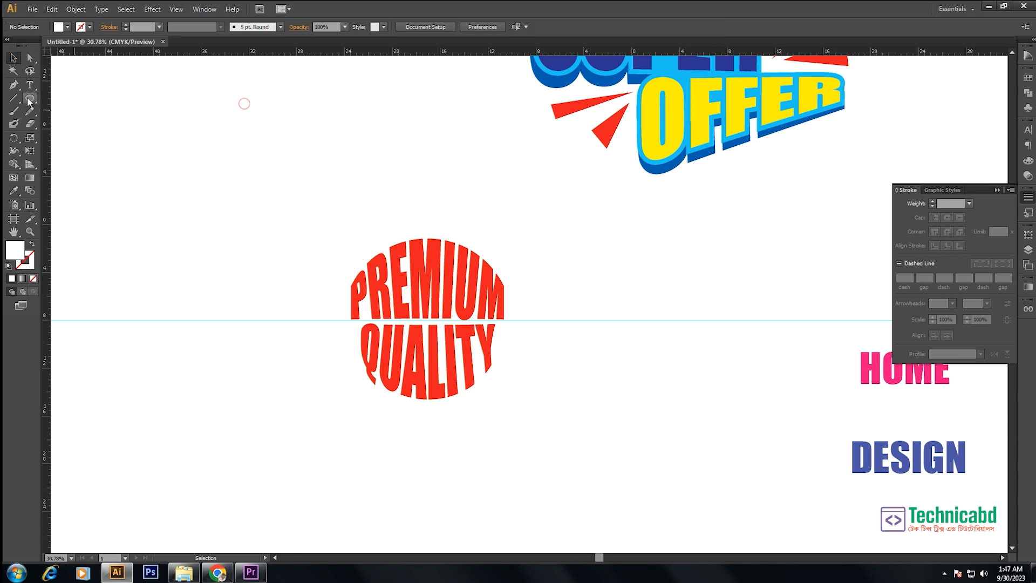
{"action": "left_click_drag", "start_coordinate": [30, 98], "coordinate": [61, 149]}
{"action": "left_click_drag", "start_coordinate": [433, 316], "coordinate": [521, 392]}
{"action": "key", "text": "Up"}
{"action": "key", "text": "Up"}
{"action": "key", "text": "Up"}
{"action": "key", "text": "Up"}
{"action": "key", "text": "Up"}
{"action": "key", "text": "Up"}
{"action": "key", "text": "Up"}
{"action": "key", "text": "Up"}
{"action": "key", "text": "Up"}
{"action": "key", "text": "Up"}
{"action": "key", "text": "Up"}
{"action": "key", "text": "Up"}
{"action": "key", "text": "Up"}
{"action": "key", "text": "Up"}
{"action": "key", "text": "Down"}
{"action": "key", "text": "Down"}
{"action": "key", "text": "Down"}
{"action": "key", "text": "Down"}
{"action": "key", "text": "Down"}
{"action": "key", "text": "Down"}
{"action": "key", "text": "Down"}
{"action": "key", "text": "Down"}
{"action": "key", "text": "Down"}
{"action": "key", "text": "Down"}
{"action": "key", "text": "Down"}
{"action": "key", "text": "Down"}
{"action": "key", "text": "Down"}
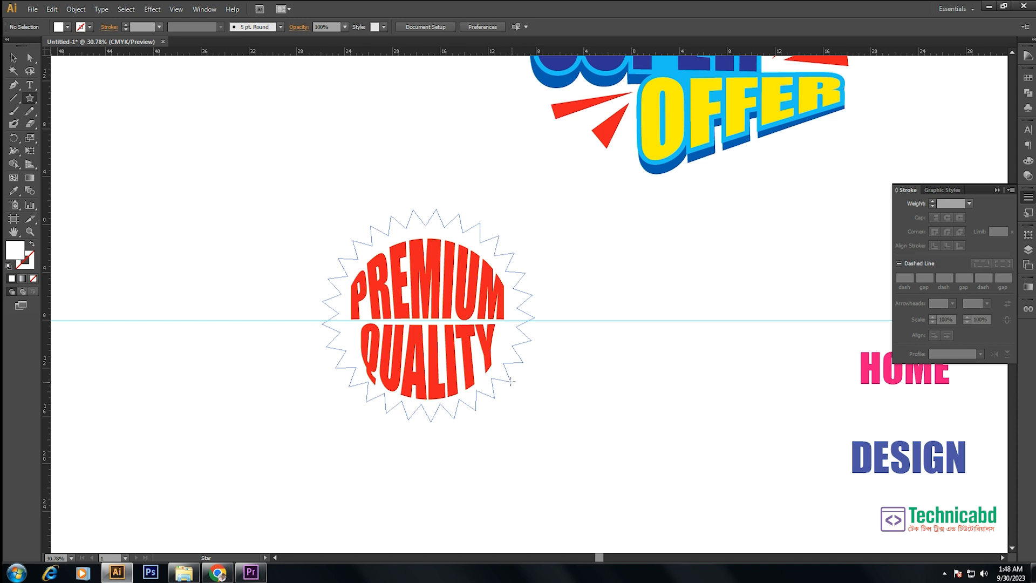
{"action": "key", "text": "Up"}
{"action": "key", "text": "Up"}
{"action": "key", "text": "Up"}
{"action": "key", "text": "Up"}
{"action": "key", "text": "Up"}
{"action": "key", "text": "Up"}
{"action": "key", "text": "Up"}
{"action": "key", "text": "Up"}
{"action": "key", "text": "Up"}
{"action": "key", "text": "Up"}
{"action": "key", "text": "Up"}
{"action": "key", "text": "Up"}
{"action": "key", "text": "Up"}
{"action": "key", "text": "Up"}
{"action": "key", "text": "Up"}
{"action": "key", "text": "Up"}
{"action": "key", "text": "Up"}
{"action": "key", "text": "Up"}
{"action": "key", "text": "Up"}
{"action": "key", "text": "Up"}
{"action": "mouse_move", "coordinate": [510, 381]}
{"action": "left_mouse_down"}
{"action": "mouse_move", "coordinate": [501, 370]}
{"action": "mouse_move", "coordinate": [516, 380]}
{"action": "mouse_move", "coordinate": [512, 372]}
{"action": "left_mouse_up"}
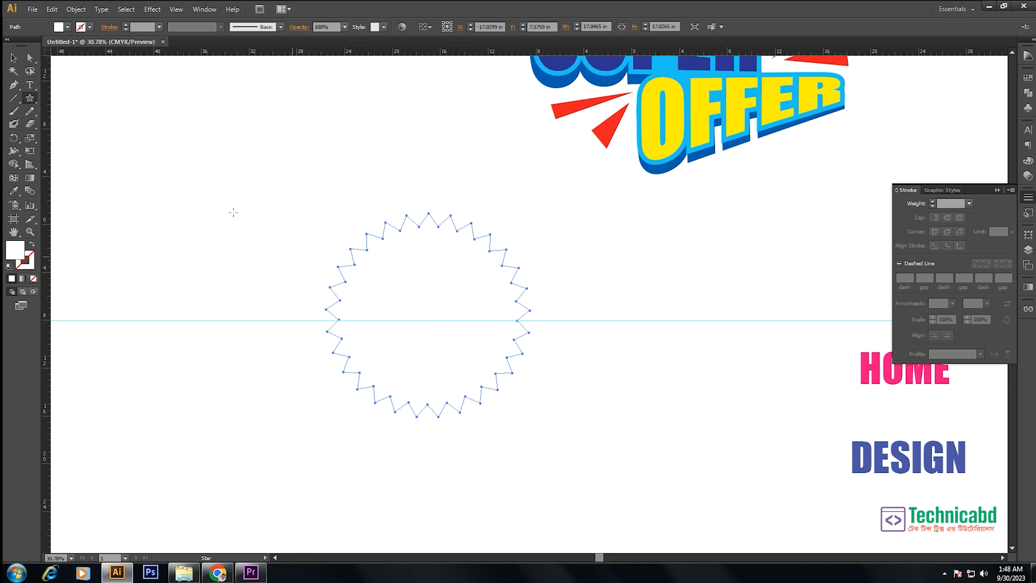
- Fill the star with the dark blue sampled from the SUPER text's extrusion and send it behind the circle
{"action": "left_click", "coordinate": [14, 57]}
{"action": "left_click", "coordinate": [13, 190]}
{"action": "left_click", "coordinate": [610, 76]}
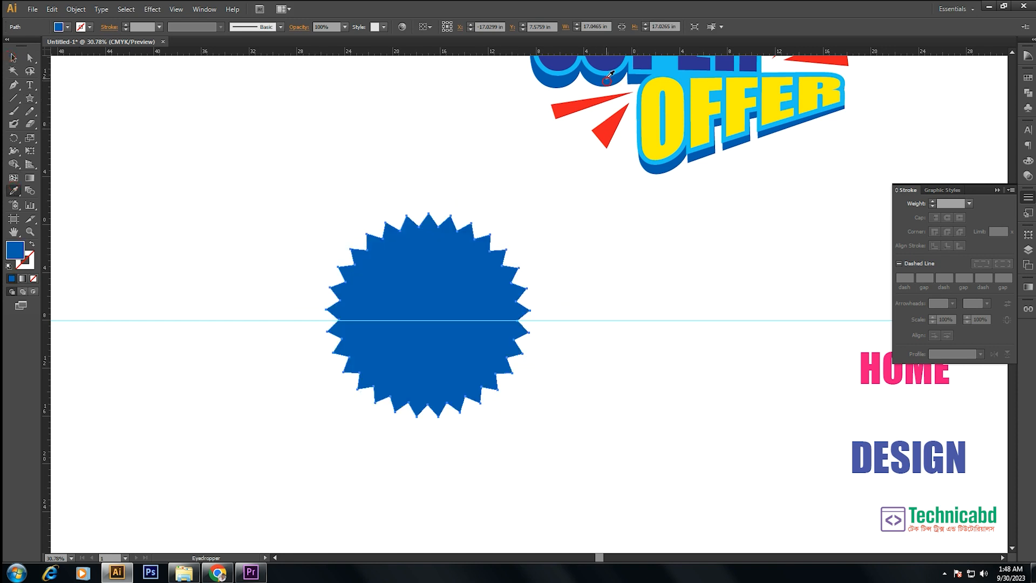
{"action": "key", "text": "ctrl+shift+bracketleft"}
{"action": "left_click", "coordinate": [12, 59]}
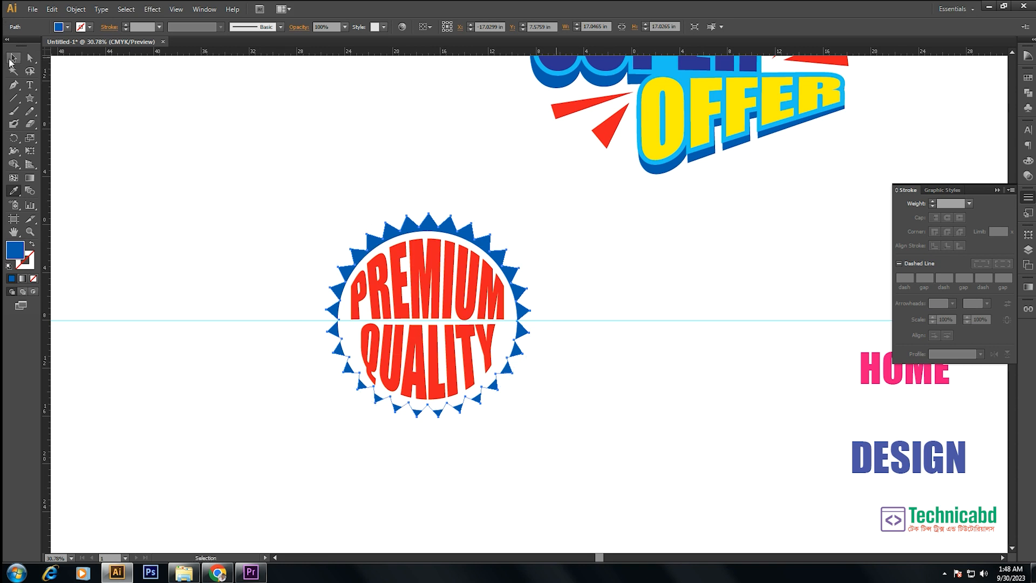
{"action": "left_click", "coordinate": [468, 191]}
- Align the star with the rest of the badge by their horizontal and vertical centres
{"action": "left_click_drag", "start_coordinate": [308, 158], "coordinate": [599, 492]}
{"action": "left_click_drag", "start_coordinate": [649, 136], "coordinate": [586, 211]}
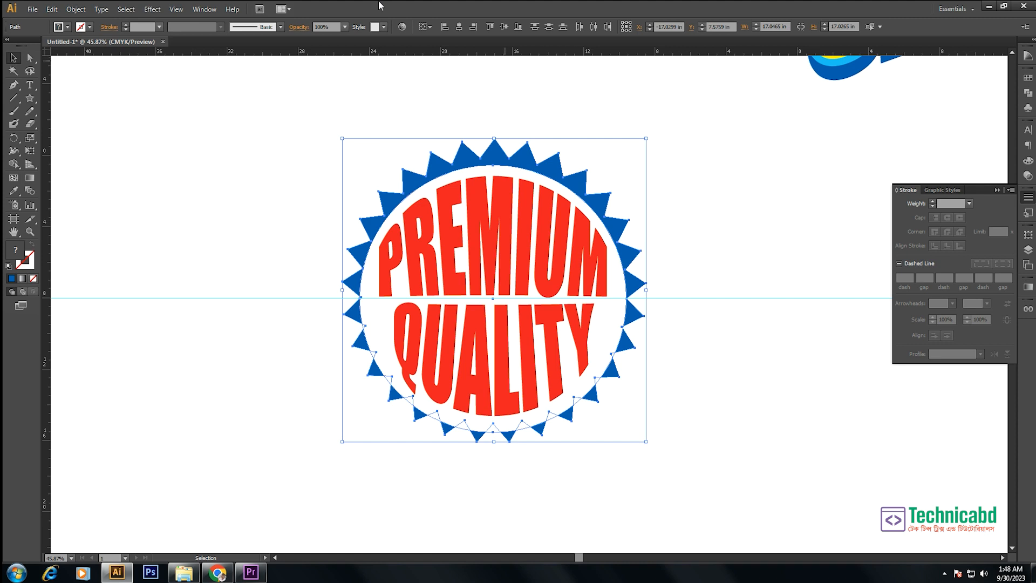
{"action": "left_click", "coordinate": [458, 27]}
{"action": "left_click", "coordinate": [503, 27]}
{"action": "left_click_drag", "start_coordinate": [533, 152], "coordinate": [541, 174]}
{"action": "left_click", "coordinate": [620, 163]}
- Recolour both PREMIUM and QUALITY with the dark blue sampled from the star
{"action": "left_click", "coordinate": [517, 270]}
{"action": "left_click", "coordinate": [502, 353], "text": "shift"}
{"action": "left_click", "coordinate": [14, 191]}
{"action": "left_click", "coordinate": [523, 157]}
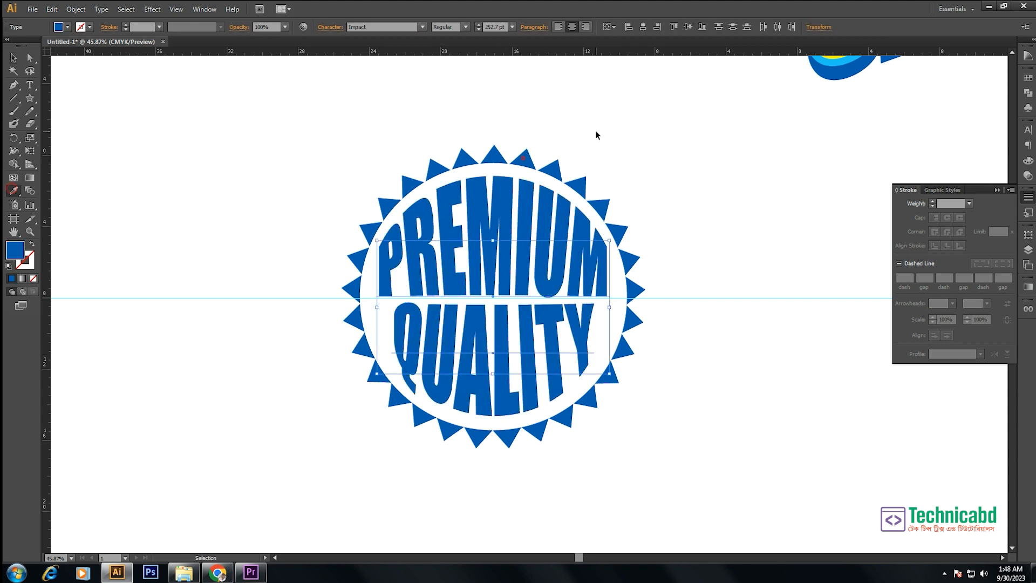
{"action": "left_click", "coordinate": [595, 131], "text": "ctrl"}
- Delete the horizontal guide running through the badge
{"action": "left_click_drag", "start_coordinate": [729, 262], "coordinate": [764, 379]}
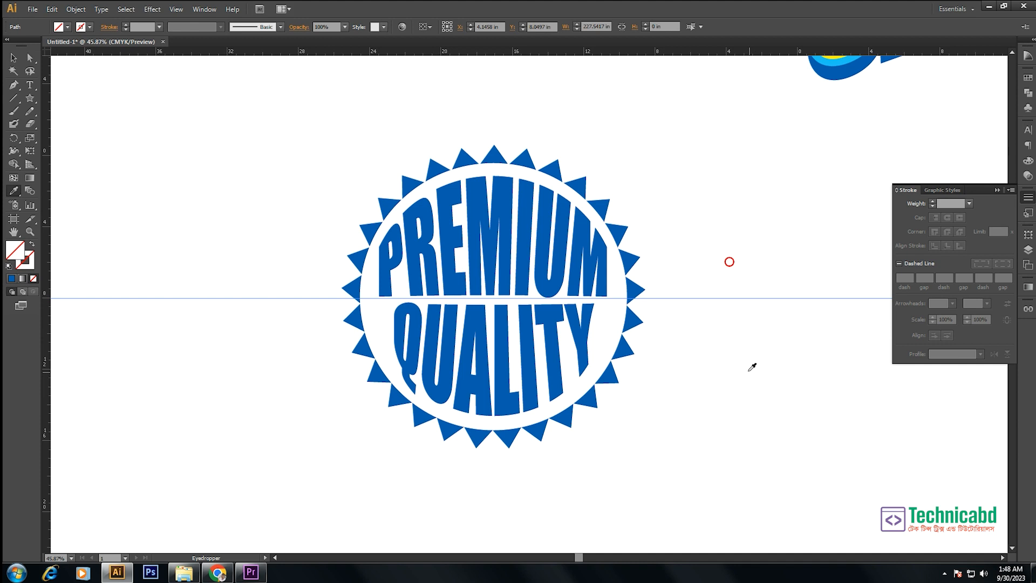
{"action": "key", "text": "Delete"}
{"action": "left_click", "coordinate": [12, 57]}
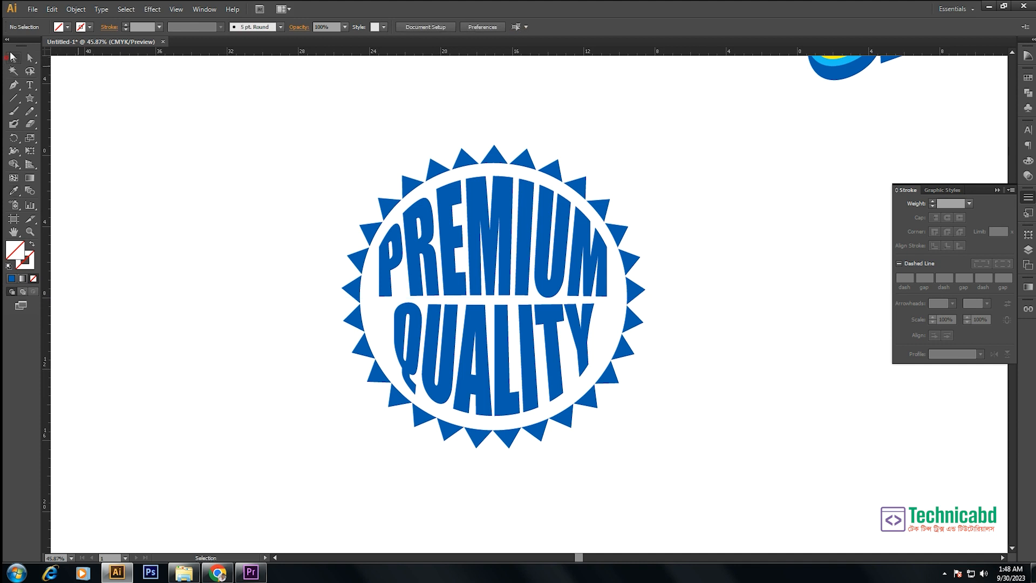
- Move HOME out of the way to the lower right and place DESIGN in the open area beside the badge
{"action": "key", "text": "ctrl+minus"}
{"action": "key", "text": "ctrl+minus"}
{"action": "key", "text": "ctrl+minus"}
{"action": "key", "text": "ctrl+minus"}
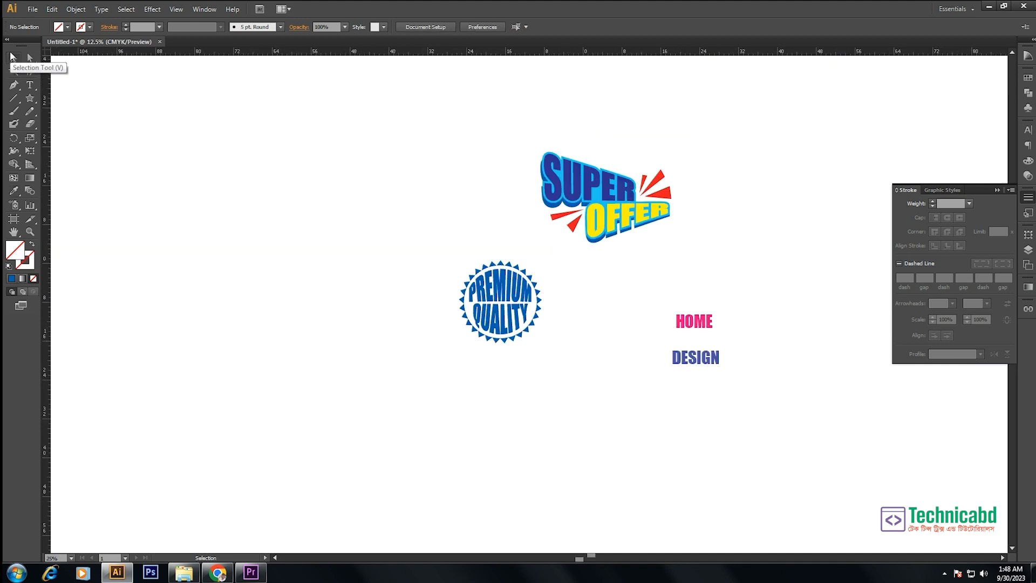
{"action": "key", "text": "z"}
{"action": "left_click_drag", "start_coordinate": [528, 240], "coordinate": [836, 422]}
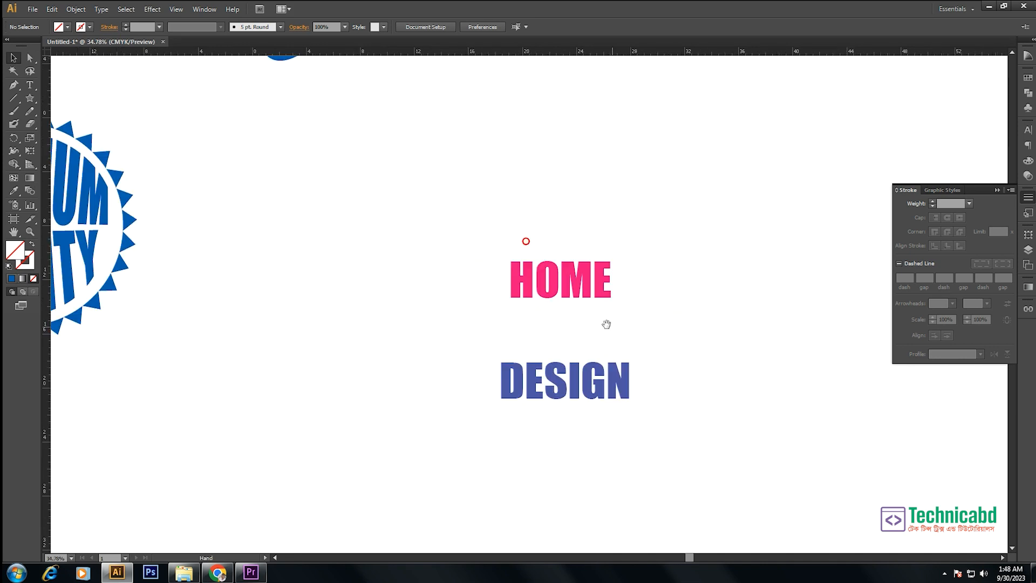
{"action": "key", "text": "v"}
{"action": "left_click_drag", "start_coordinate": [578, 276], "coordinate": [828, 434]}
{"action": "key", "text": "ctrl+z"}
{"action": "left_click", "coordinate": [632, 272]}
{"action": "left_click_drag", "start_coordinate": [586, 406], "coordinate": [479, 343]}
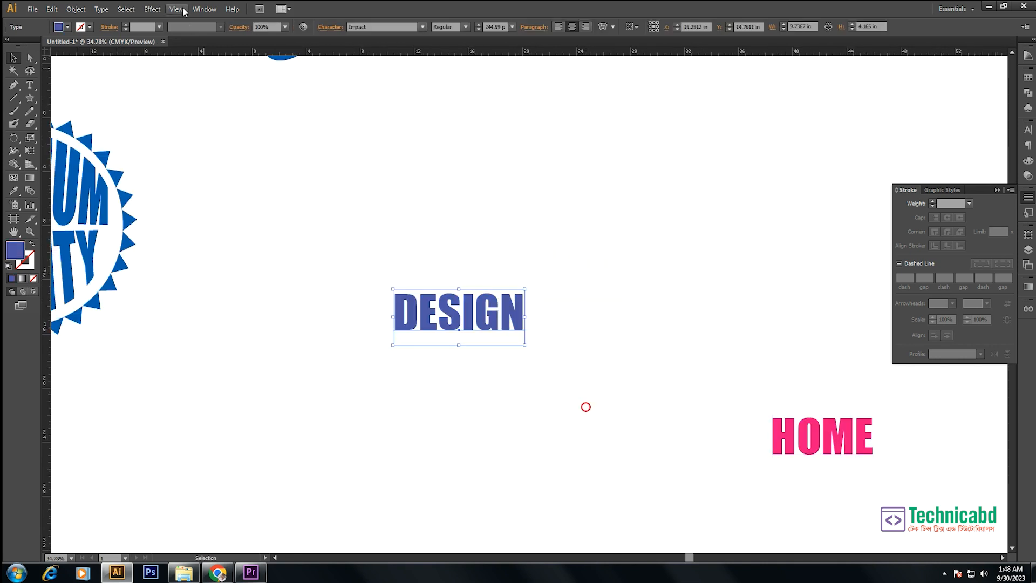
- Start a warp on the DESIGN text with preview on, using Flag, horizontal, bend 54%
{"action": "left_click", "coordinate": [150, 9]}
{"action": "left_click", "coordinate": [186, 150]}
{"action": "left_click", "coordinate": [286, 153]}
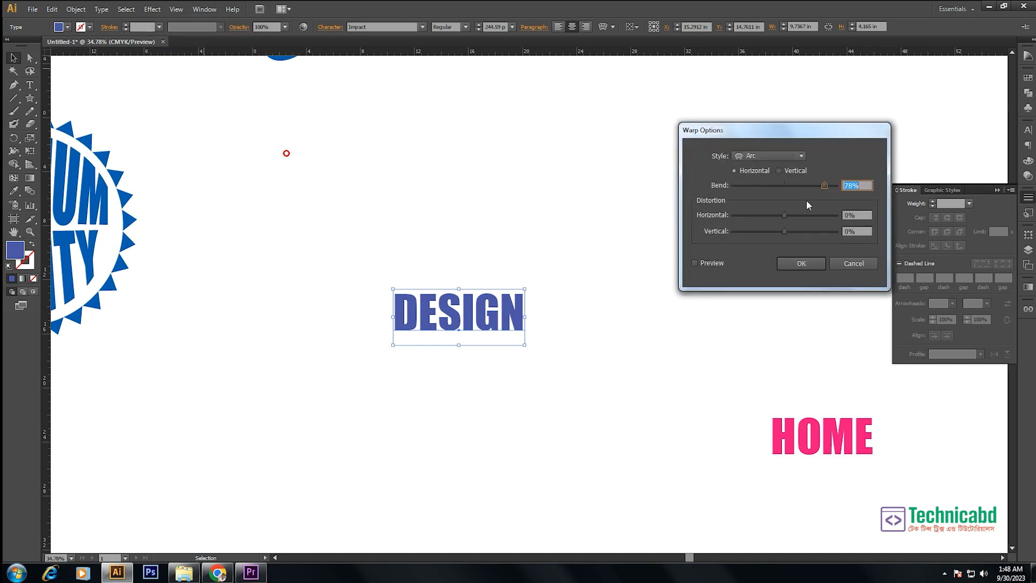
{"action": "left_click", "coordinate": [768, 157]}
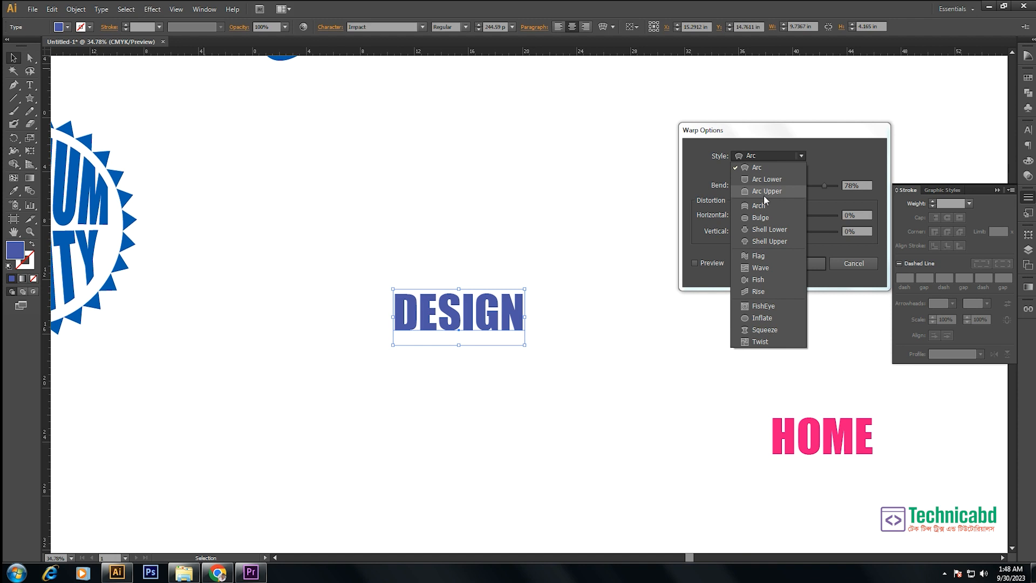
{"action": "left_click", "coordinate": [755, 257]}
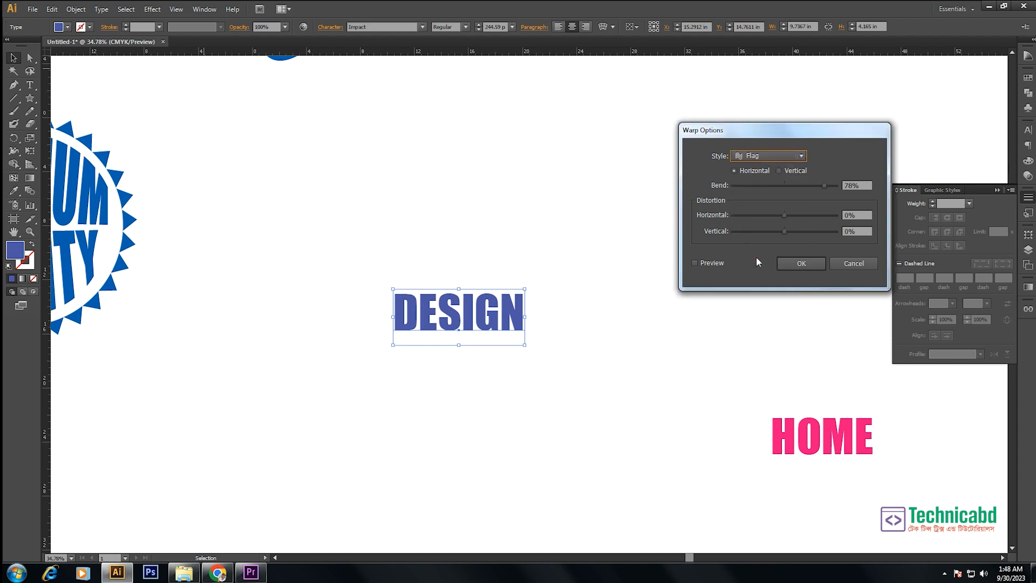
{"action": "left_click", "coordinate": [708, 264]}
{"action": "mouse_move", "coordinate": [824, 185]}
{"action": "left_mouse_down"}
{"action": "mouse_move", "coordinate": [795, 185]}
{"action": "mouse_move", "coordinate": [811, 186]}
{"action": "left_mouse_up"}
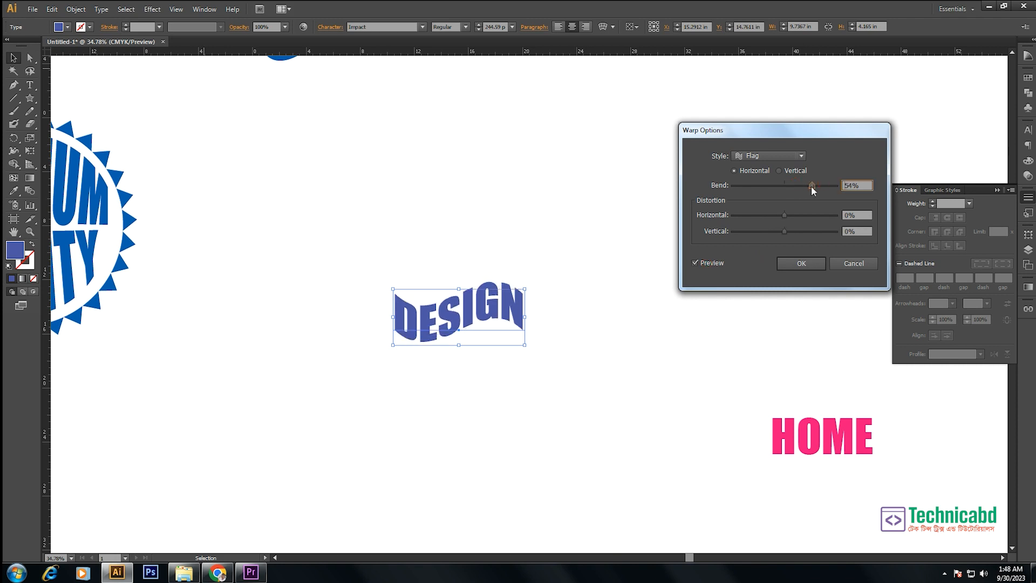
- Switch DESIGN's warp style to Inflate with bend 0%, horizontal distortion 0% and vertical distortion 100%
{"action": "left_click", "coordinate": [759, 155]}
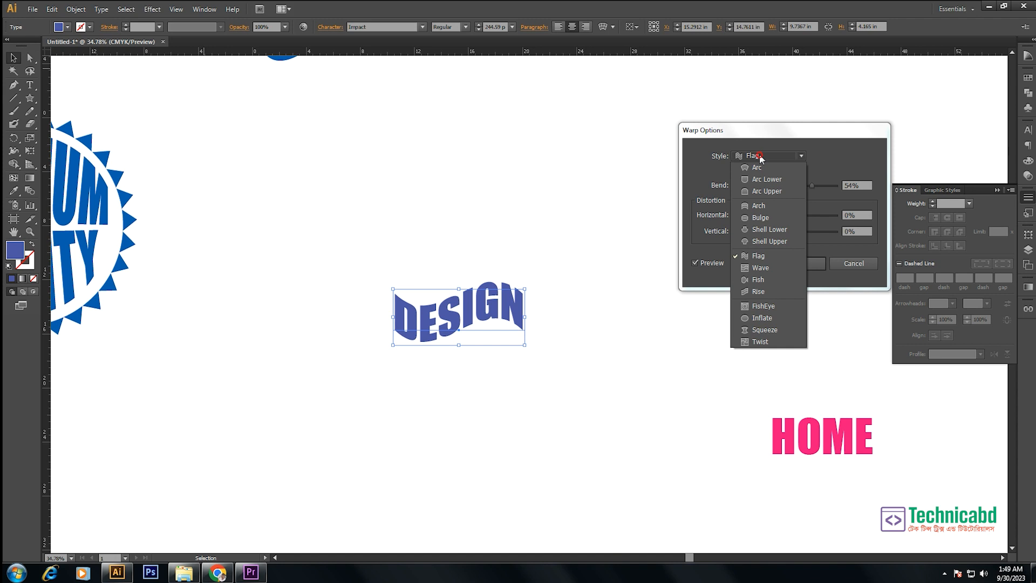
{"action": "left_click", "coordinate": [772, 318]}
{"action": "left_click_drag", "start_coordinate": [811, 186], "coordinate": [769, 236]}
{"action": "mouse_move", "coordinate": [792, 231]}
{"action": "left_mouse_down"}
{"action": "mouse_move", "coordinate": [801, 232]}
{"action": "mouse_move", "coordinate": [784, 215]}
{"action": "left_mouse_up"}
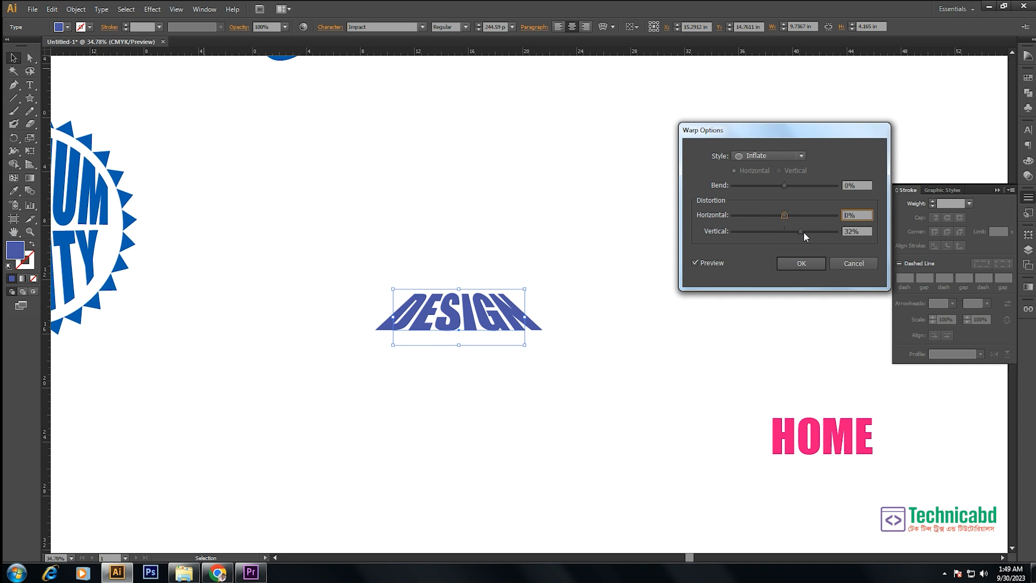
{"action": "left_click_drag", "start_coordinate": [764, 230], "coordinate": [846, 235]}
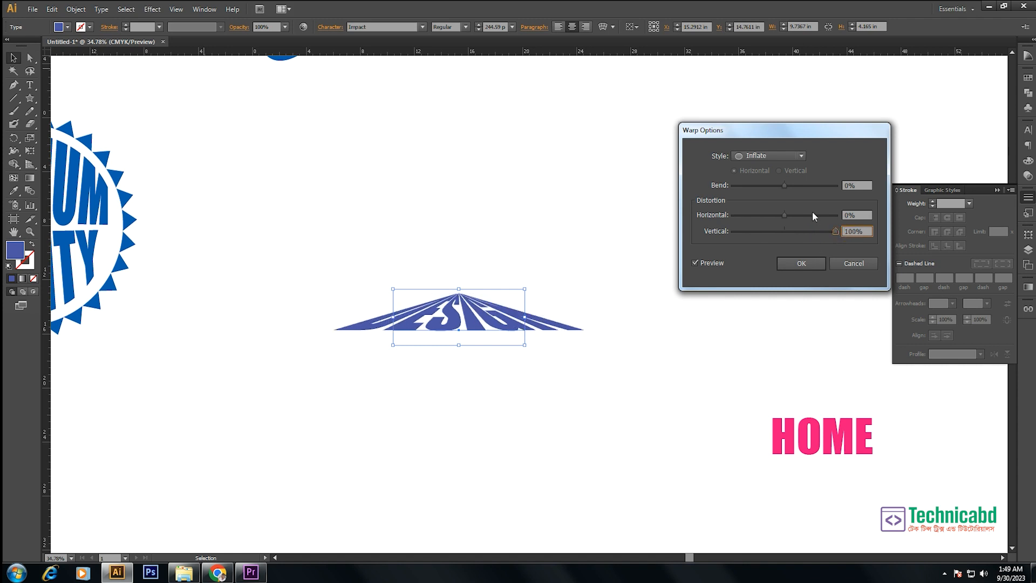
- Switch DESIGN's warp to a horizontal Bulge with 25% bend and 0% distortion both ways, and apply it
{"action": "left_click", "coordinate": [775, 156]}
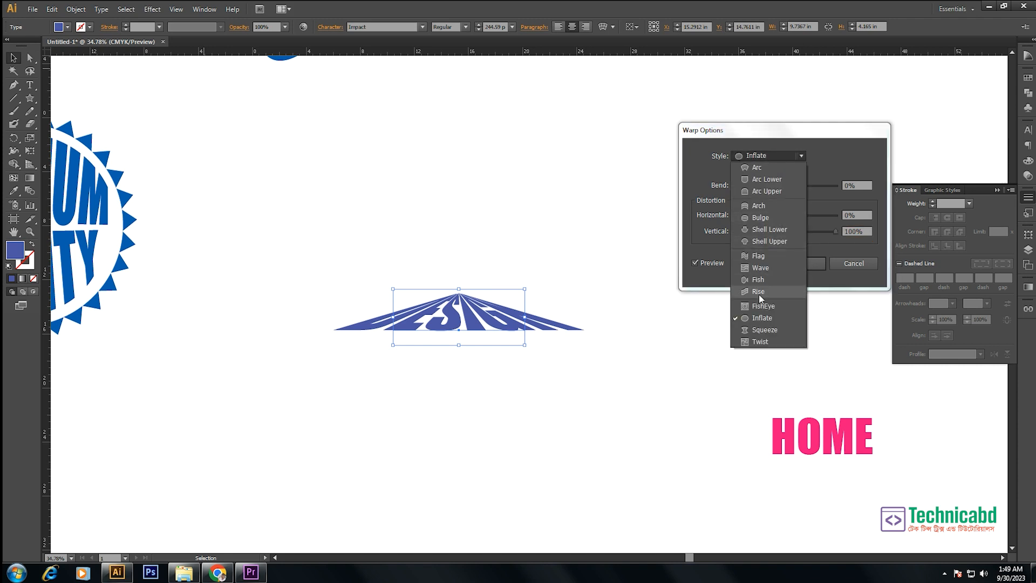
{"action": "left_click", "coordinate": [761, 218]}
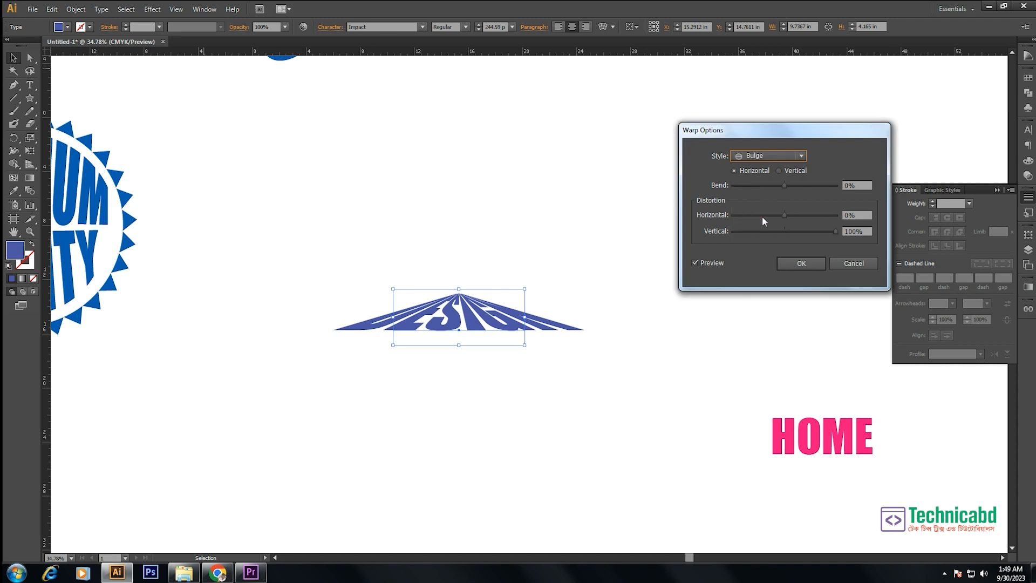
{"action": "left_click_drag", "start_coordinate": [824, 231], "coordinate": [785, 234]}
{"action": "mouse_move", "coordinate": [784, 185]}
{"action": "left_mouse_down"}
{"action": "mouse_move", "coordinate": [750, 186]}
{"action": "mouse_move", "coordinate": [808, 189]}
{"action": "mouse_move", "coordinate": [800, 193]}
{"action": "left_mouse_up"}
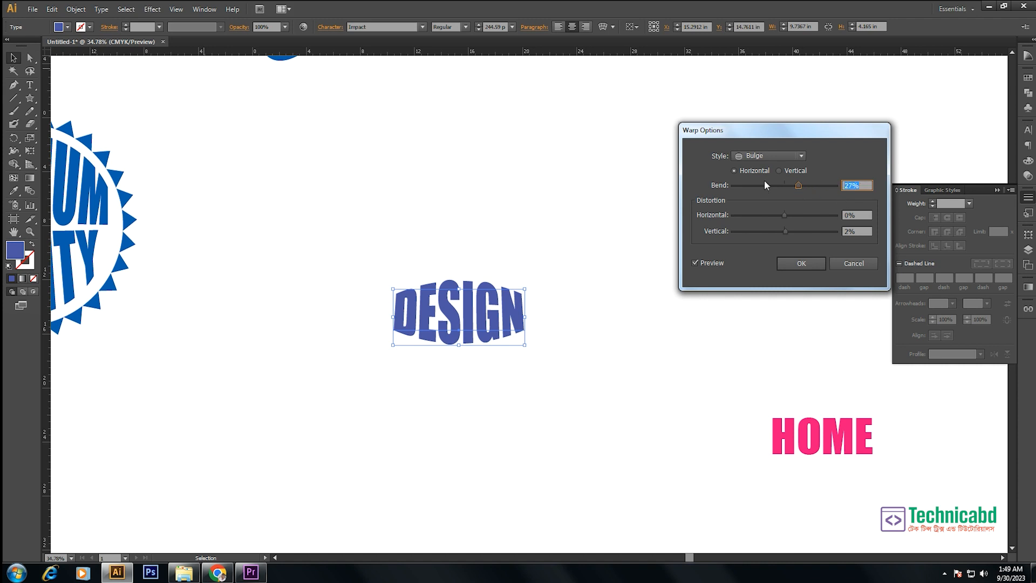
{"action": "type", "text": "25"}
{"action": "key", "text": "Tab"}
{"action": "key", "text": "Tab"}
{"action": "type", "text": "0"}
{"action": "key", "text": "Return"}
{"action": "left_click", "coordinate": [575, 240]}
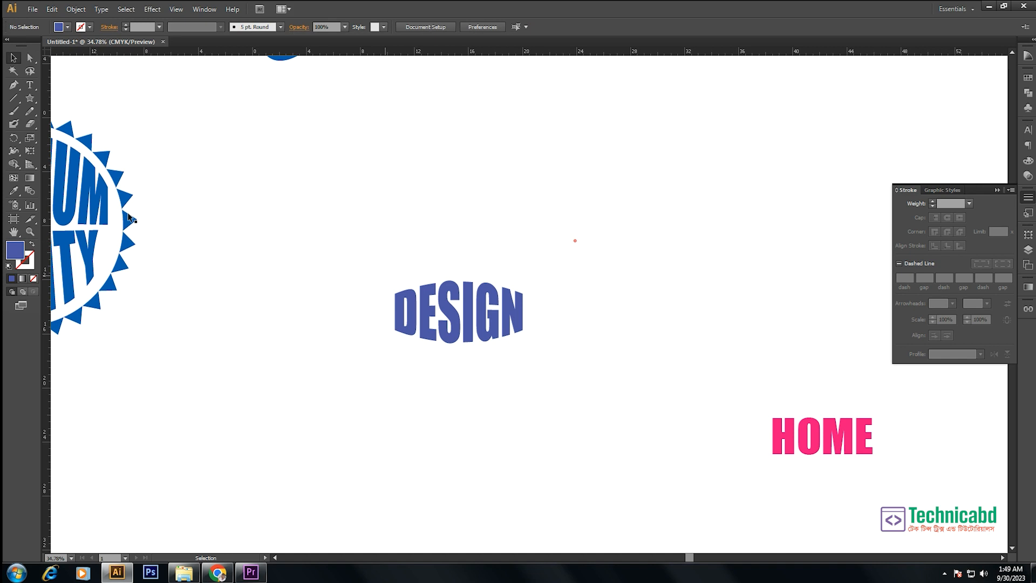
- Draw a rectangle about 9.88 by 4.19 in over the warped DESIGN text
{"action": "left_click_drag", "start_coordinate": [28, 99], "coordinate": [71, 98]}
{"action": "key", "text": "ctrl+space"}
{"action": "mouse_move", "coordinate": [339, 210]}
{"action": "left_mouse_down"}
{"action": "mouse_move", "coordinate": [682, 430]}
{"action": "mouse_move", "coordinate": [644, 412]}
{"action": "left_mouse_up"}
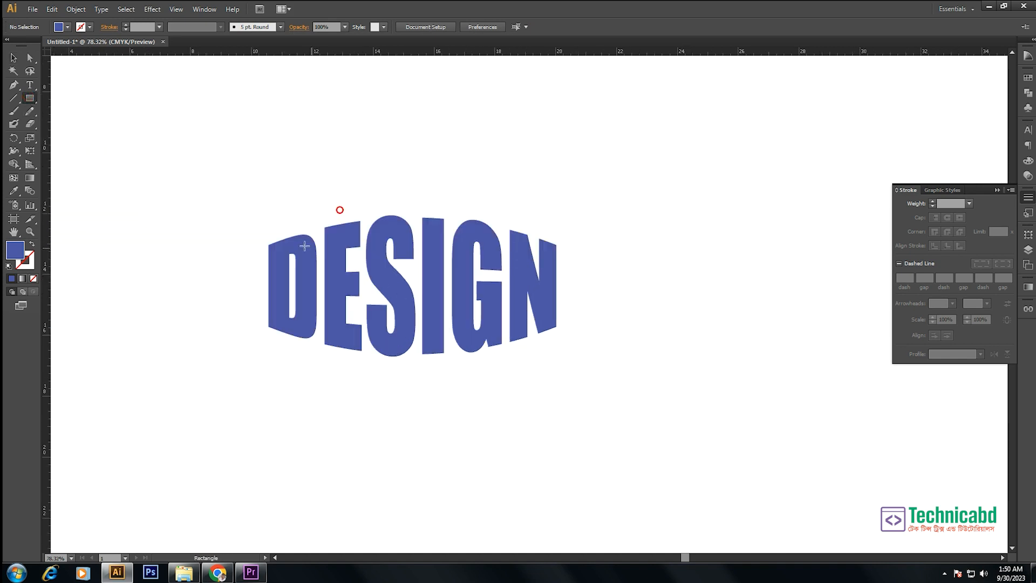
{"action": "left_click_drag", "start_coordinate": [262, 231], "coordinate": [564, 359]}
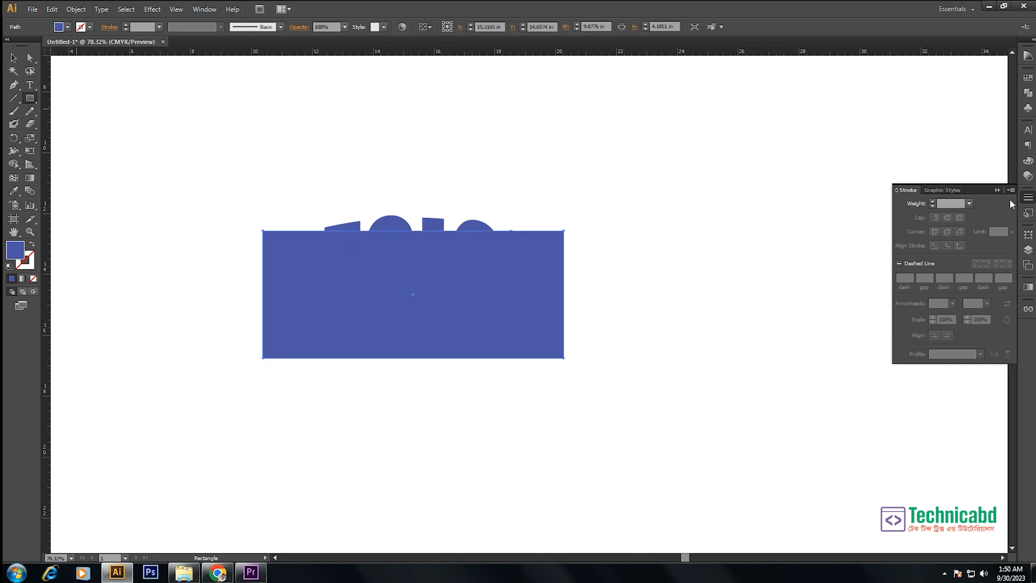
- Fill the rectangle with cyan and send it behind the DESIGN text
{"action": "left_click", "coordinate": [1028, 161]}
{"action": "left_click_drag", "start_coordinate": [973, 154], "coordinate": [858, 152]}
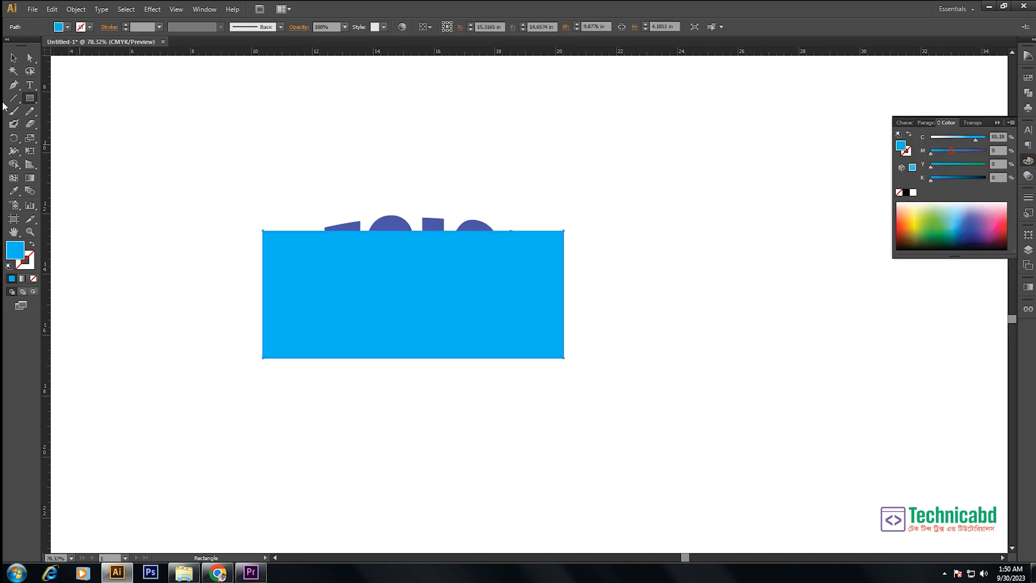
{"action": "left_click", "coordinate": [13, 59]}
{"action": "right_click", "coordinate": [409, 295]}
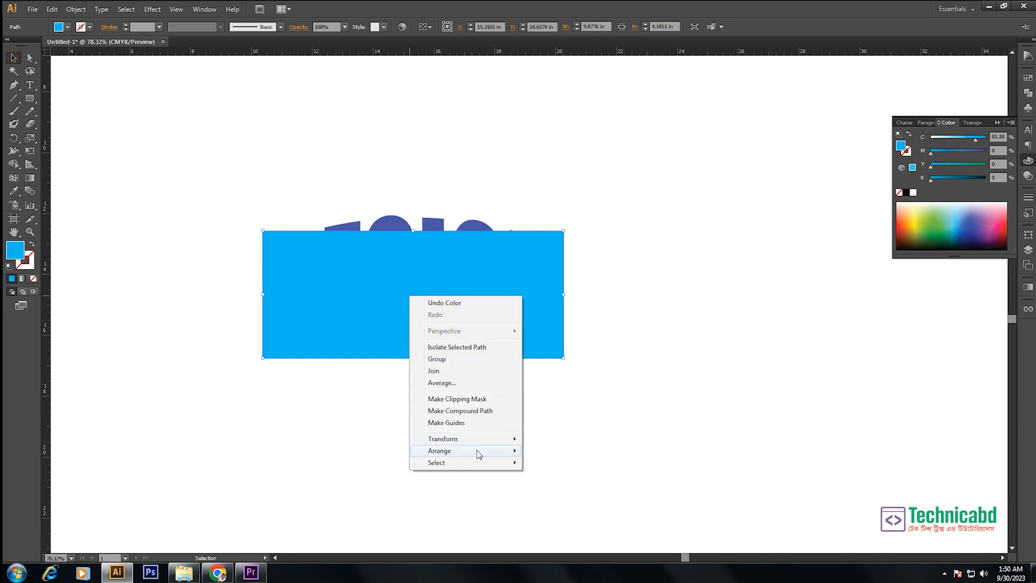
{"action": "mouse_move", "coordinate": [479, 451]}
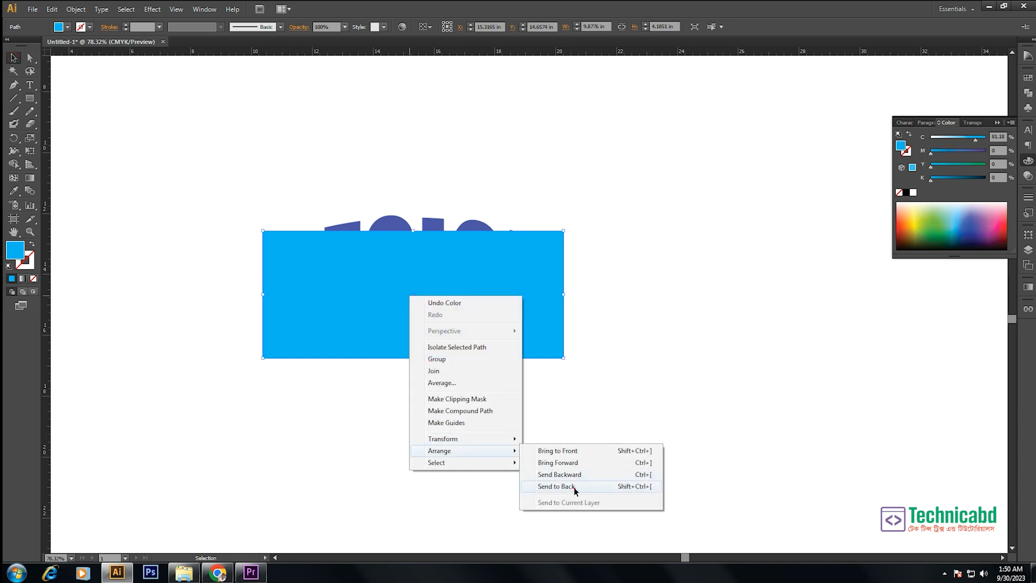
{"action": "left_click", "coordinate": [574, 487]}
- Apply a horizontal Bulge warp with 25% bend and 0% distortion to the unfilled, blue-outlined rectangle around DESIGN
{"action": "left_click", "coordinate": [152, 11]}
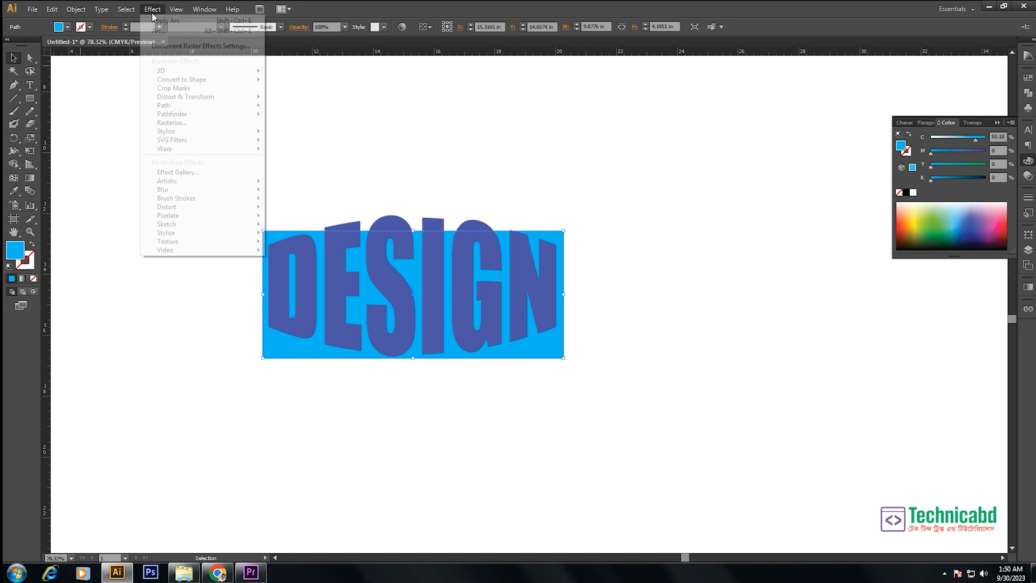
{"action": "mouse_move", "coordinate": [208, 146]}
{"action": "left_click", "coordinate": [308, 151]}
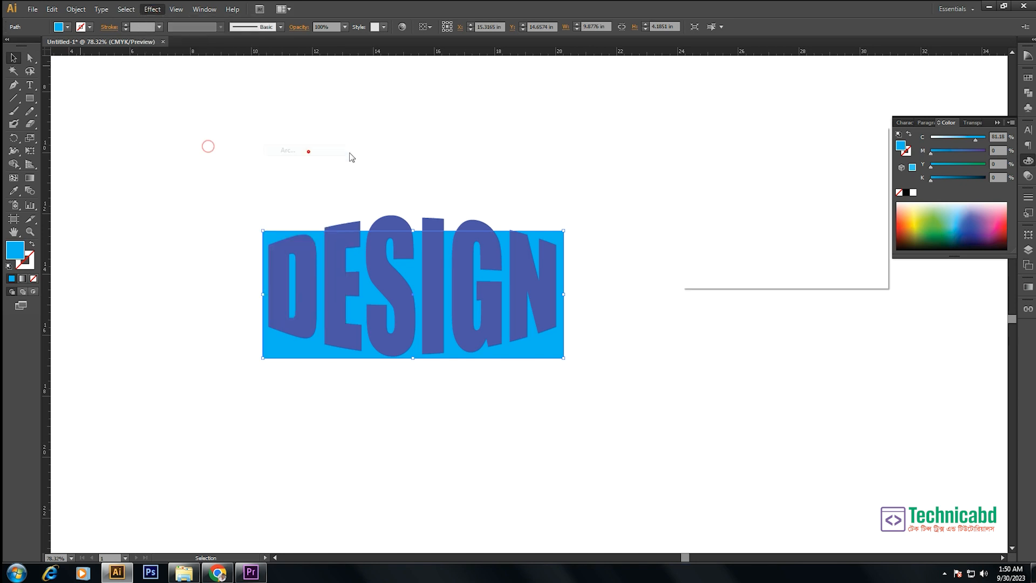
{"action": "left_click", "coordinate": [758, 157]}
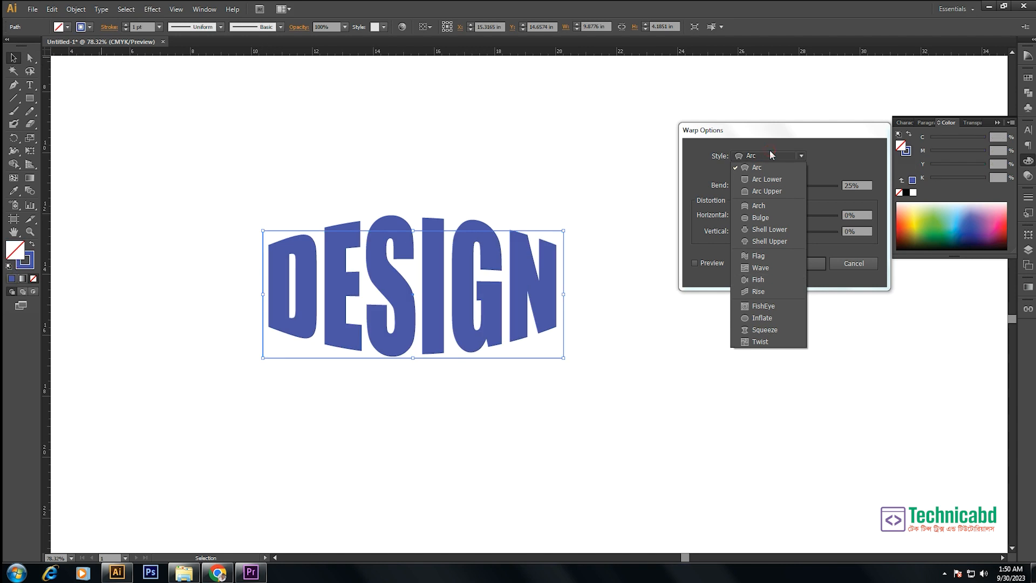
{"action": "left_click", "coordinate": [761, 217]}
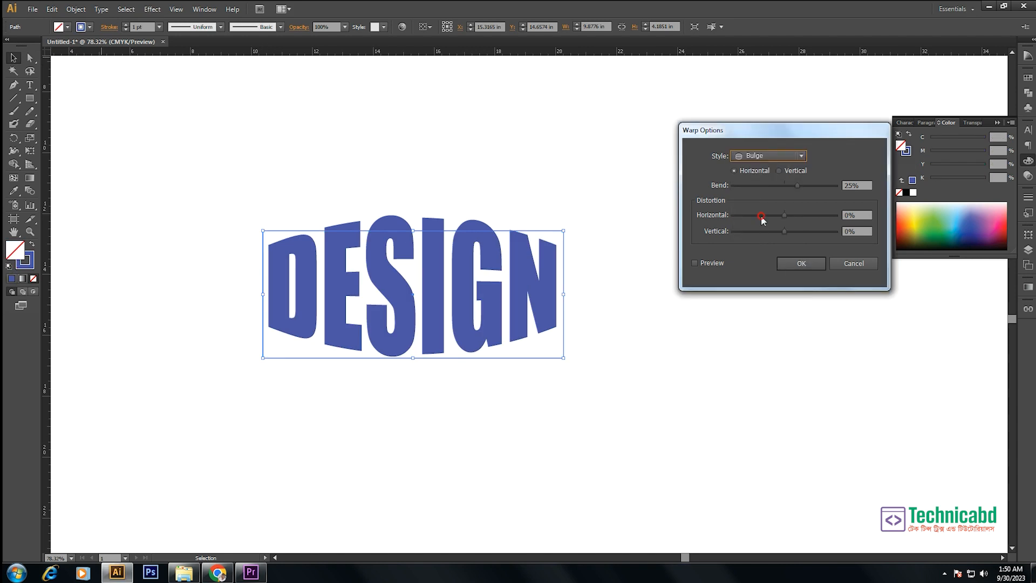
{"action": "left_click", "coordinate": [697, 262]}
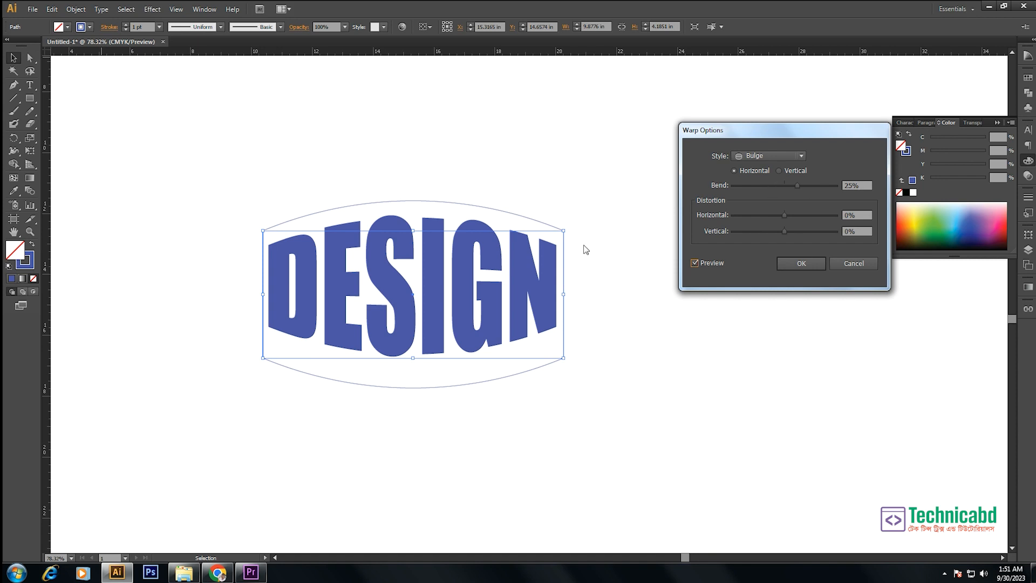
{"action": "left_click", "coordinate": [801, 263]}
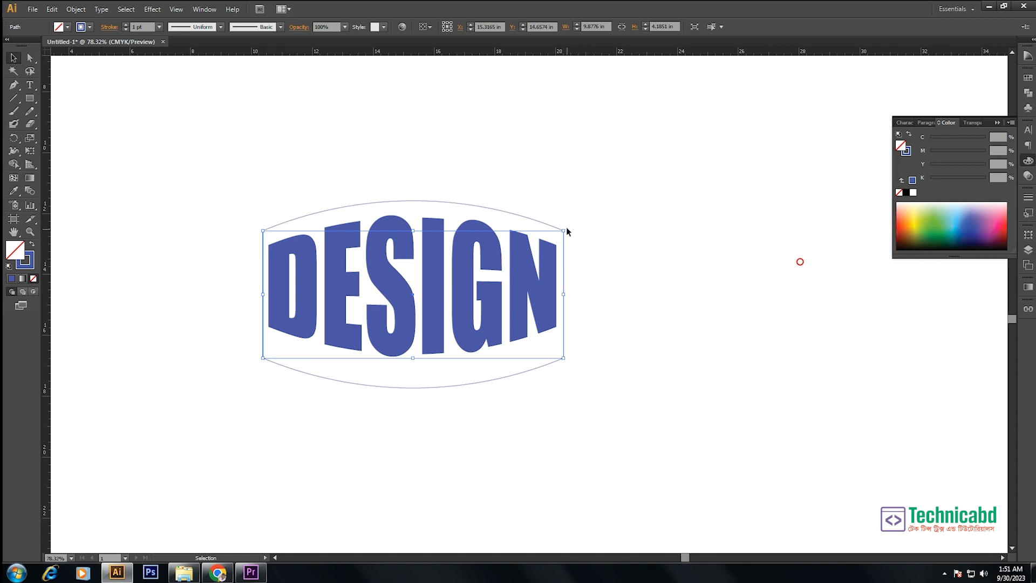
- Resize the bulged frame to about 9.84 by 3.17 in so it fits closely around the DESIGN letters
{"action": "left_click_drag", "start_coordinate": [564, 231], "coordinate": [557, 233]}
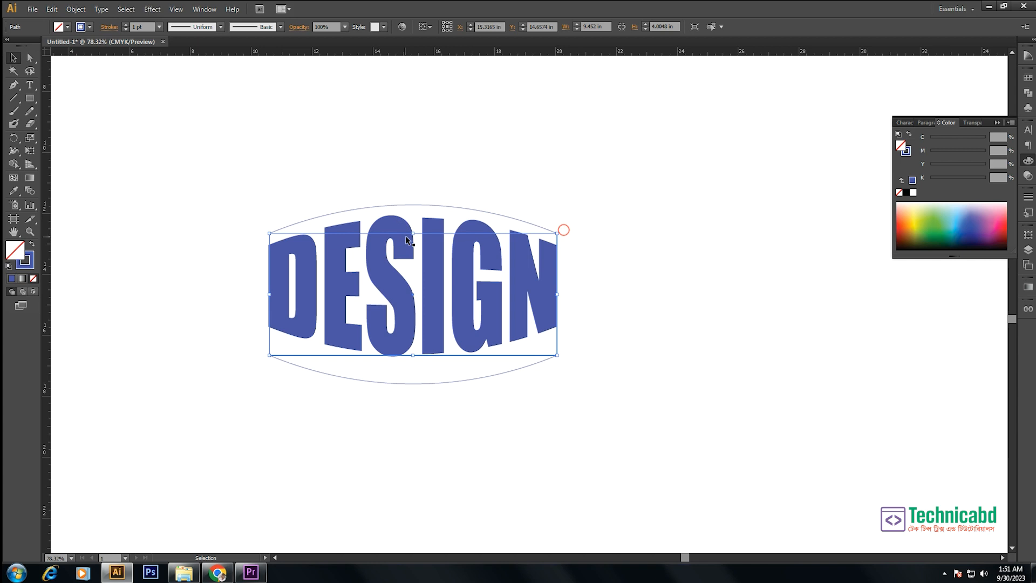
{"action": "left_click_drag", "start_coordinate": [413, 233], "coordinate": [412, 239]}
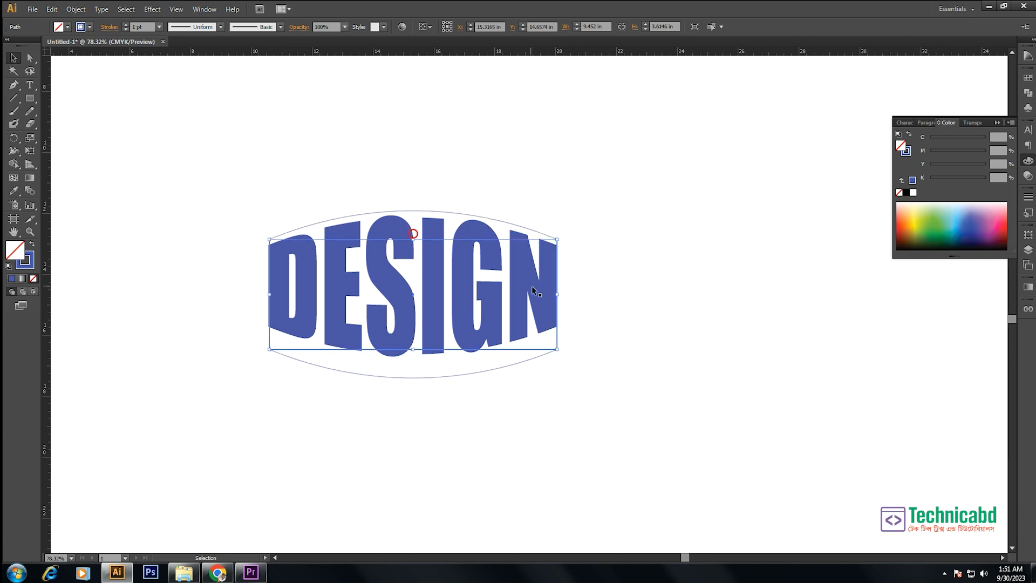
{"action": "left_click_drag", "start_coordinate": [557, 294], "coordinate": [563, 295]}
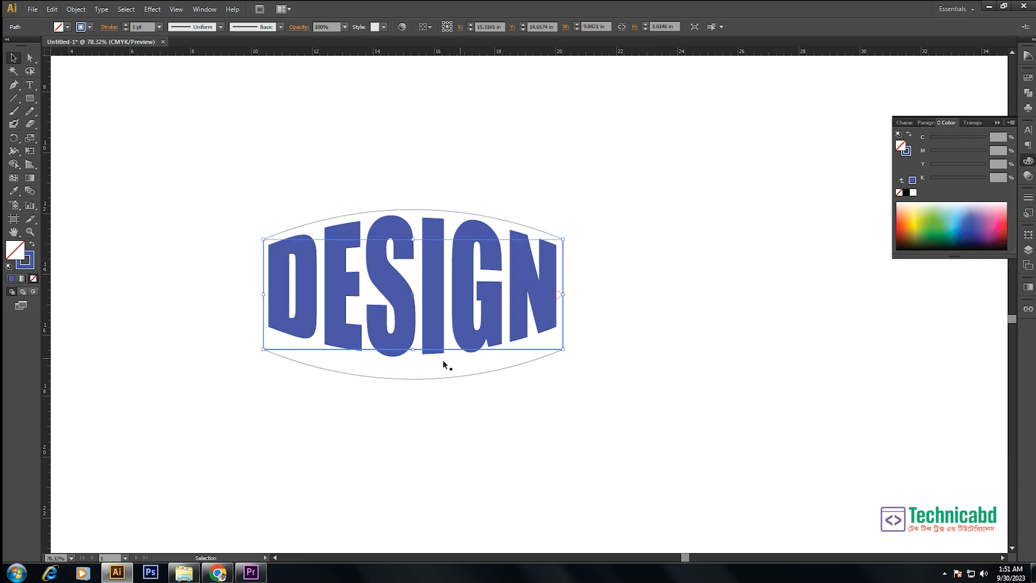
{"action": "left_click_drag", "start_coordinate": [411, 351], "coordinate": [413, 336]}
- Expand the appearance of the warped DESIGN text and of the bulged frame around it
{"action": "left_click", "coordinate": [684, 272]}
{"action": "left_click", "coordinate": [476, 268]}
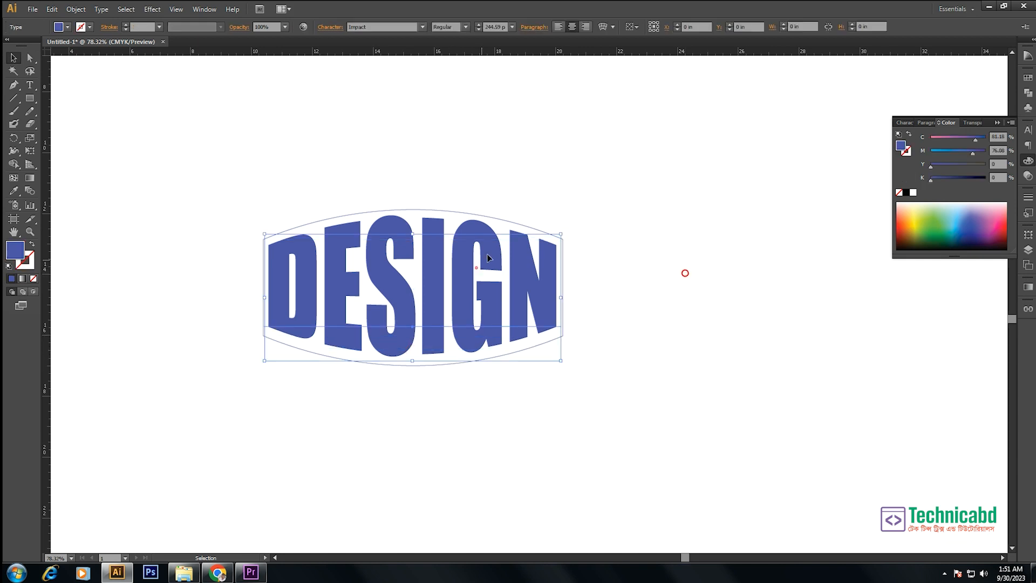
{"action": "left_click", "coordinate": [76, 9]}
{"action": "left_click", "coordinate": [97, 137]}
{"action": "left_click", "coordinate": [520, 139]}
{"action": "left_click", "coordinate": [501, 221]}
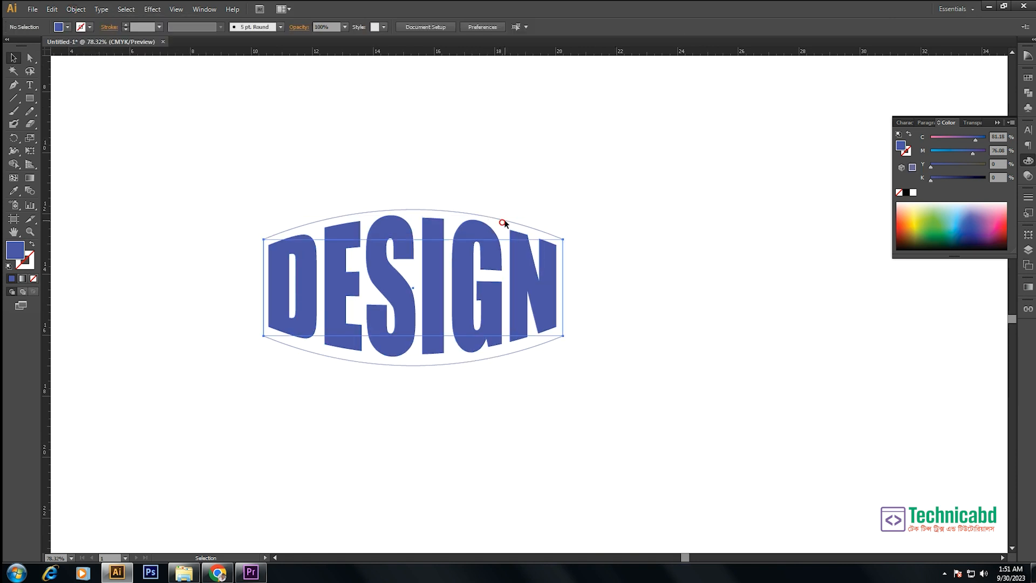
{"action": "left_click", "coordinate": [76, 10]}
{"action": "left_click", "coordinate": [89, 140]}
- Offset the frame's path outward by 0.2 in with preview on and Miter joins
{"action": "left_click", "coordinate": [76, 9]}
{"action": "left_click", "coordinate": [126, 230]}
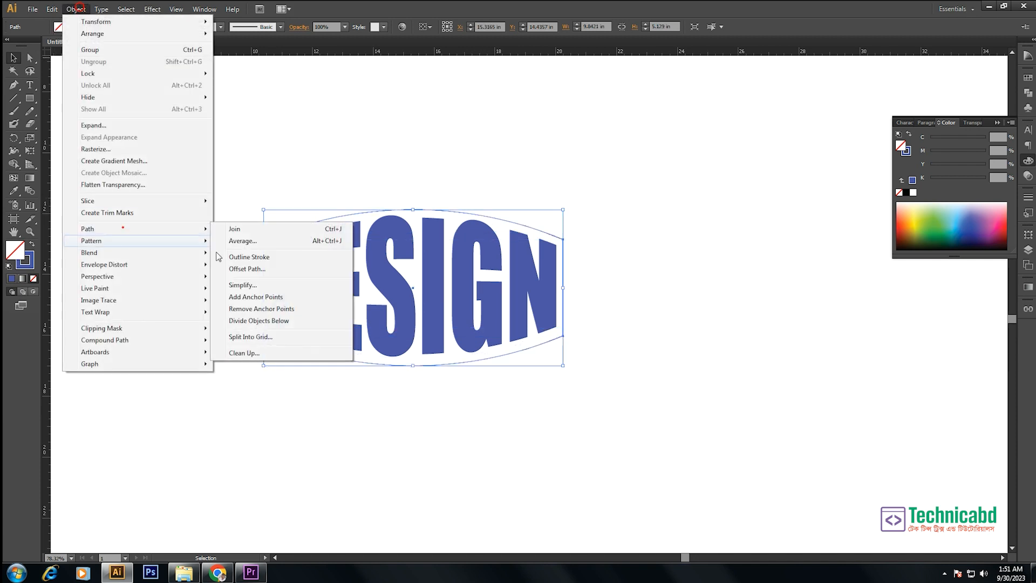
{"action": "left_click", "coordinate": [250, 267]}
{"action": "left_click", "coordinate": [580, 293]}
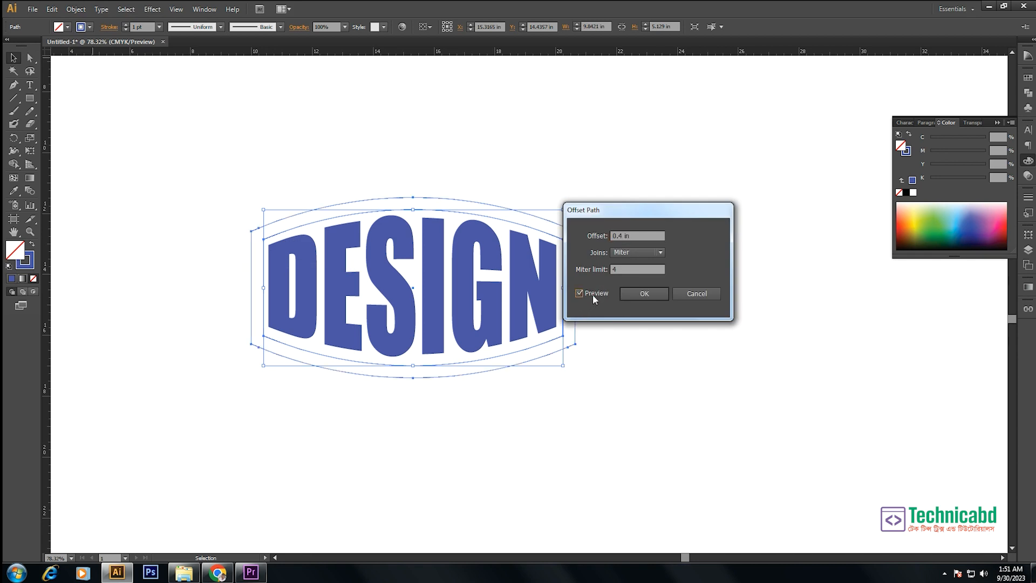
{"action": "left_click", "coordinate": [641, 237]}
{"action": "type", "text": ".2"}
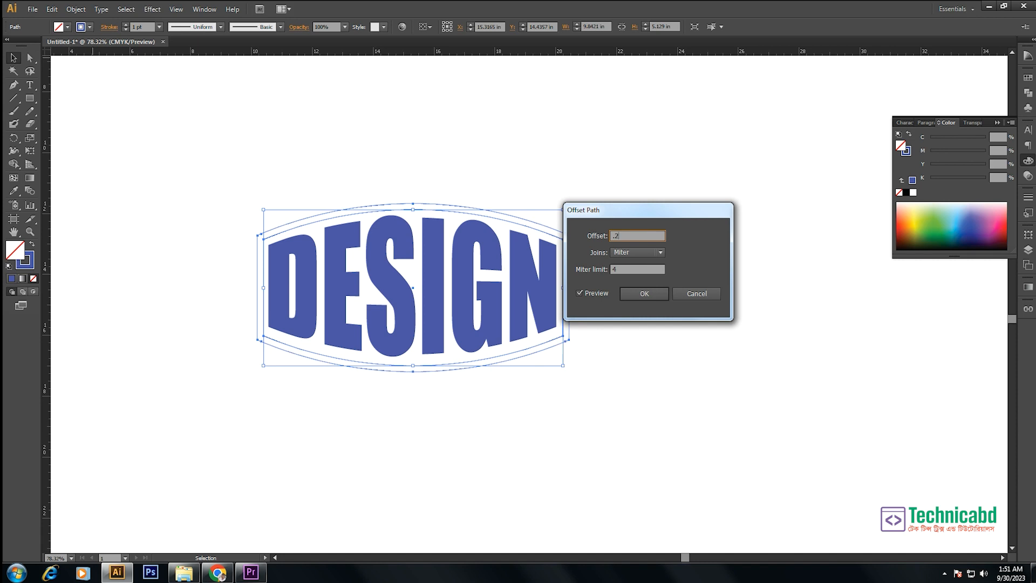
{"action": "left_click", "coordinate": [643, 293]}
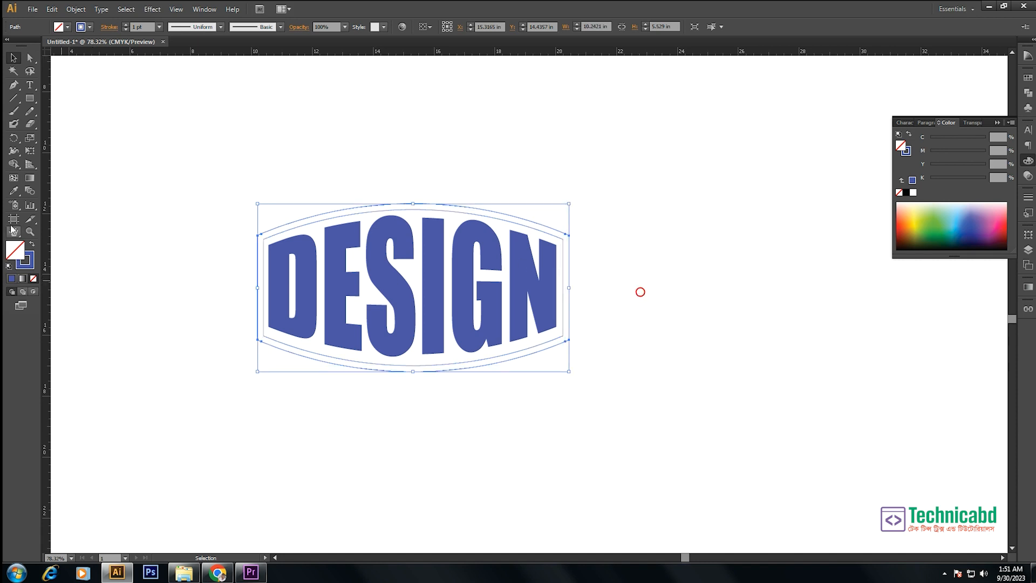
- Fill the offset frame with the blue sampled from the DESIGN letters and send it to the back
{"action": "left_click", "coordinate": [15, 191]}
{"action": "left_click", "coordinate": [439, 247]}
{"action": "left_click", "coordinate": [497, 173], "text": "ctrl"}
{"action": "left_click", "coordinate": [482, 260], "text": "ctrl"}
{"action": "right_click", "coordinate": [484, 258]}
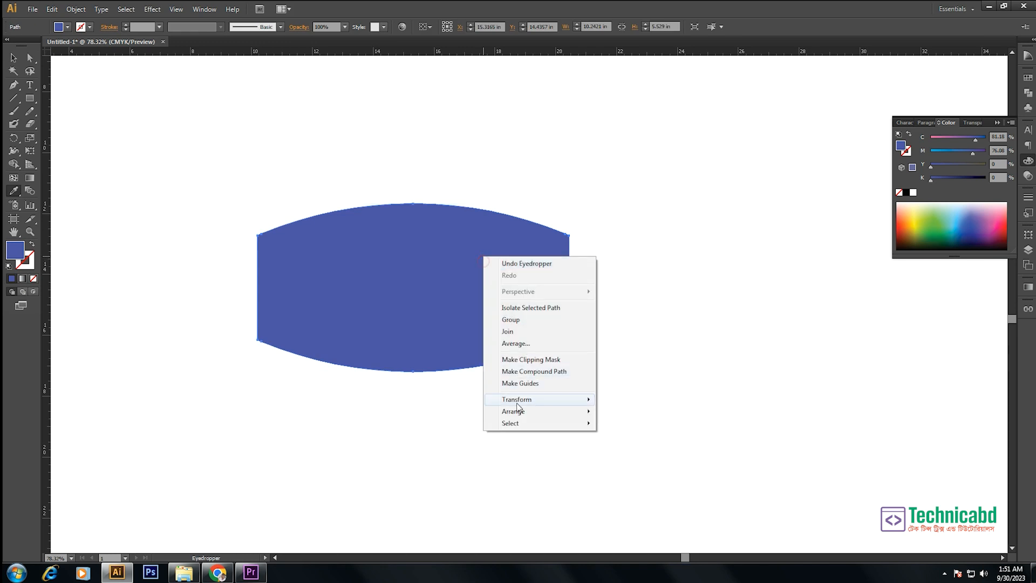
{"action": "mouse_move", "coordinate": [521, 415]}
{"action": "left_click", "coordinate": [625, 445]}
- Fill the inner frame with white so the offset shape forms a blue border
{"action": "left_click", "coordinate": [620, 268]}
{"action": "left_click_drag", "start_coordinate": [563, 242], "coordinate": [561, 243]}
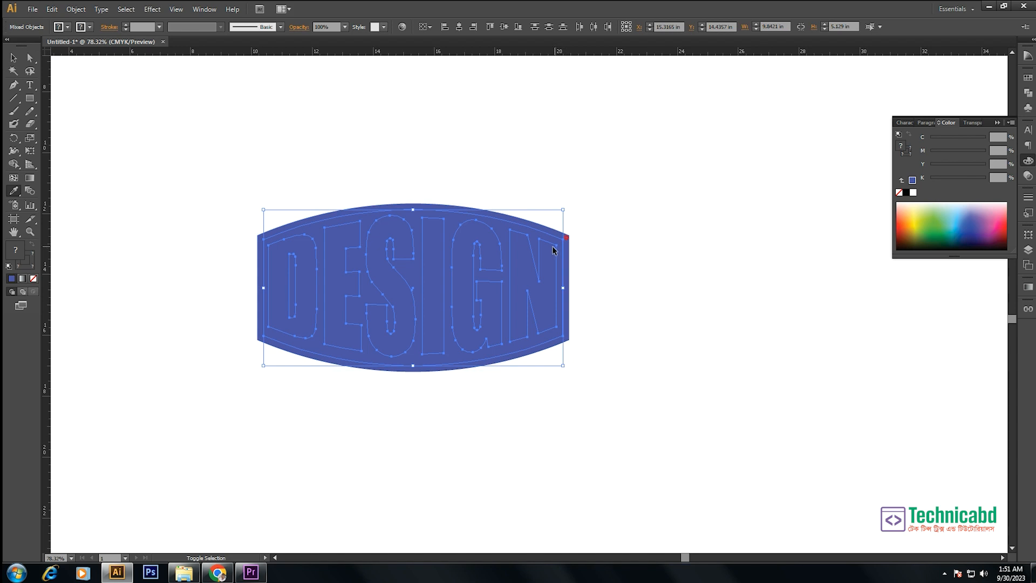
{"action": "left_click", "coordinate": [611, 241]}
{"action": "left_click", "coordinate": [611, 242], "text": "ctrl"}
{"action": "left_click", "coordinate": [561, 249], "text": "ctrl"}
- Color the DESIGN letters with the border's blue and bring them to the front of the white frame
{"action": "left_click", "coordinate": [540, 254], "text": "ctrl+shift"}
{"action": "left_click", "coordinate": [552, 231]}
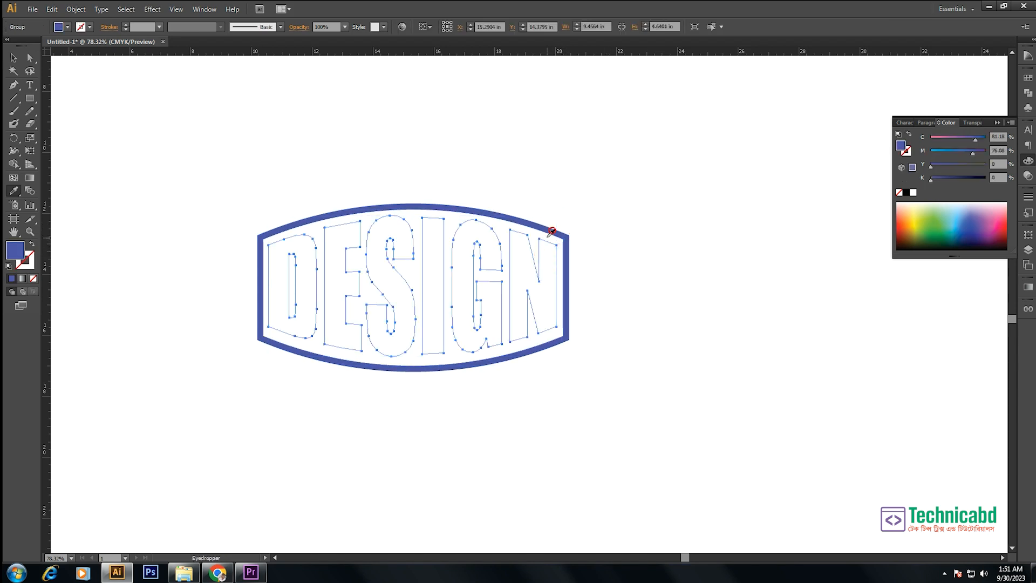
{"action": "right_click", "coordinate": [524, 273]}
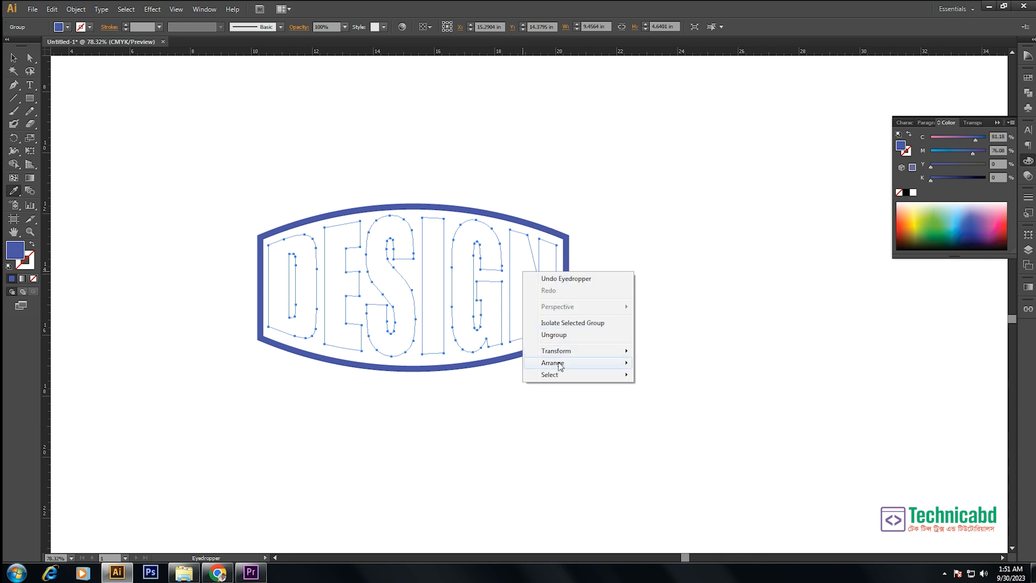
{"action": "left_click", "coordinate": [558, 362]}
{"action": "left_click", "coordinate": [674, 364]}
{"action": "left_click", "coordinate": [13, 60]}
{"action": "left_click", "coordinate": [543, 158]}
{"action": "left_click_drag", "start_coordinate": [652, 187], "coordinate": [290, 438]}
{"action": "left_click", "coordinate": [576, 429]}
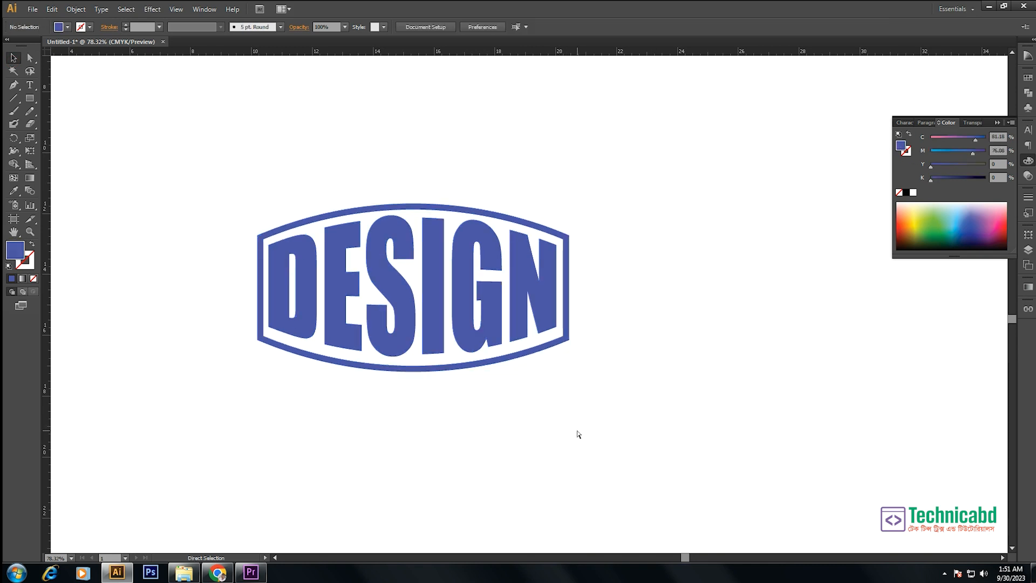
- Enlarge the framed DESIGN artwork and place it below SUPER OFFER, beside the PREMIUM QUALITY badge
{"action": "key", "text": "ctrl+minus"}
{"action": "key", "text": "ctrl+minus"}
{"action": "key", "text": "ctrl+minus"}
{"action": "key", "text": "ctrl+minus"}
{"action": "key", "text": "ctrl+minus"}
{"action": "key", "text": "ctrl+minus"}
{"action": "left_click_drag", "start_coordinate": [279, 126], "coordinate": [804, 467]}
{"action": "left_click_drag", "start_coordinate": [445, 393], "coordinate": [700, 205]}
{"action": "left_click_drag", "start_coordinate": [617, 258], "coordinate": [531, 287]}
{"action": "left_click", "coordinate": [666, 219]}
{"action": "left_click_drag", "start_coordinate": [688, 200], "coordinate": [616, 268]}
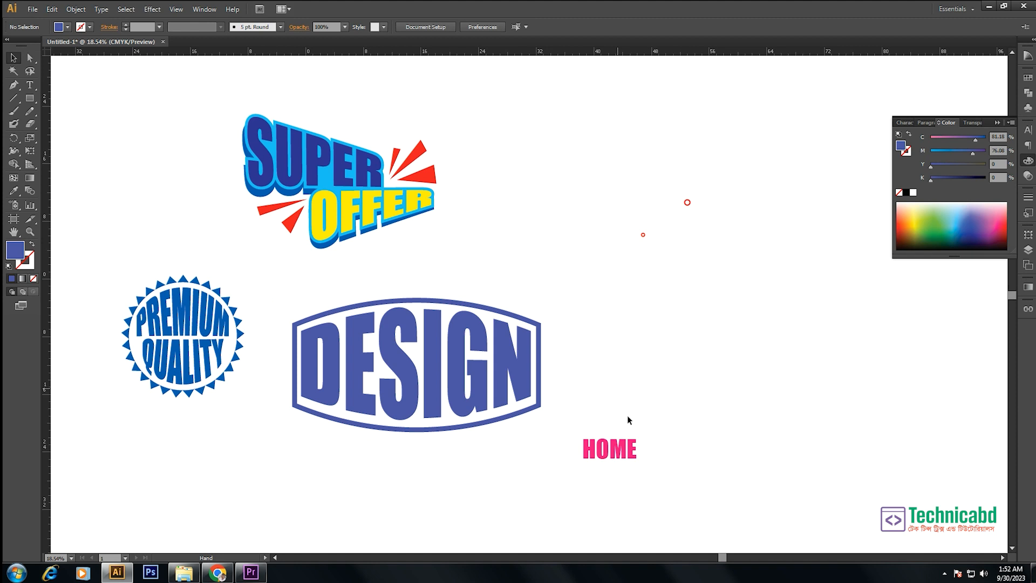
- Move the HOME text up into the open area to the right of SUPER OFFER
{"action": "left_click_drag", "start_coordinate": [627, 449], "coordinate": [647, 253]}
{"action": "left_click_drag", "start_coordinate": [490, 170], "coordinate": [889, 387]}
{"action": "left_click_drag", "start_coordinate": [535, 276], "coordinate": [678, 358]}
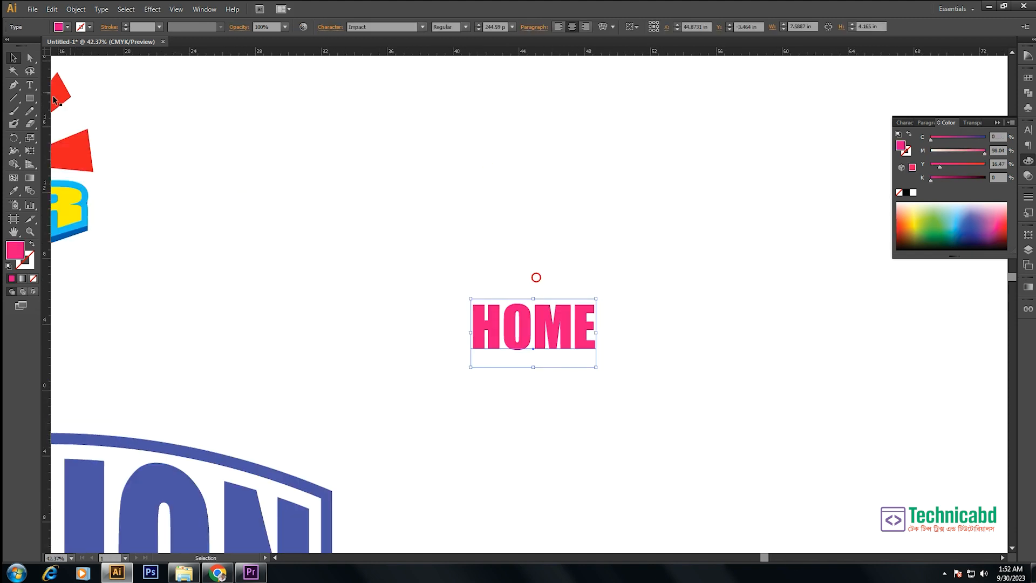
- Draw a rectangle about 10.26 by 6.82 in around HOME and turn its pink fill into an outline
{"action": "left_click_drag", "start_coordinate": [30, 98], "coordinate": [55, 100]}
{"action": "left_click_drag", "start_coordinate": [438, 251], "coordinate": [607, 421]}
{"action": "left_click", "coordinate": [14, 58]}
{"action": "left_click_drag", "start_coordinate": [485, 275], "coordinate": [578, 356]}
{"action": "key", "text": "shift+x"}
{"action": "left_click", "coordinate": [522, 295]}
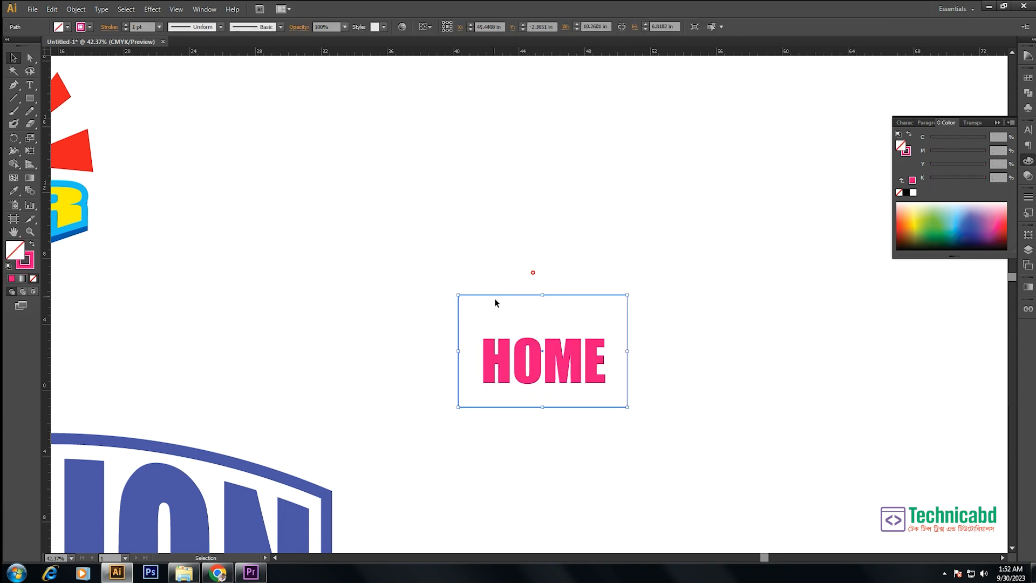
- Add an anchor point mid-way along the rectangle's upper edge, raise it into a roof peak, and shift HOME slightly upward inside
{"action": "left_click_drag", "start_coordinate": [16, 85], "coordinate": [92, 100]}
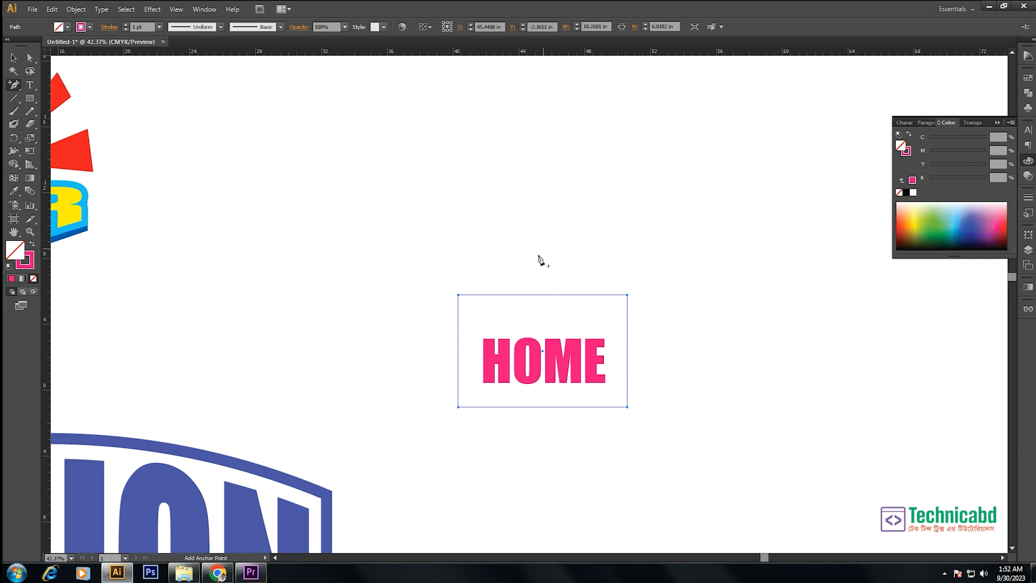
{"action": "left_click", "coordinate": [546, 298]}
{"action": "left_click", "coordinate": [591, 301]}
{"action": "left_click", "coordinate": [545, 295]}
{"action": "key", "text": "a"}
{"action": "left_click_drag", "start_coordinate": [542, 295], "coordinate": [541, 229]}
{"action": "key", "text": "v"}
{"action": "left_click_drag", "start_coordinate": [568, 367], "coordinate": [567, 345]}
- Bring the house-shaped outline to the front, above the HOME text
{"action": "left_click_drag", "start_coordinate": [652, 240], "coordinate": [557, 286]}
{"action": "right_click", "coordinate": [558, 287]}
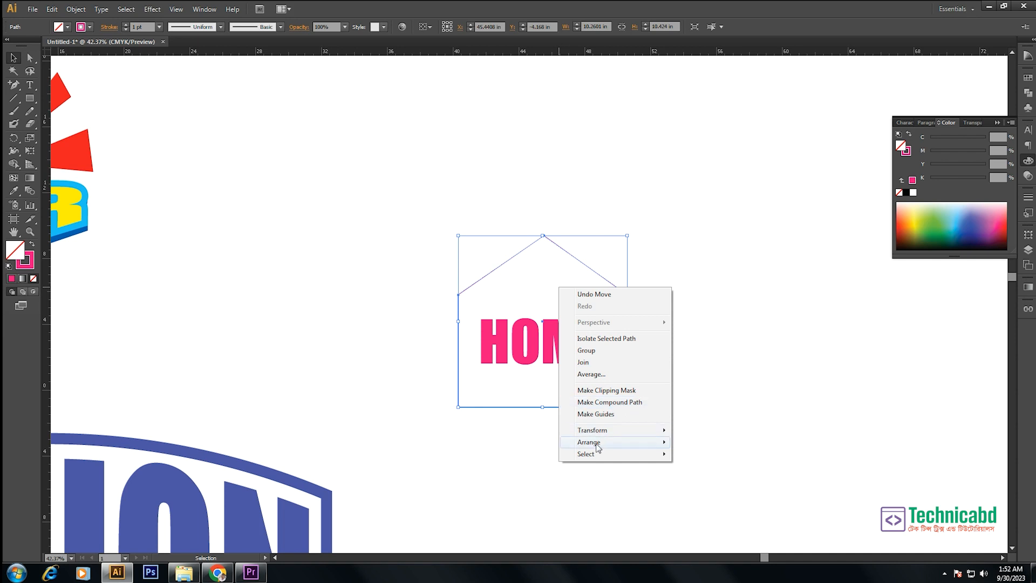
{"action": "mouse_move", "coordinate": [597, 447]}
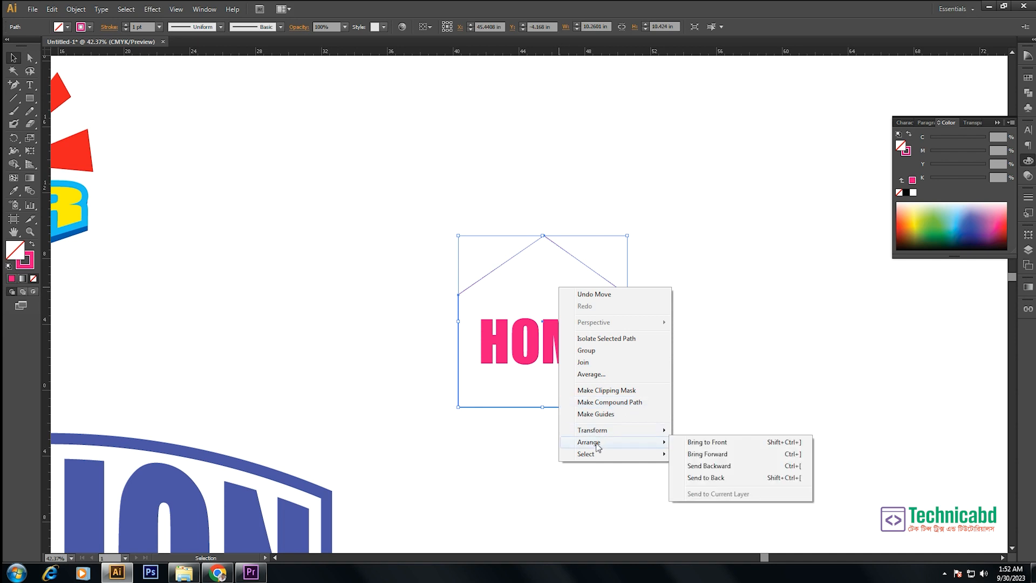
{"action": "left_click", "coordinate": [721, 447]}
- Envelope-distort HOME using the house outline as the top object, and shift the warped word slightly left
{"action": "left_click_drag", "start_coordinate": [651, 199], "coordinate": [505, 368]}
{"action": "left_click", "coordinate": [71, 10]}
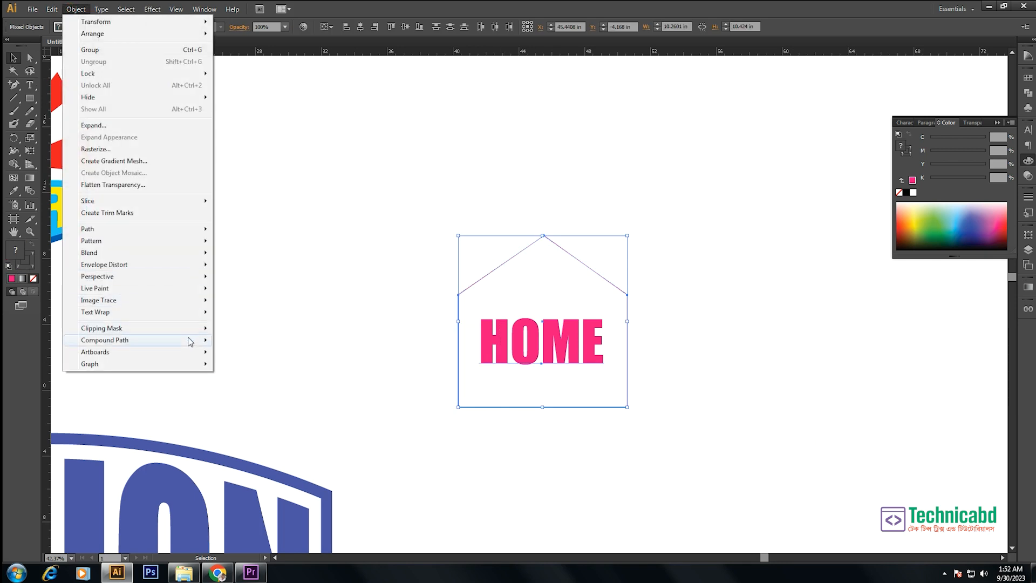
{"action": "mouse_move", "coordinate": [179, 267]}
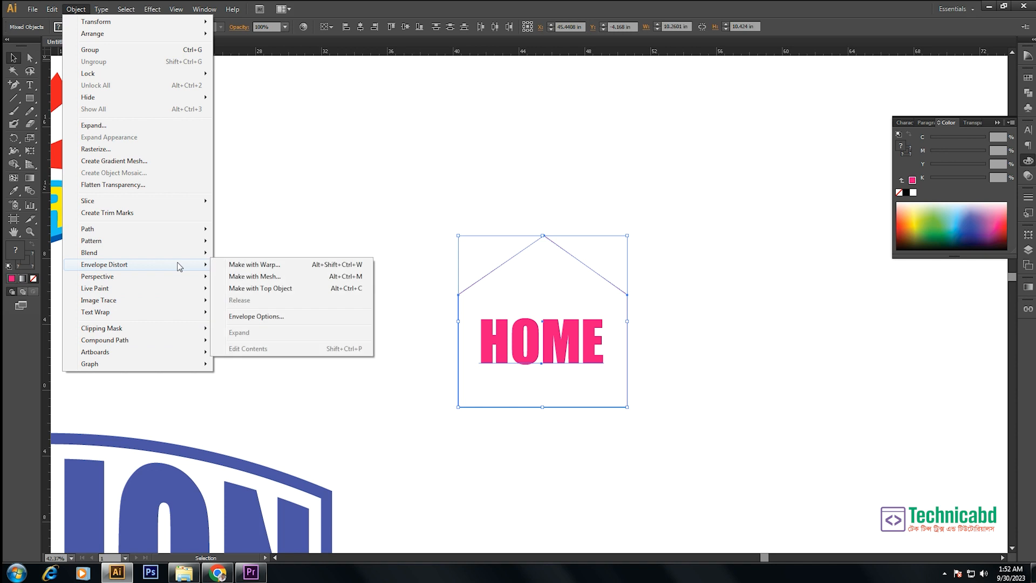
{"action": "left_click", "coordinate": [291, 293]}
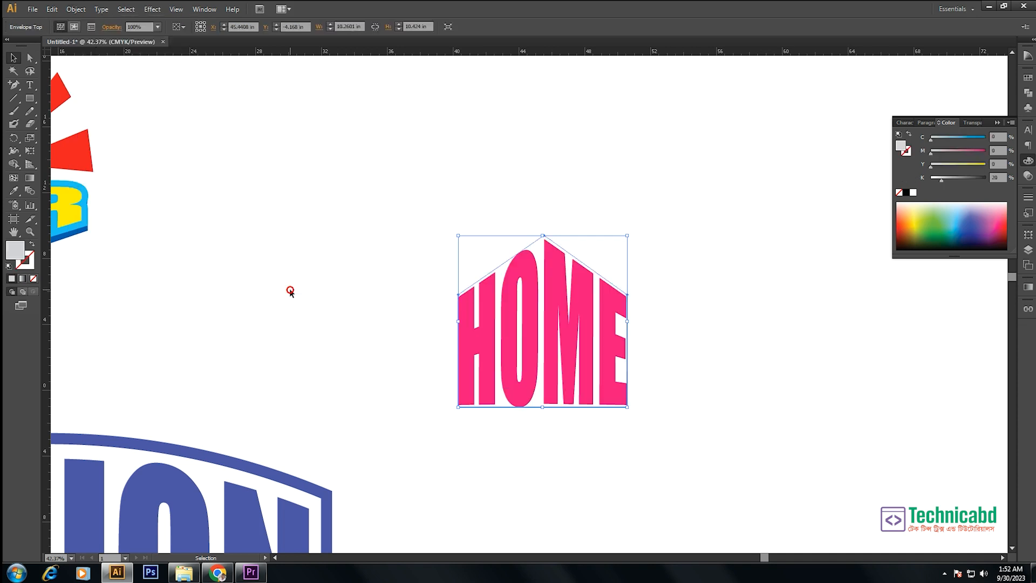
{"action": "left_click", "coordinate": [323, 276]}
{"action": "left_click_drag", "start_coordinate": [471, 316], "coordinate": [412, 311]}
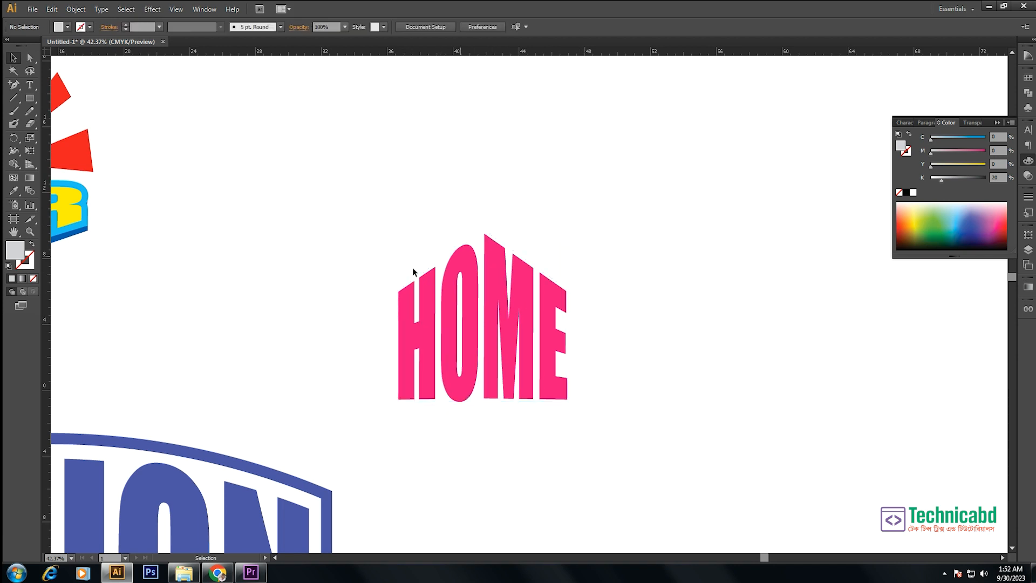
- Add the text ROUND in the empty area to the right of HOME
{"action": "left_click_drag", "start_coordinate": [363, 174], "coordinate": [216, 180]}
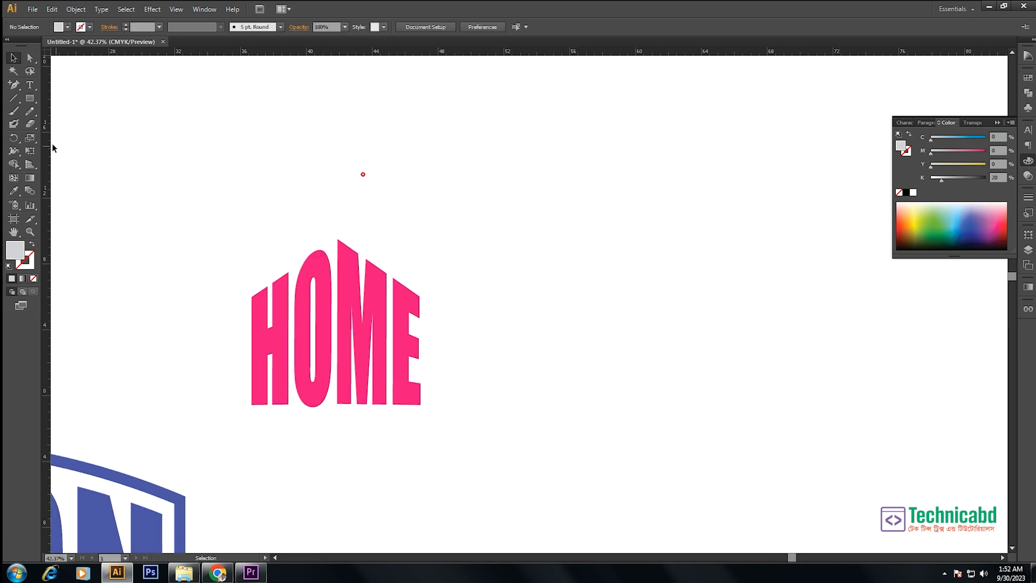
{"action": "left_click", "coordinate": [29, 85]}
{"action": "left_click_drag", "start_coordinate": [542, 298], "coordinate": [505, 301]}
{"action": "left_click", "coordinate": [504, 299]}
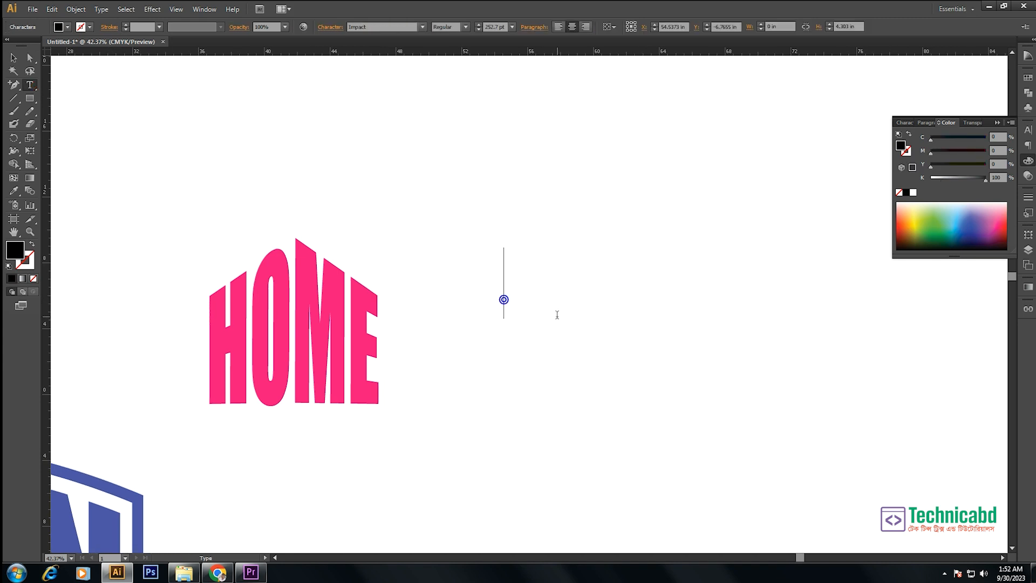
{"action": "type", "text": "ro"}
{"action": "key", "text": "BackSpace"}
{"action": "key", "text": "BackSpace"}
{"action": "type", "text": "RPI"}
{"action": "key", "text": "BackSpace"}
{"action": "key", "text": "BackSpace"}
{"action": "type", "text": "OUND"}
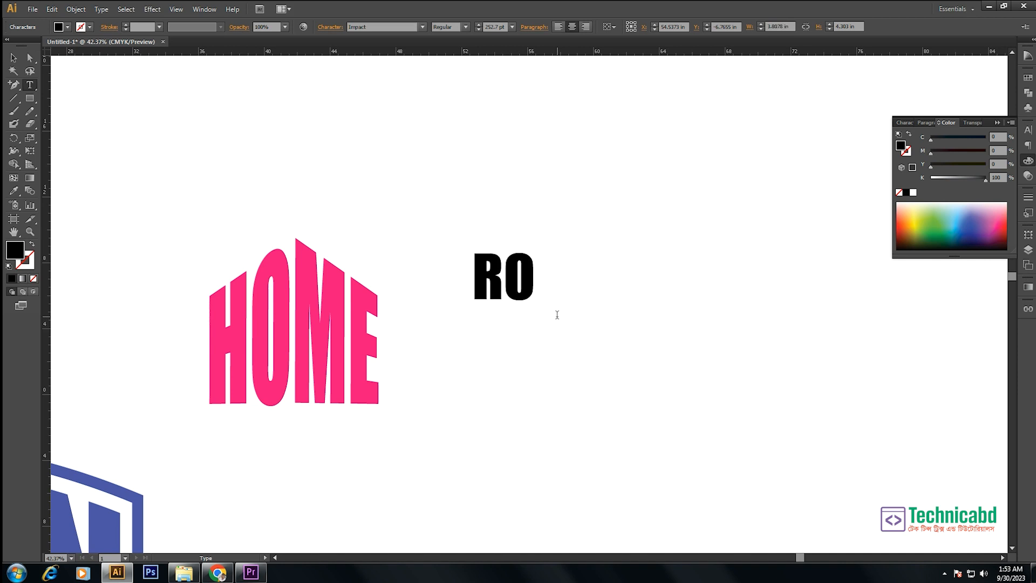
- Reposition ROUND, draw a circle about 11 in across around it, and turn the circle's black fill into an outline
{"action": "left_click", "coordinate": [13, 57]}
{"action": "left_click_drag", "start_coordinate": [531, 272], "coordinate": [647, 295]}
{"action": "left_click_drag", "start_coordinate": [30, 98], "coordinate": [73, 123]}
{"action": "left_click_drag", "start_coordinate": [616, 291], "coordinate": [702, 345]}
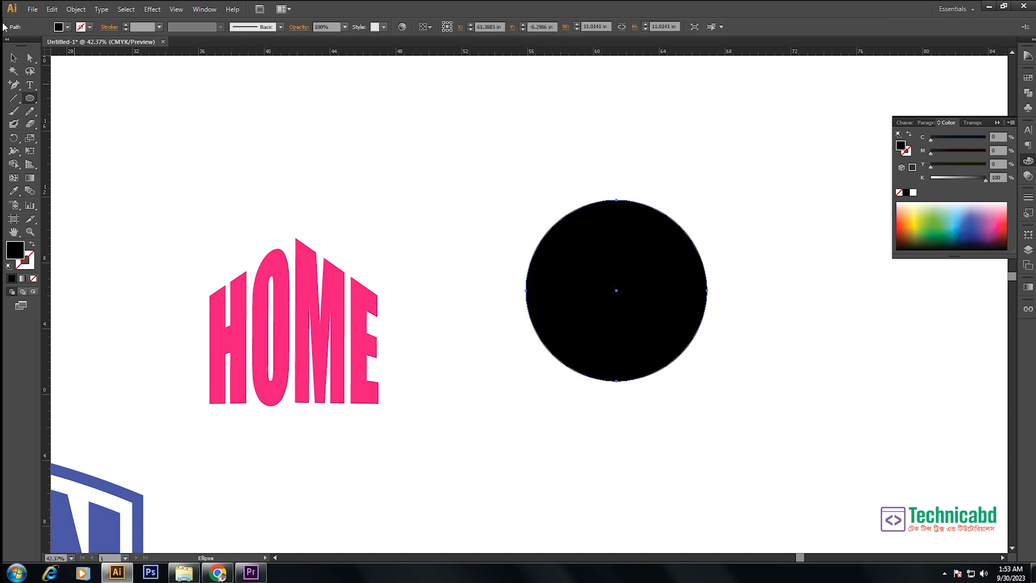
{"action": "left_click", "coordinate": [14, 57]}
{"action": "key", "text": "shift+x"}
- Envelope-distort ROUND using the circle as the top object
{"action": "left_click_drag", "start_coordinate": [719, 169], "coordinate": [555, 367]}
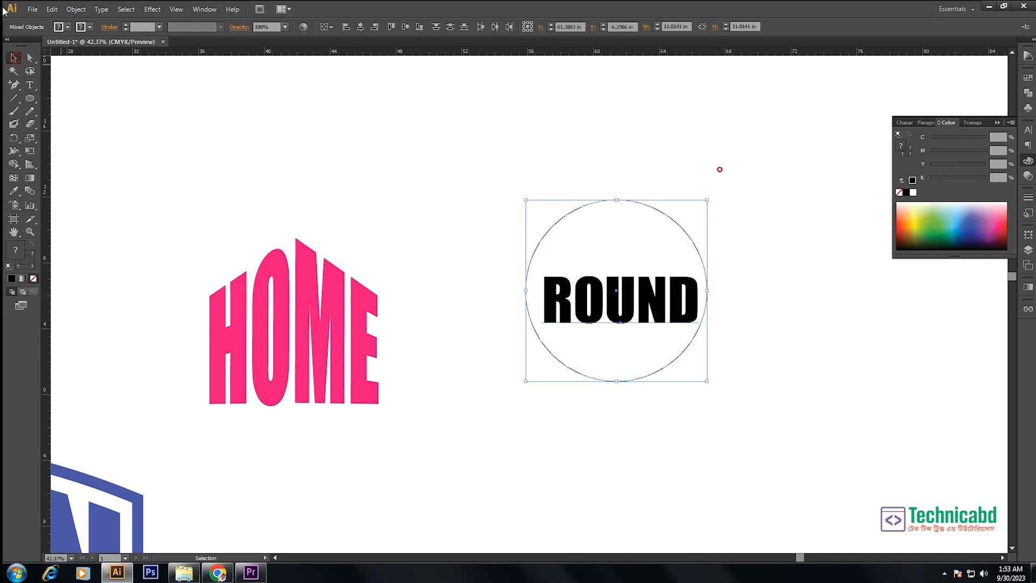
{"action": "left_click", "coordinate": [76, 9]}
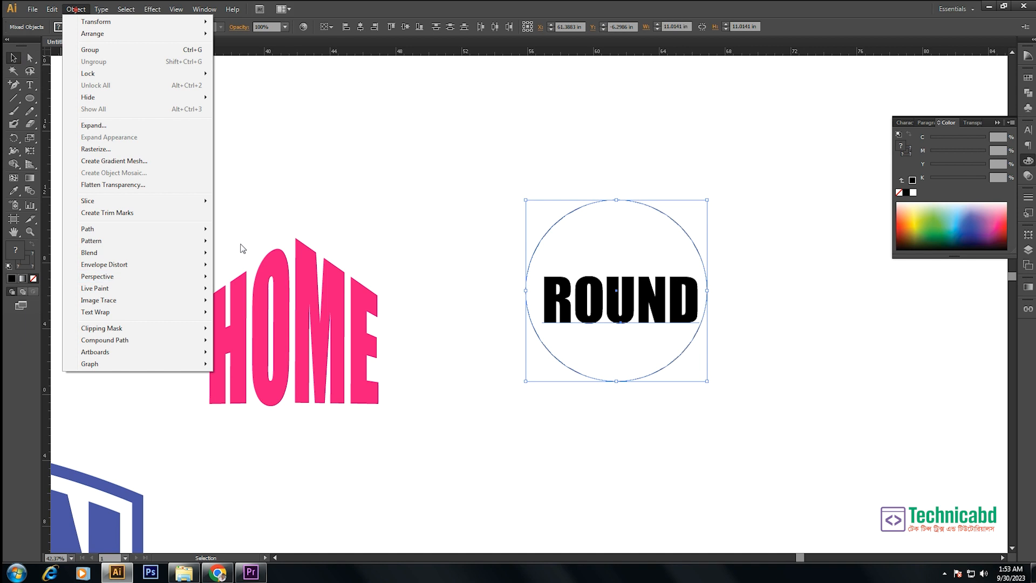
{"action": "left_click", "coordinate": [156, 266]}
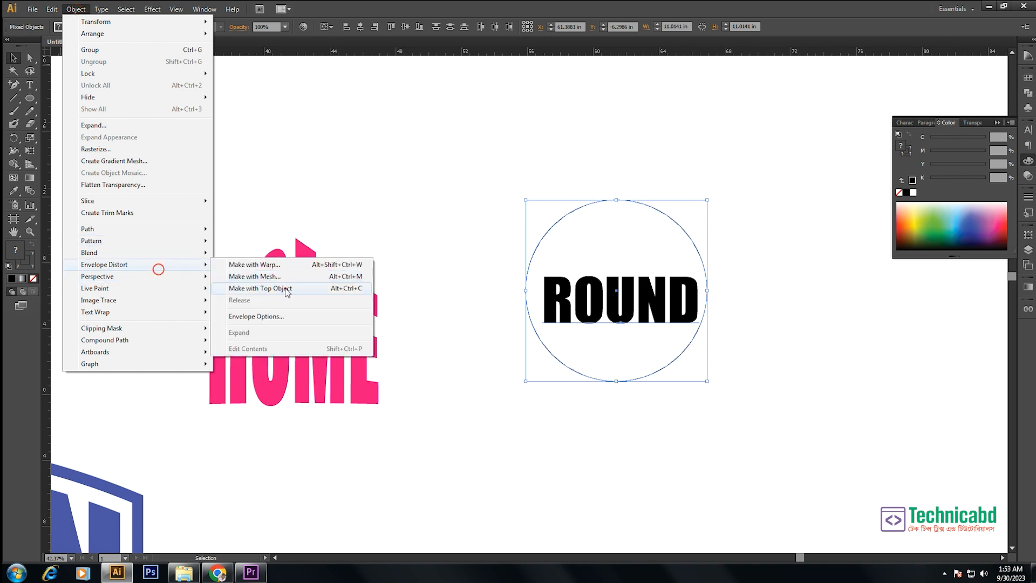
{"action": "left_click", "coordinate": [285, 288]}
{"action": "left_click", "coordinate": [751, 233]}
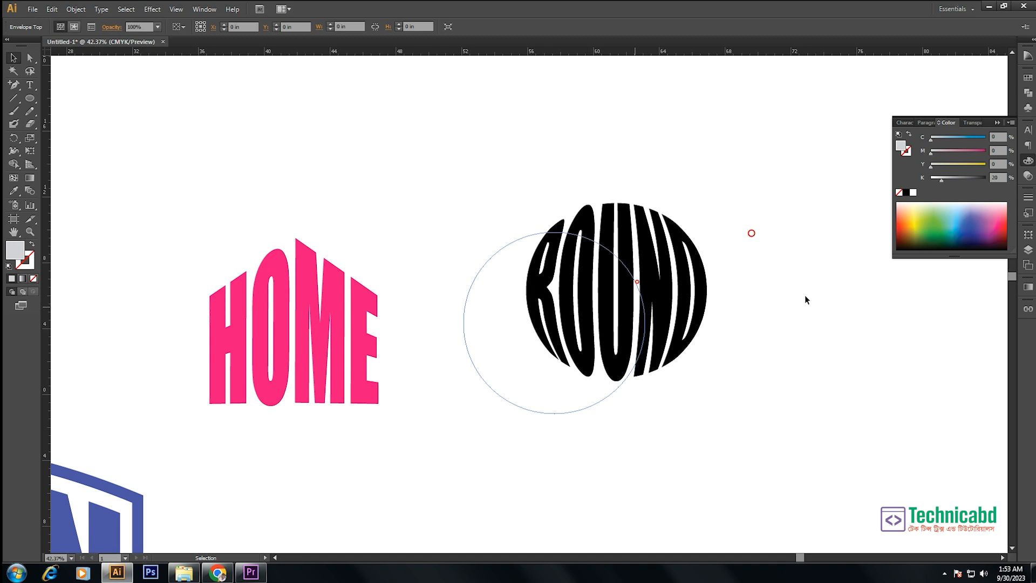
- Add the text CRETIVE in the open area below HOME and ROUND, and enlarge it to about 17.86 in wide
{"action": "key", "text": "ctrl+minus"}
{"action": "key", "text": "ctrl+minus"}
{"action": "key", "text": "ctrl+minus"}
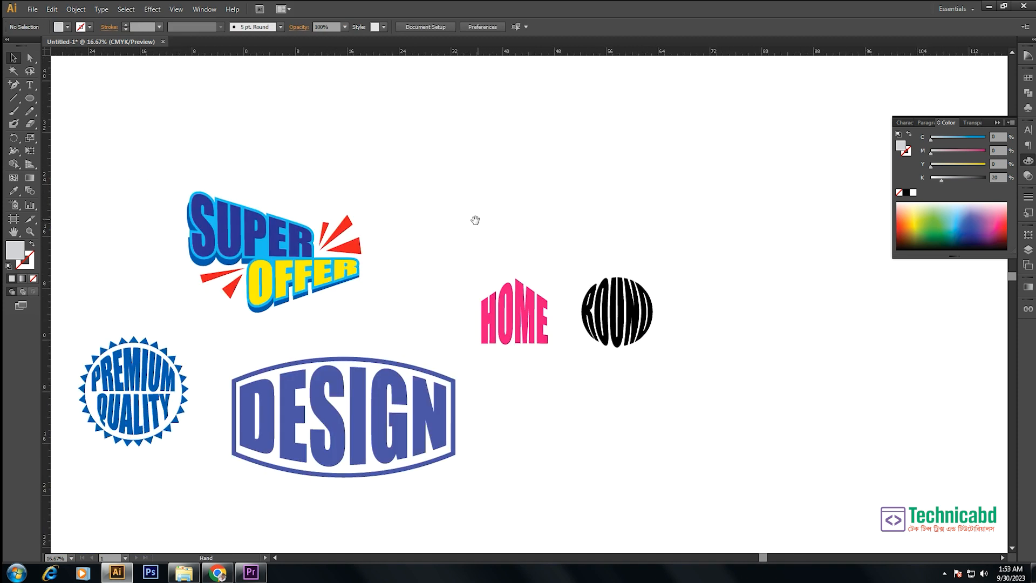
{"action": "left_click_drag", "start_coordinate": [349, 211], "coordinate": [726, 476]}
{"action": "left_click_drag", "start_coordinate": [667, 285], "coordinate": [622, 260]}
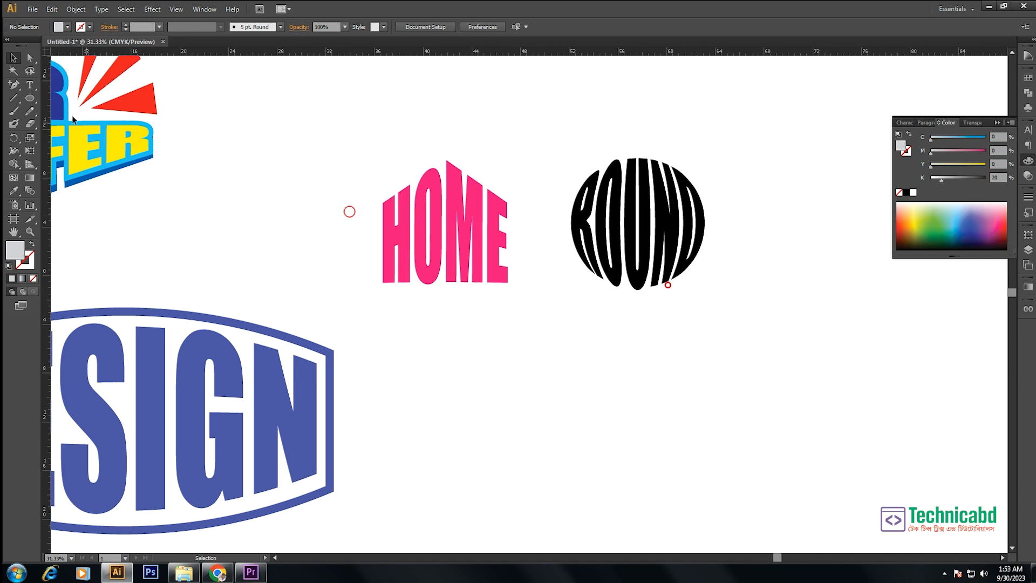
{"action": "left_click", "coordinate": [31, 87]}
{"action": "left_click", "coordinate": [492, 383]}
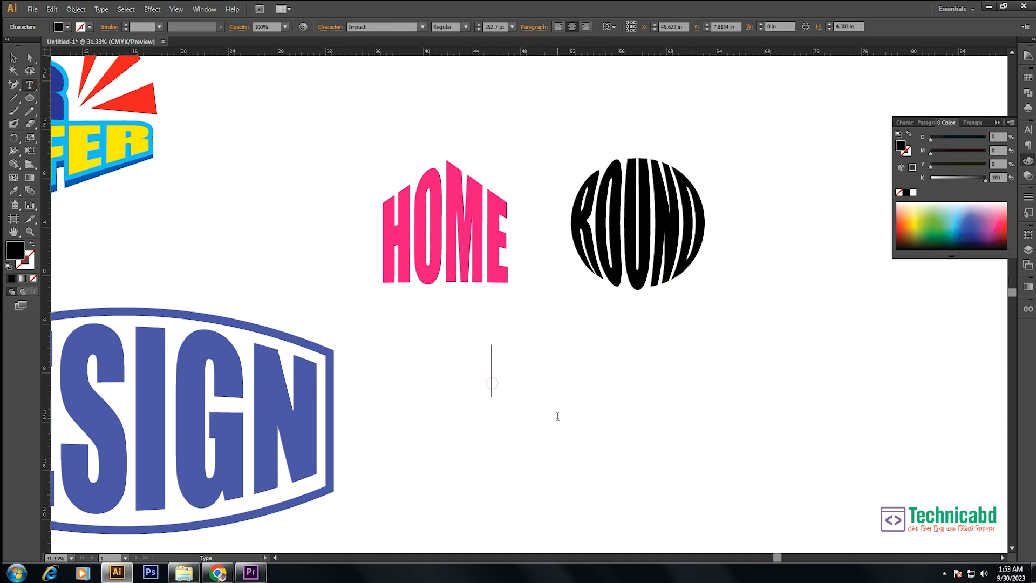
{"action": "type", "text": "cR"}
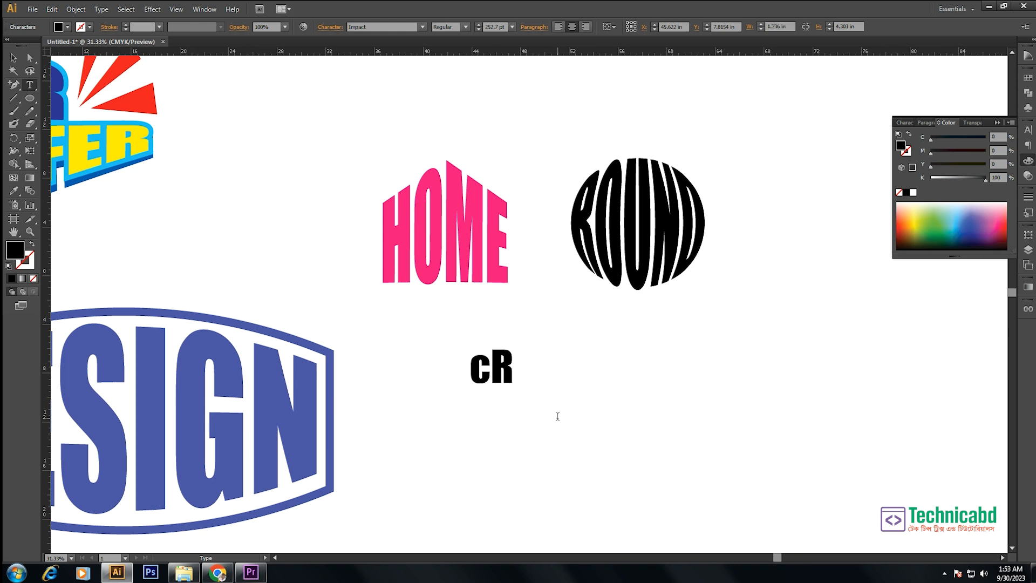
{"action": "key", "text": "BackSpace"}
{"action": "key", "text": "BackSpace"}
{"action": "type", "text": "CRE"}
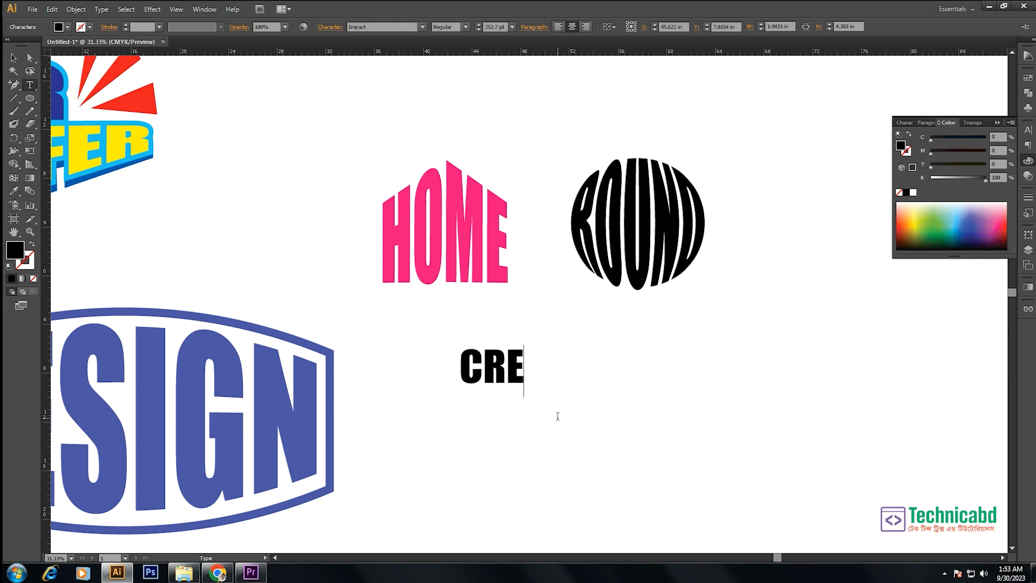
{"action": "type", "text": "TIVE"}
{"action": "key", "text": "Escape"}
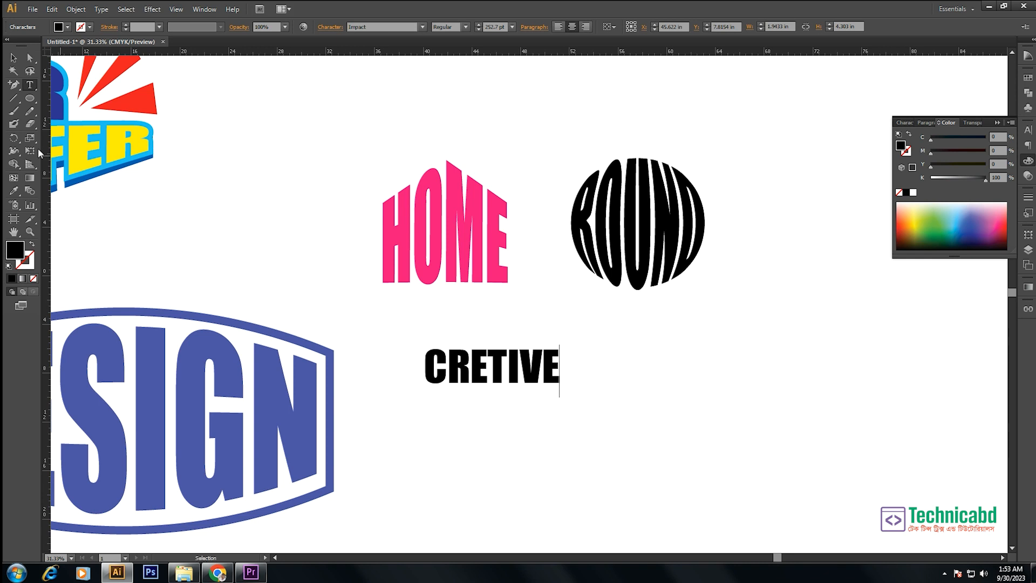
{"action": "left_click", "coordinate": [13, 58]}
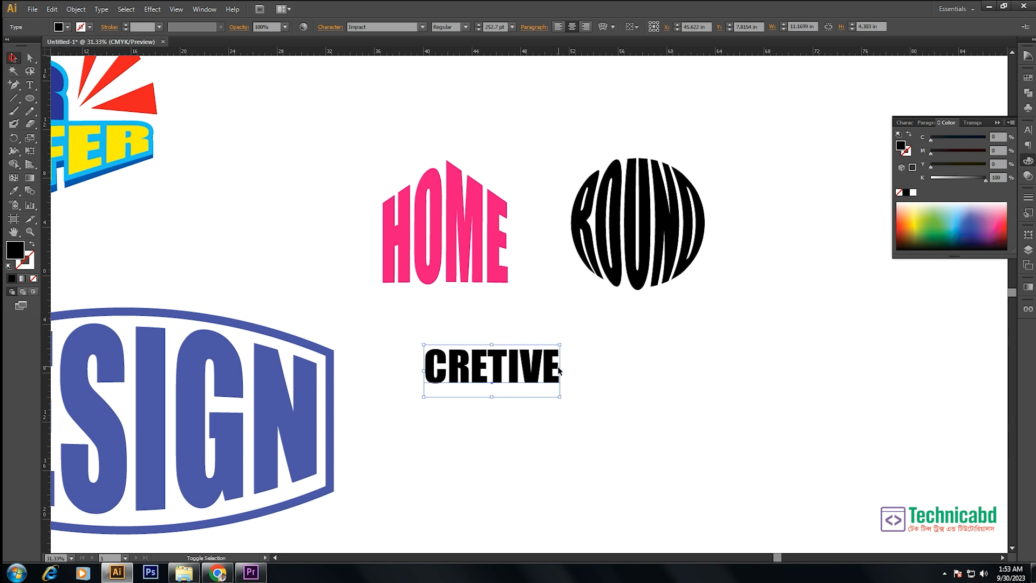
{"action": "left_click_drag", "start_coordinate": [573, 375], "coordinate": [641, 371]}
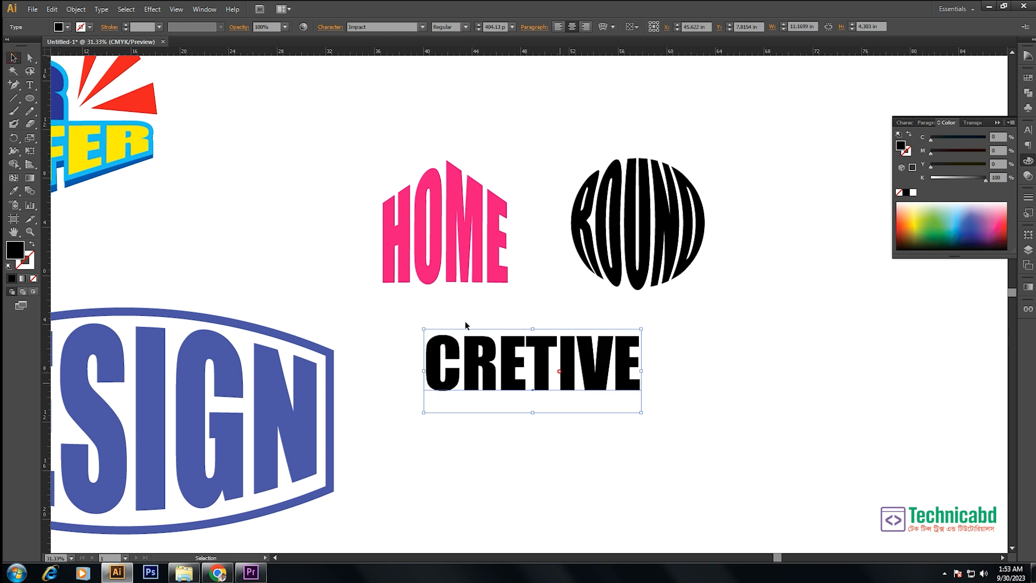
- Start an envelope mesh for CRETIVE and toggle its preview repeatedly, leaving the preview on
{"action": "left_click", "coordinate": [75, 9]}
{"action": "mouse_move", "coordinate": [141, 267]}
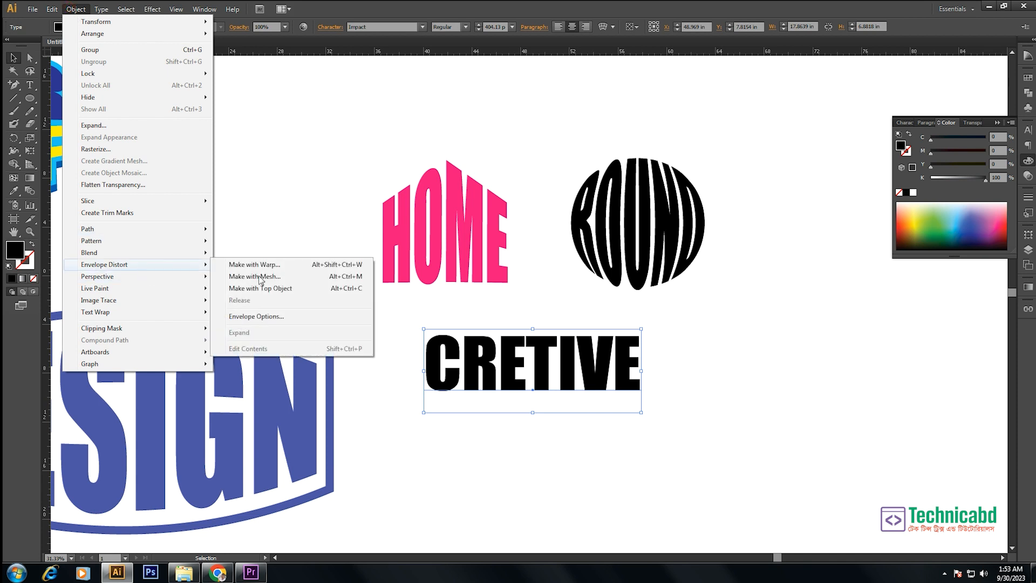
{"action": "left_click", "coordinate": [286, 278]}
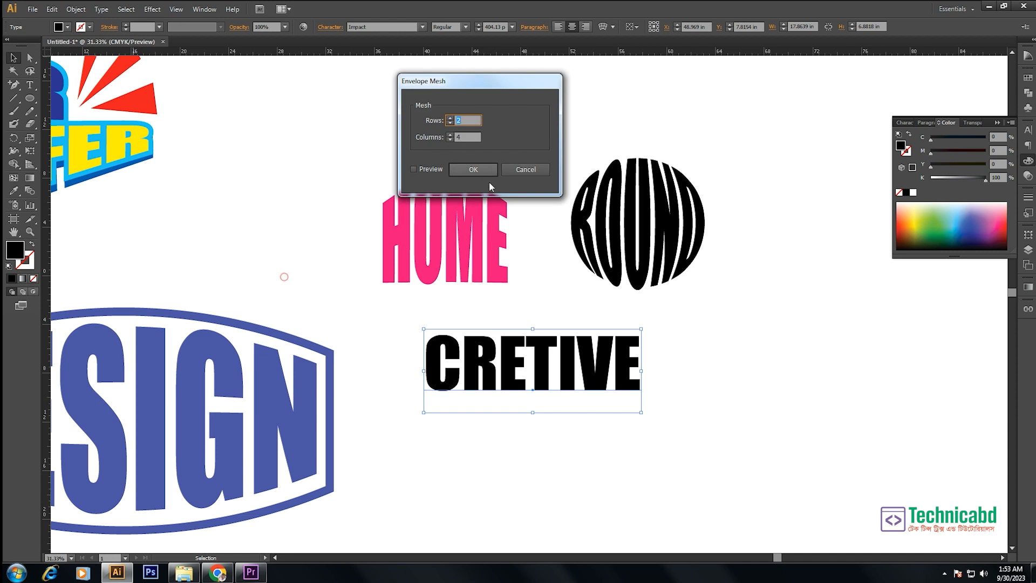
{"action": "left_click", "coordinate": [414, 169]}
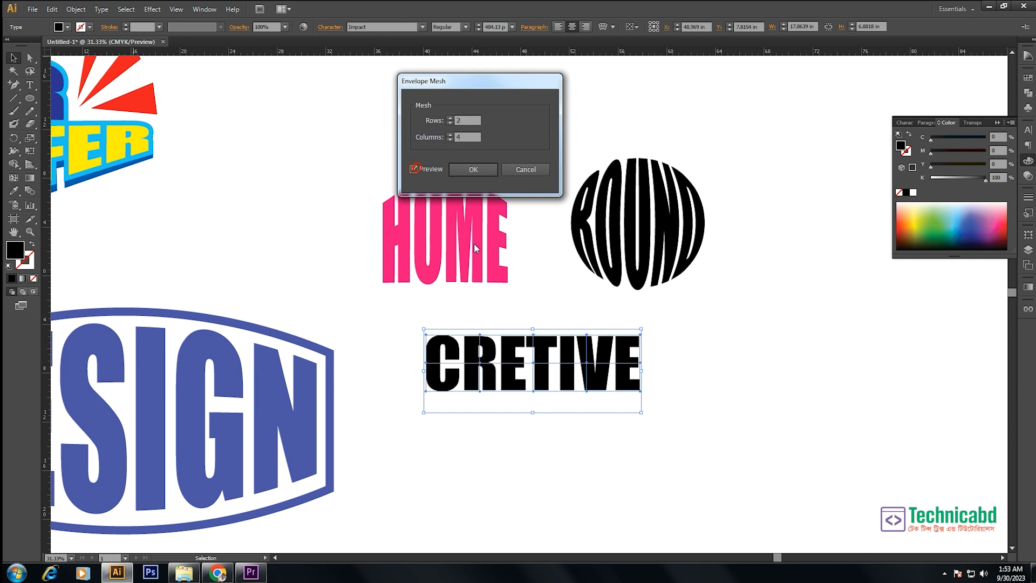
{"action": "left_click", "coordinate": [414, 169]}
{"action": "left_click", "coordinate": [414, 169]}
{"action": "left_click", "coordinate": [414, 169]}
{"action": "left_click", "coordinate": [414, 169]}
{"action": "left_click", "coordinate": [414, 169]}
{"action": "left_click", "coordinate": [414, 168]}
{"action": "left_click", "coordinate": [414, 169]}
{"action": "left_click", "coordinate": [414, 169]}
{"action": "left_click", "coordinate": [414, 169]}
{"action": "left_click", "coordinate": [414, 169]}
- Apply the envelope mesh to CRETIVE with 2 rows and 5 columns, and move the meshed word slightly down
{"action": "left_click", "coordinate": [450, 117]}
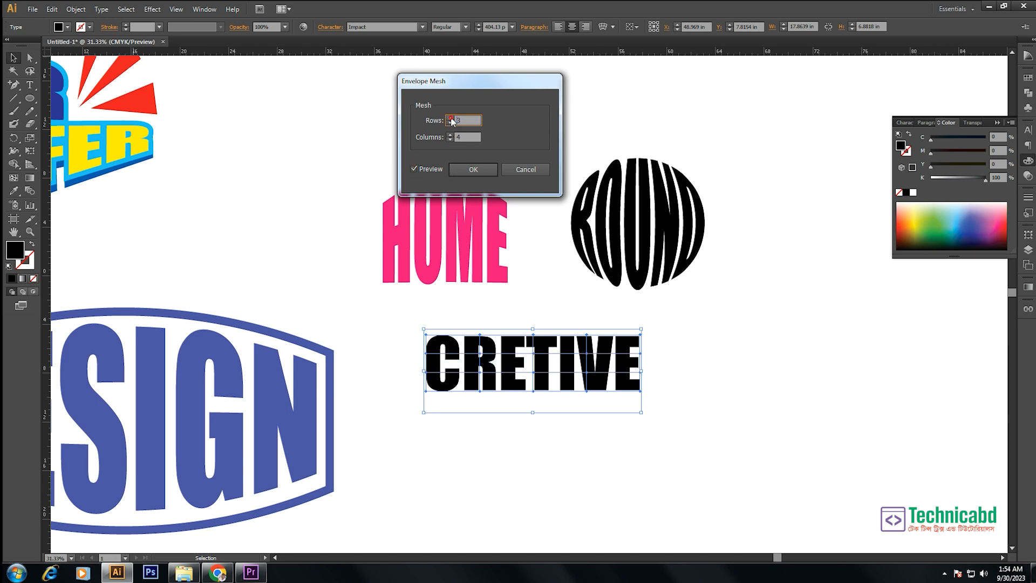
{"action": "left_click", "coordinate": [450, 118]}
{"action": "left_click", "coordinate": [450, 117]}
{"action": "left_click", "coordinate": [450, 118]}
{"action": "left_click", "coordinate": [450, 118]}
{"action": "left_click", "coordinate": [450, 122]}
{"action": "left_click", "coordinate": [450, 123]}
{"action": "left_click", "coordinate": [450, 122]}
{"action": "left_click", "coordinate": [450, 122]}
{"action": "left_click", "coordinate": [450, 123]}
{"action": "left_click", "coordinate": [450, 134]}
{"action": "left_click", "coordinate": [450, 135]}
{"action": "left_click", "coordinate": [450, 134]}
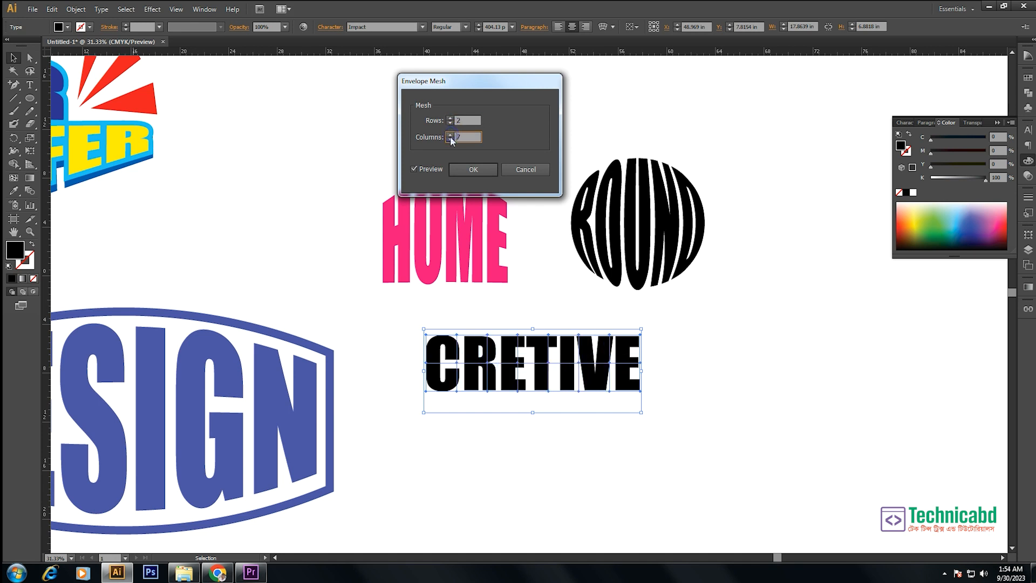
{"action": "left_click", "coordinate": [450, 139]}
{"action": "left_click", "coordinate": [450, 139]}
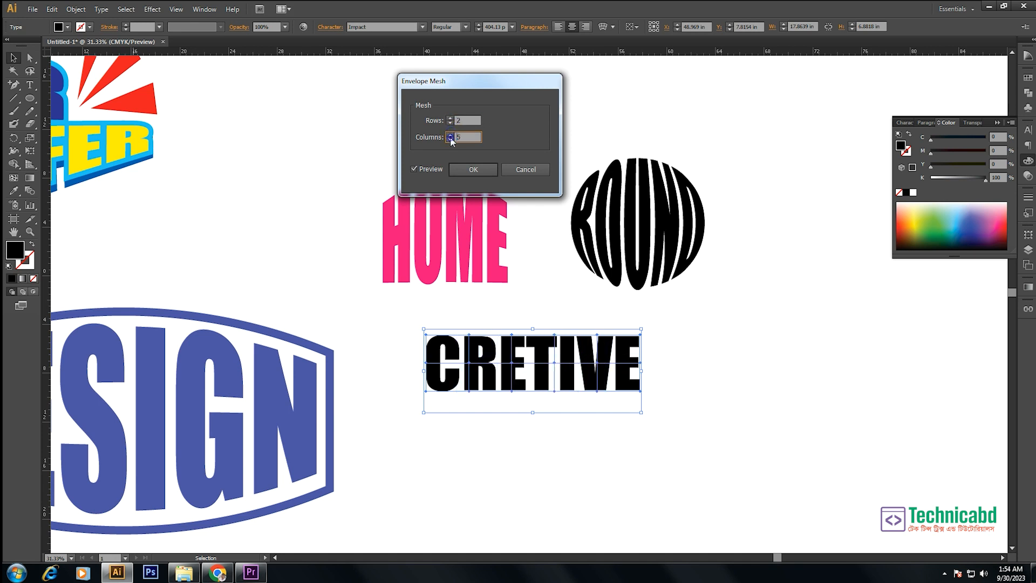
{"action": "left_click", "coordinate": [473, 169]}
{"action": "left_click_drag", "start_coordinate": [555, 360], "coordinate": [569, 398]}
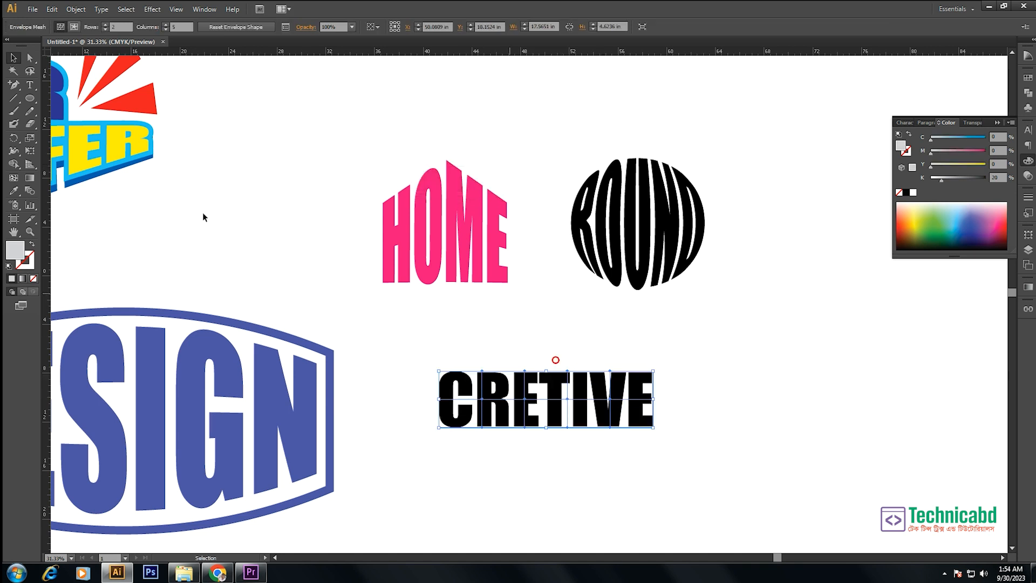
- Flare the final E of CRETIVE by moving the mesh's right-hand corner points outward, one up and one down
{"action": "left_click_drag", "start_coordinate": [29, 58], "coordinate": [74, 62]}
{"action": "left_click_drag", "start_coordinate": [672, 353], "coordinate": [653, 343]}
{"action": "left_click_drag", "start_coordinate": [653, 427], "coordinate": [653, 465]}
{"action": "key", "text": "ctrl+z"}
{"action": "left_click", "coordinate": [685, 440]}
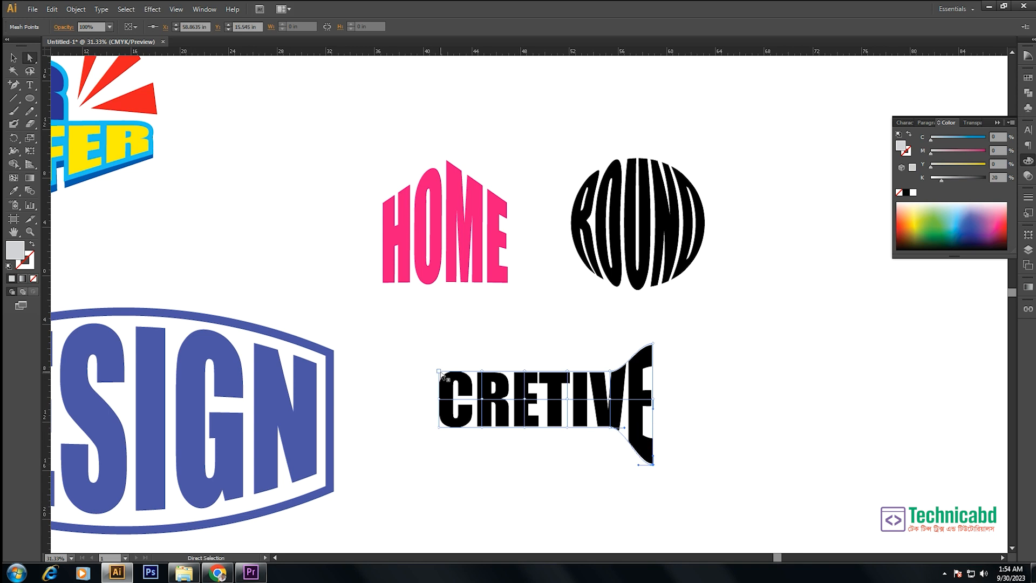
- Flare the initial C of CRETIVE by moving the mesh's left-hand corner points outward, one up and one down
{"action": "left_click_drag", "start_coordinate": [438, 371], "coordinate": [434, 341]}
{"action": "left_click_drag", "start_coordinate": [438, 427], "coordinate": [445, 456]}
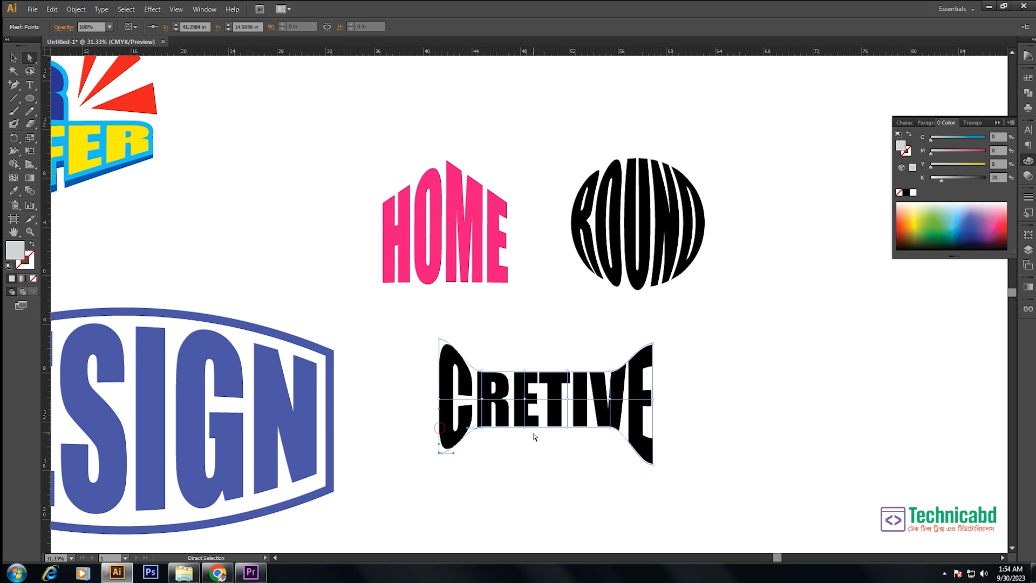
{"action": "left_click", "coordinate": [551, 479]}
{"action": "left_click_drag", "start_coordinate": [376, 292], "coordinate": [781, 498]}
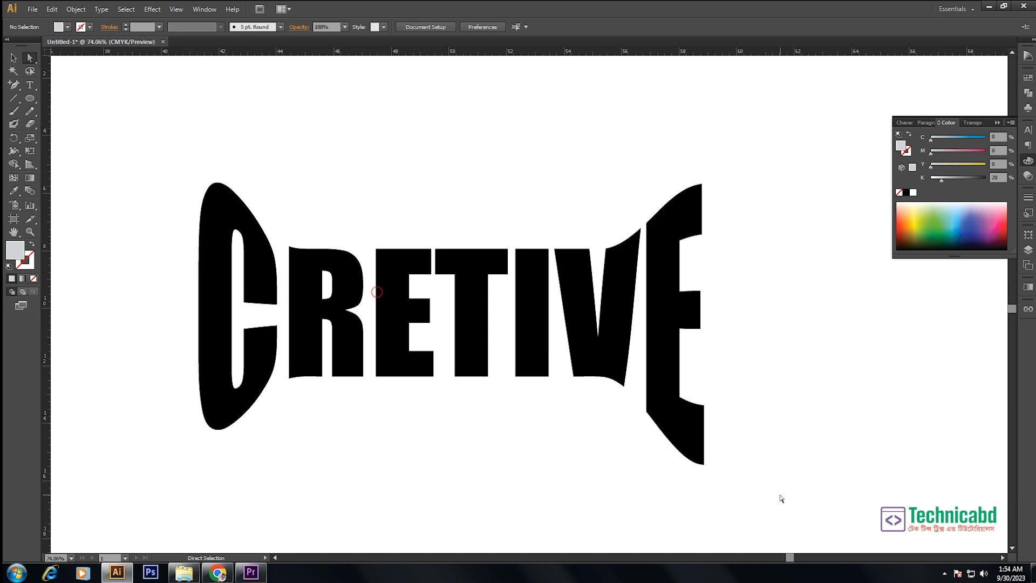
{"action": "left_click", "coordinate": [468, 331]}
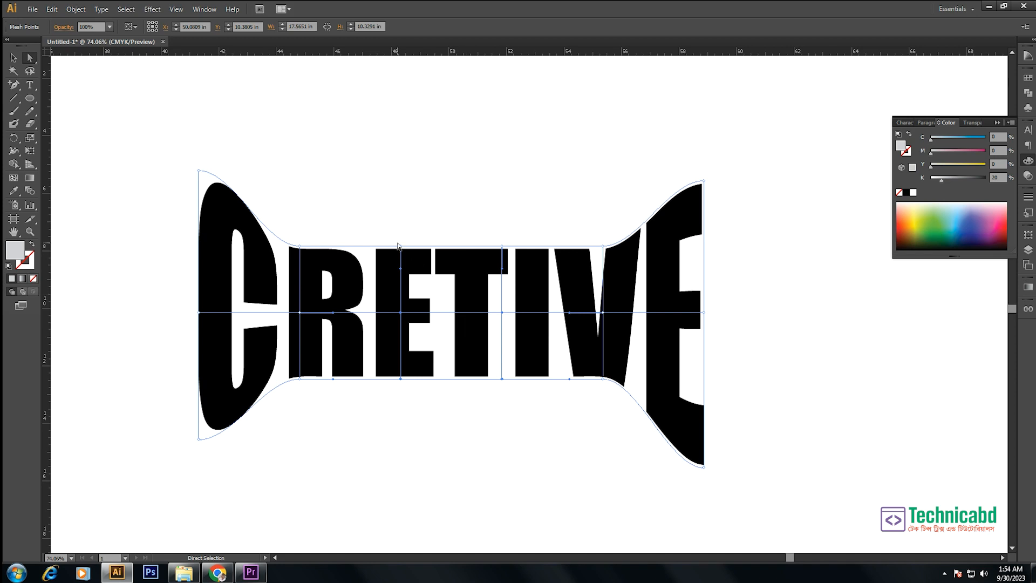
{"action": "key", "text": "v"}
{"action": "key", "text": "ctrl+minus"}
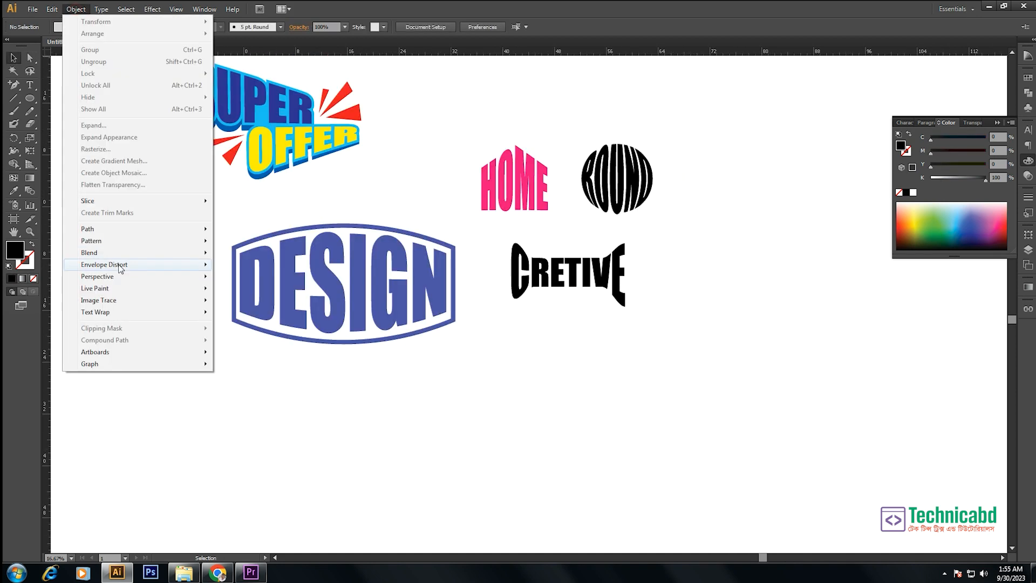
{"action": "mouse_move", "coordinate": [120, 268]}
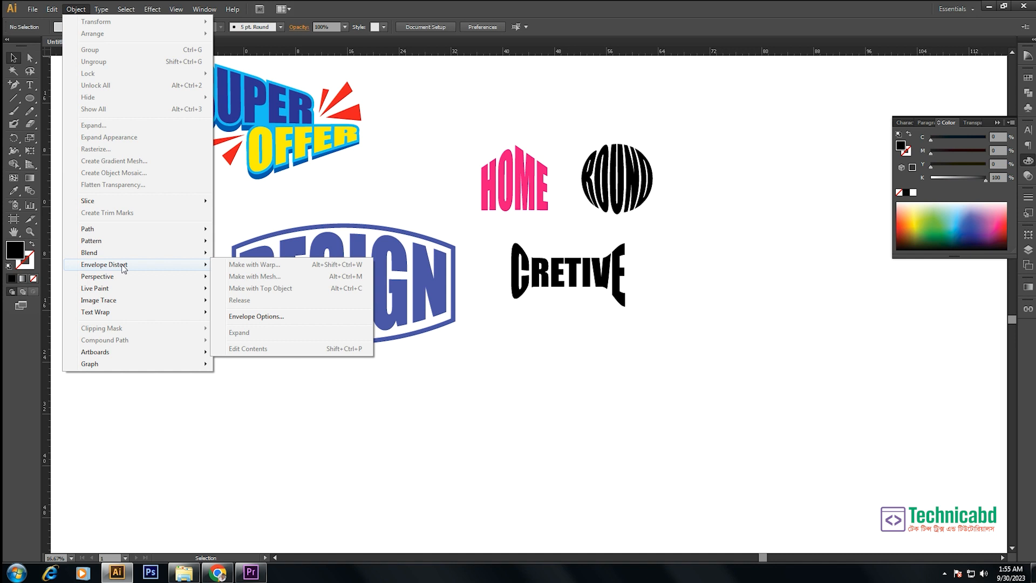
- Try releasing the envelope mesh from CRETIVE and moving the freed mesh below the word, and undo both changes
{"action": "left_click", "coordinate": [531, 264]}
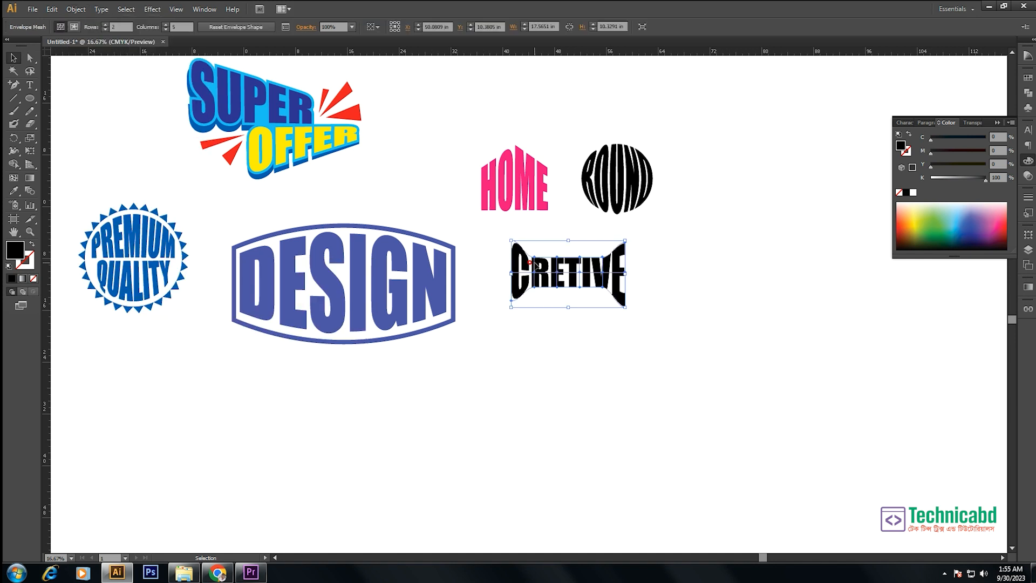
{"action": "left_click", "coordinate": [79, 10]}
{"action": "mouse_move", "coordinate": [125, 266]}
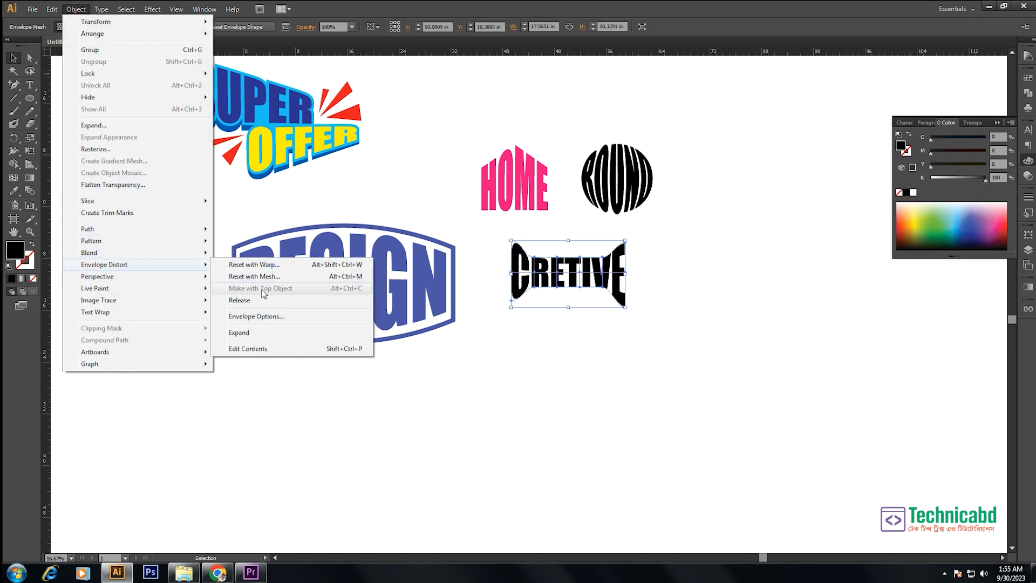
{"action": "left_click", "coordinate": [239, 300]}
{"action": "left_click_drag", "start_coordinate": [566, 253], "coordinate": [567, 358]}
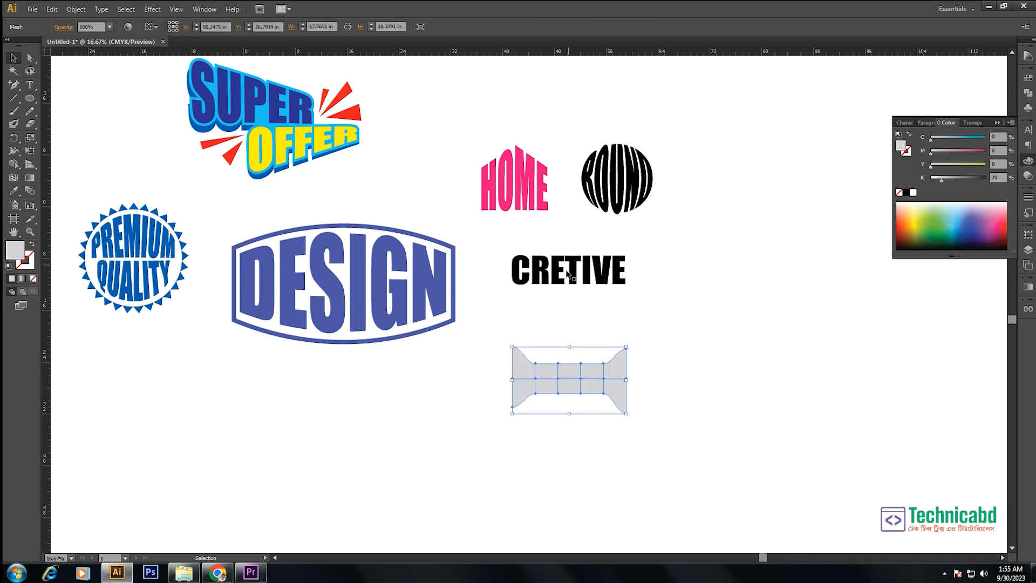
{"action": "key", "text": "ctrl+z"}
{"action": "key", "text": "ctrl+alt+c"}
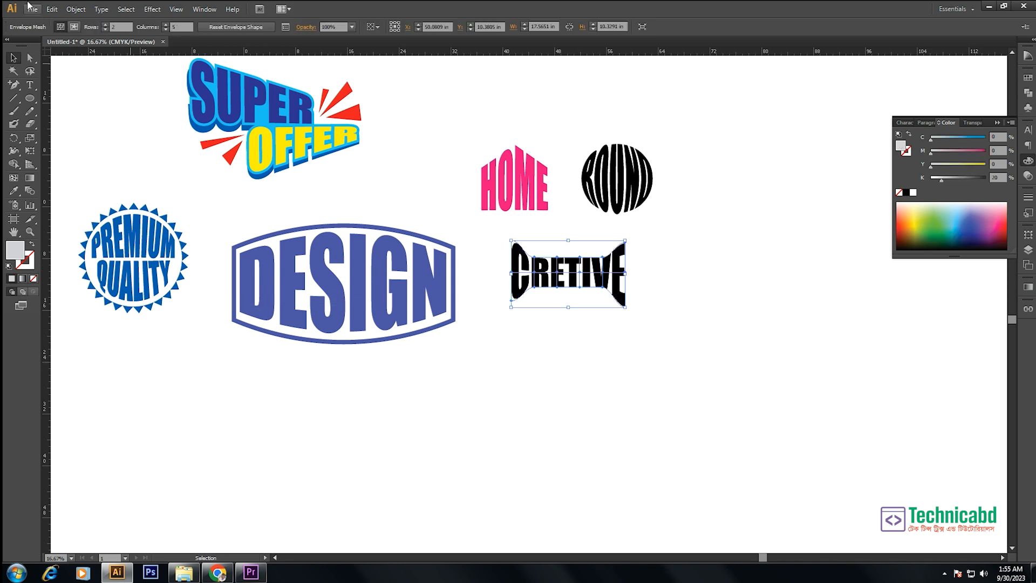
{"action": "left_click", "coordinate": [76, 9]}
{"action": "left_click", "coordinate": [586, 321]}
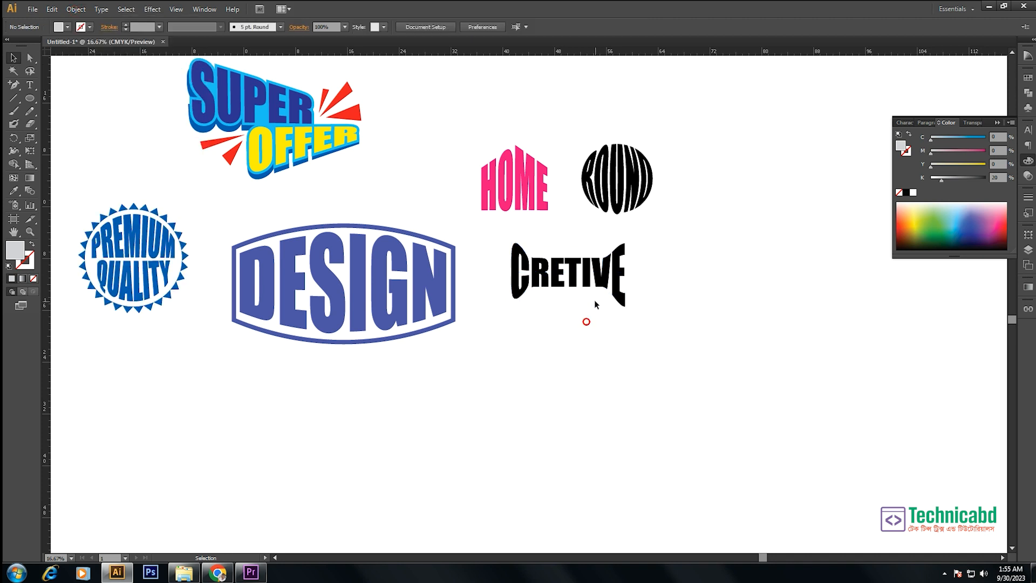
- Paste a plain, undistorted CRETIVE below the meshed word and bring up the Warp effects for it
{"action": "key", "text": "ctrl+v"}
{"action": "left_click", "coordinate": [152, 9]}
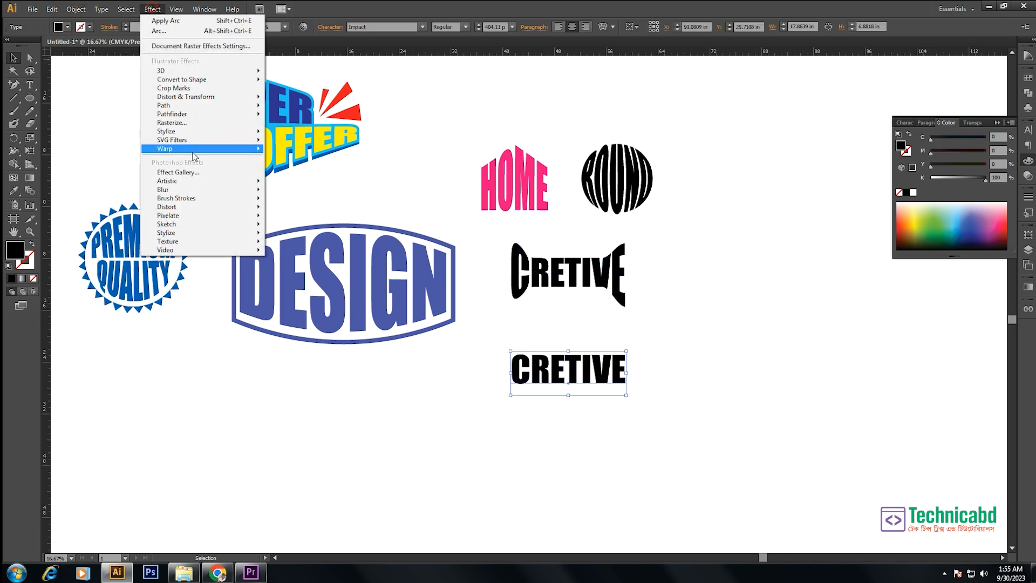
{"action": "mouse_move", "coordinate": [193, 153]}
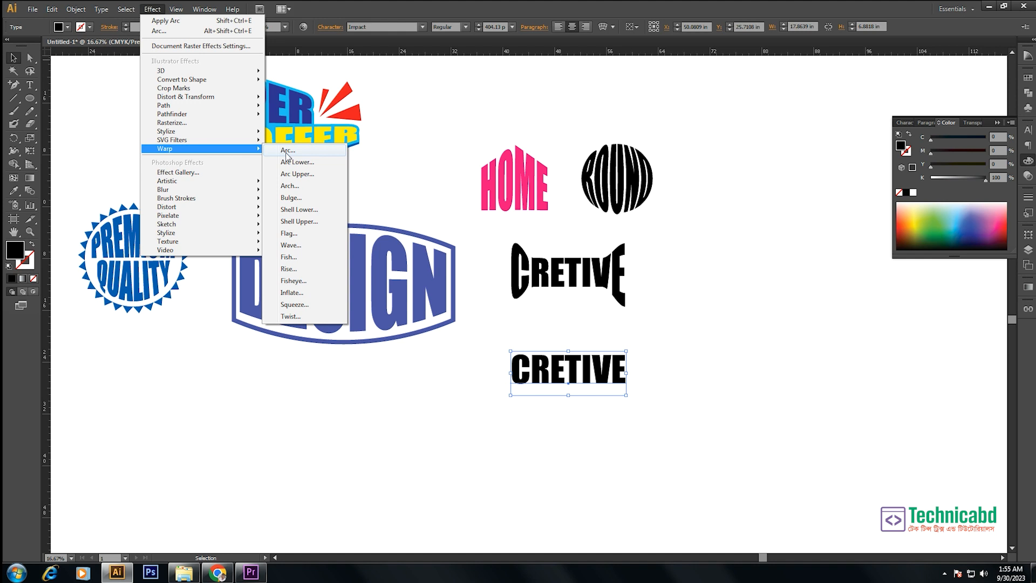